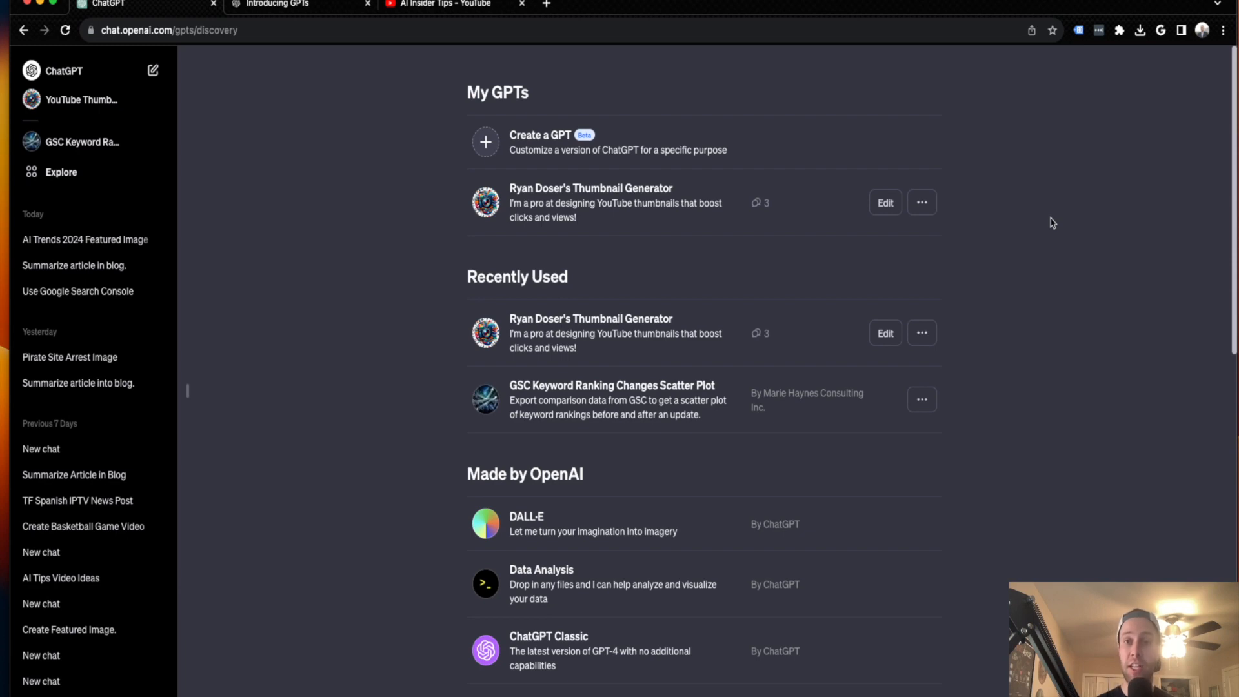
Read OpenAI's Introducing GPTs blog page, examining the headline, the example GPT cards and the article sections
{"action": "left_click", "coordinate": [341, 6]}
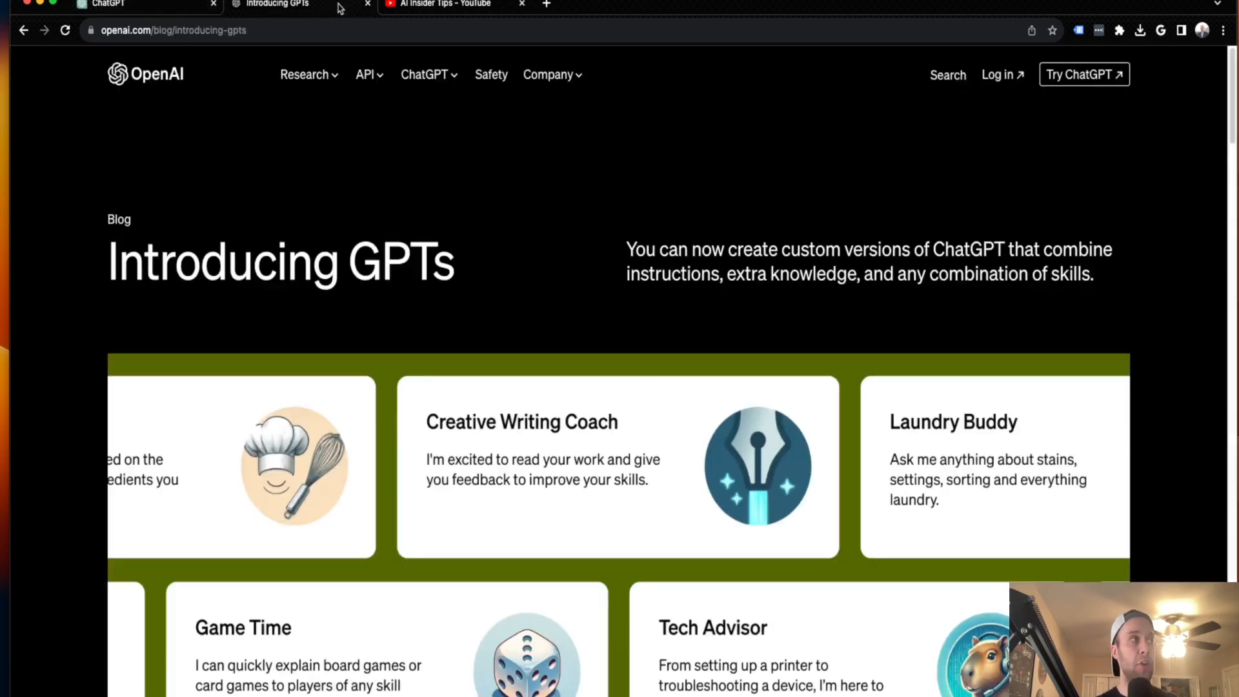
{"action": "scroll", "coordinate": [730, 263], "scroll_direction": "down", "scroll_amount": 1}
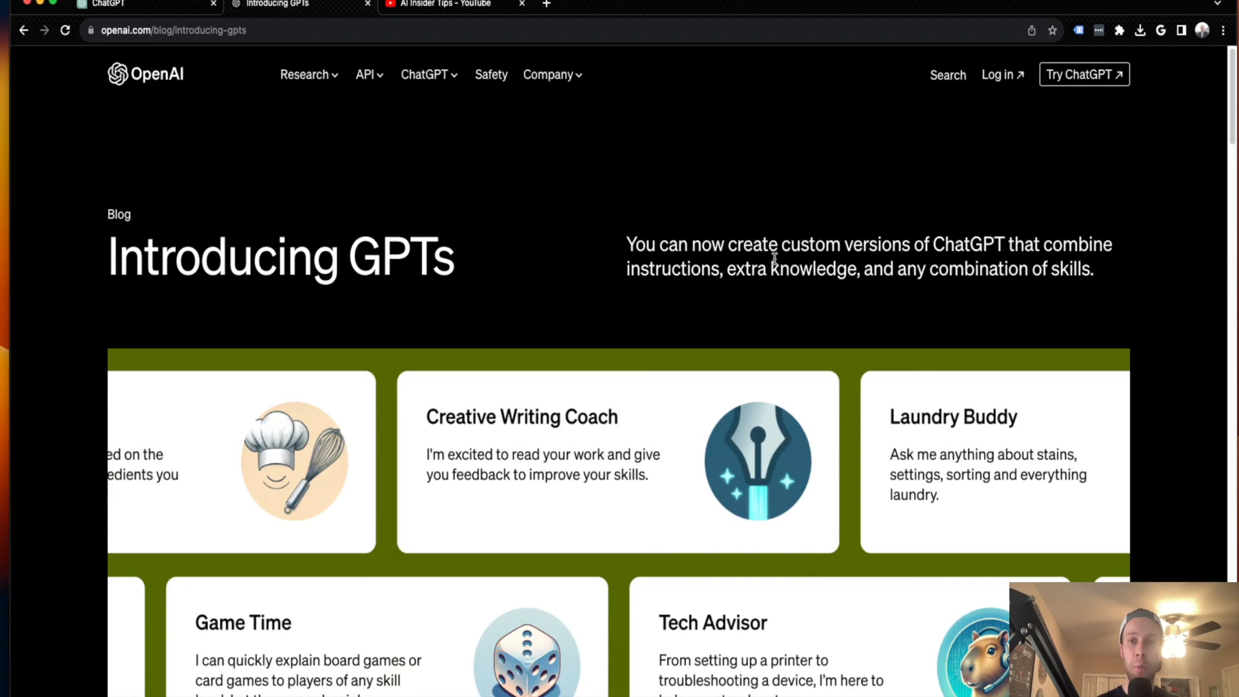
{"action": "scroll", "coordinate": [775, 258], "scroll_direction": "down", "scroll_amount": 1}
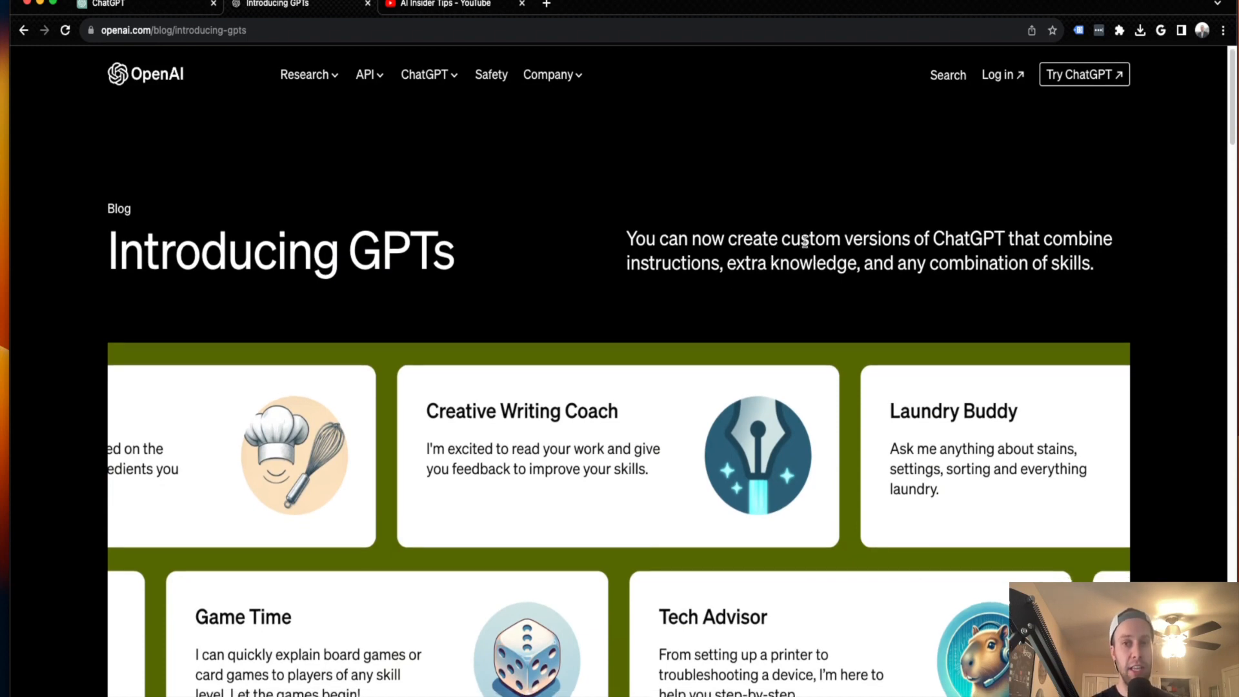
{"action": "left_click_drag", "start_coordinate": [728, 239], "coordinate": [1052, 263]}
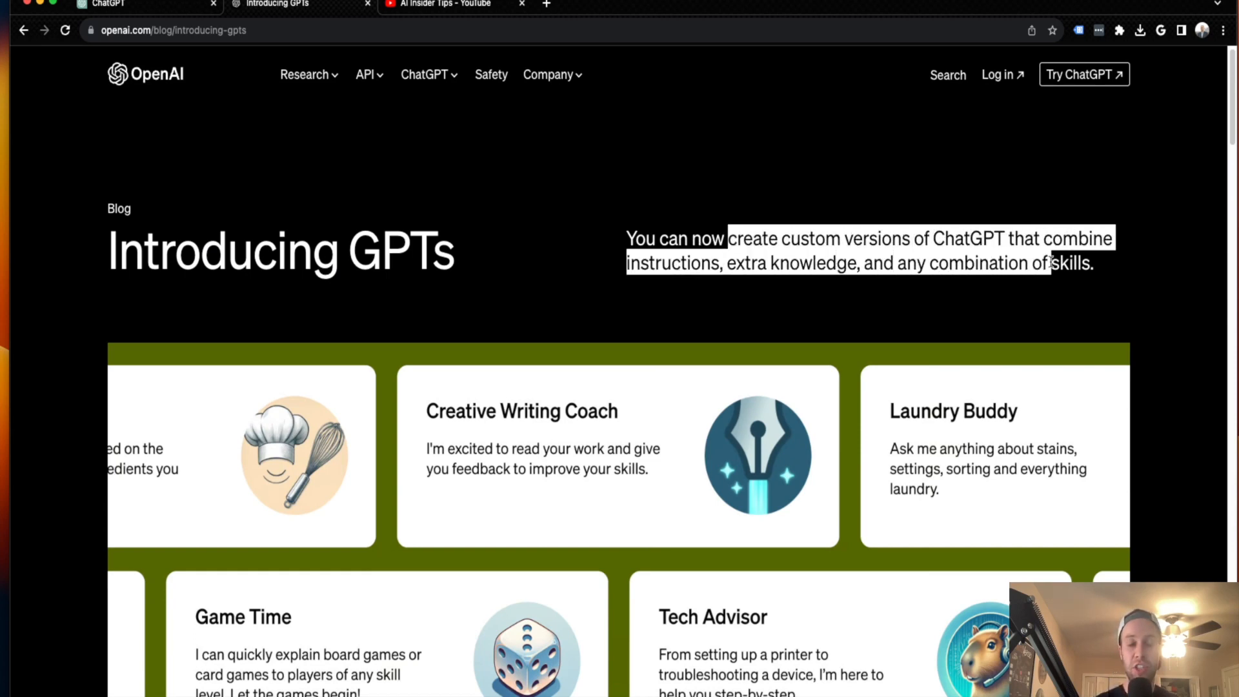
{"action": "left_click", "coordinate": [1038, 305]}
{"action": "scroll", "coordinate": [1033, 304], "scroll_direction": "down", "scroll_amount": 3}
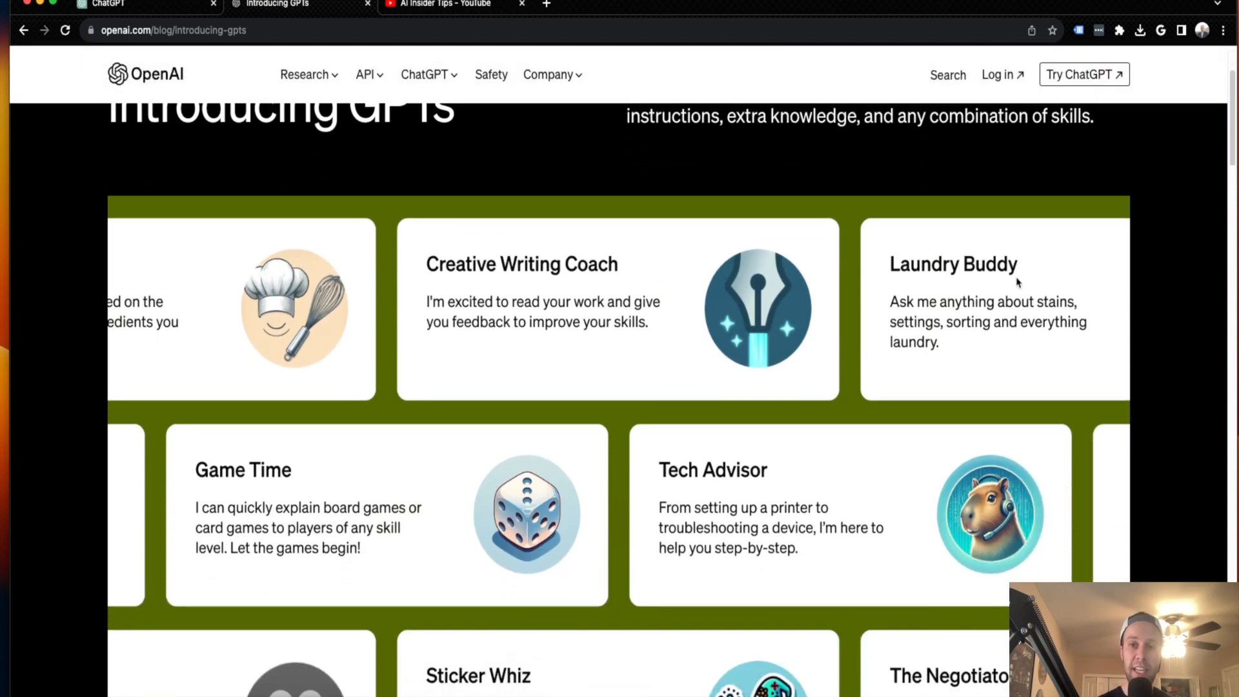
{"action": "scroll", "coordinate": [554, 265], "scroll_direction": "down", "scroll_amount": 1}
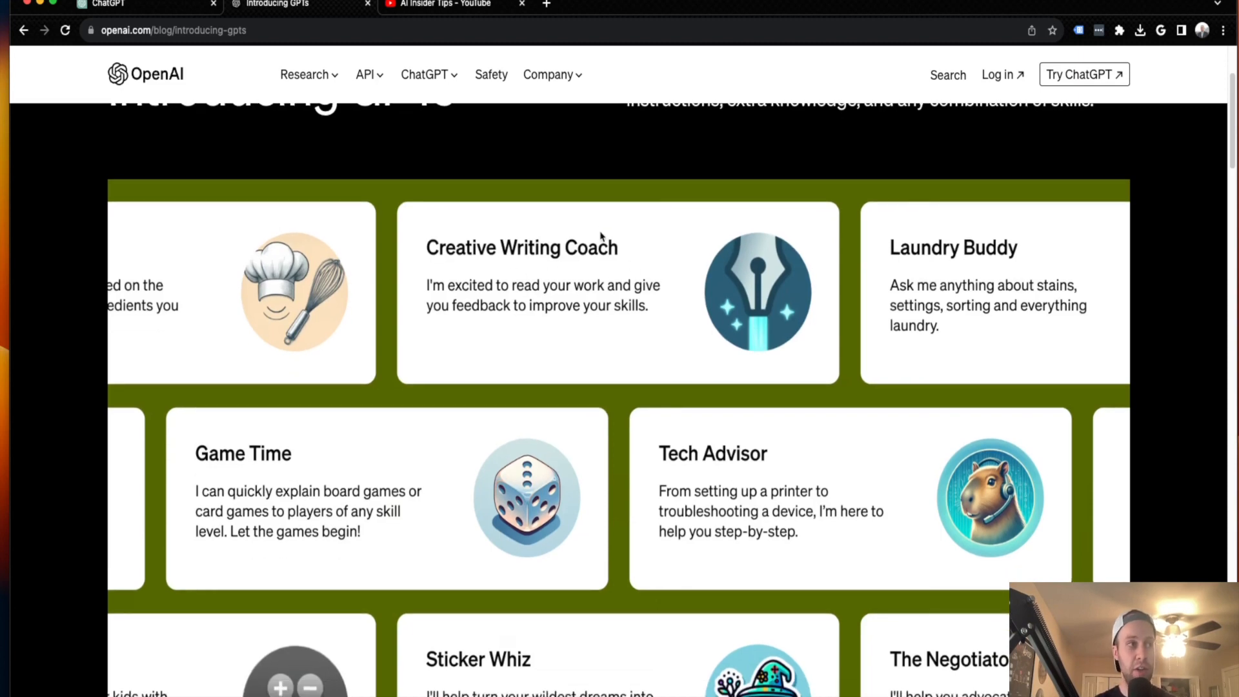
{"action": "scroll", "coordinate": [703, 347], "scroll_direction": "down", "scroll_amount": 1}
{"action": "scroll", "coordinate": [745, 433], "scroll_direction": "down", "scroll_amount": 5}
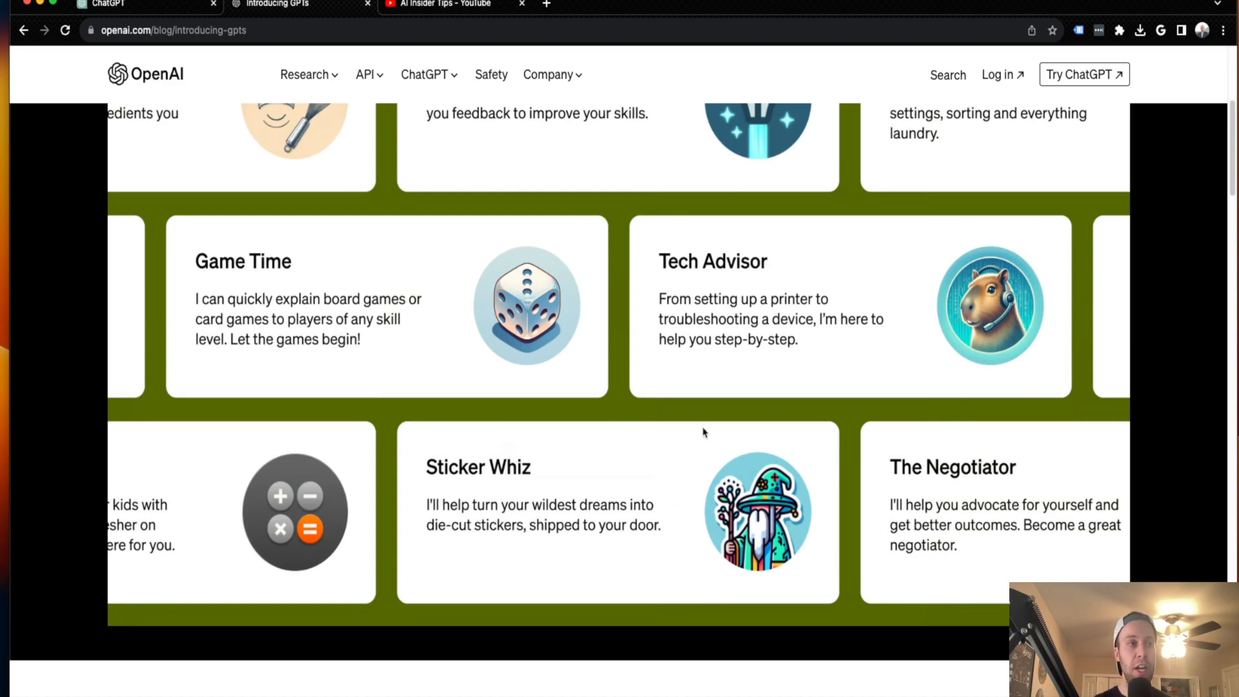
{"action": "scroll", "coordinate": [705, 428], "scroll_direction": "down", "scroll_amount": 8}
{"action": "scroll", "coordinate": [709, 426], "scroll_direction": "down", "scroll_amount": 6}
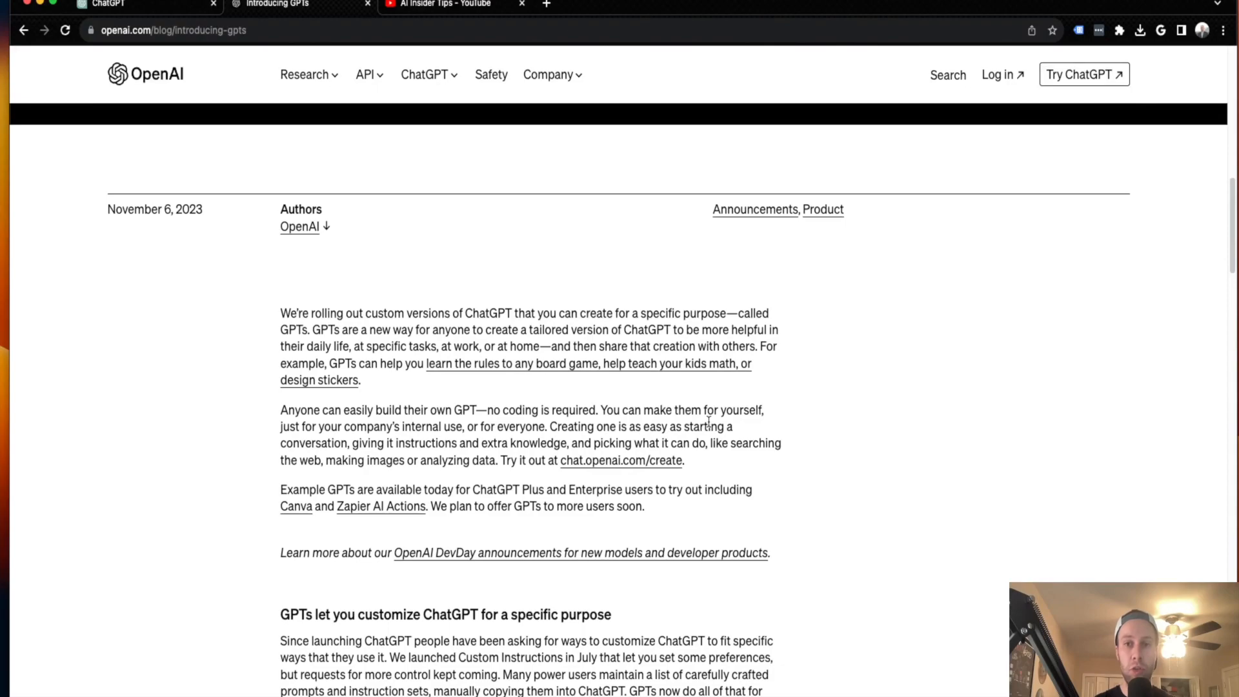
{"action": "scroll", "coordinate": [709, 423], "scroll_direction": "down", "scroll_amount": 2}
{"action": "scroll", "coordinate": [709, 426], "scroll_direction": "down", "scroll_amount": 20}
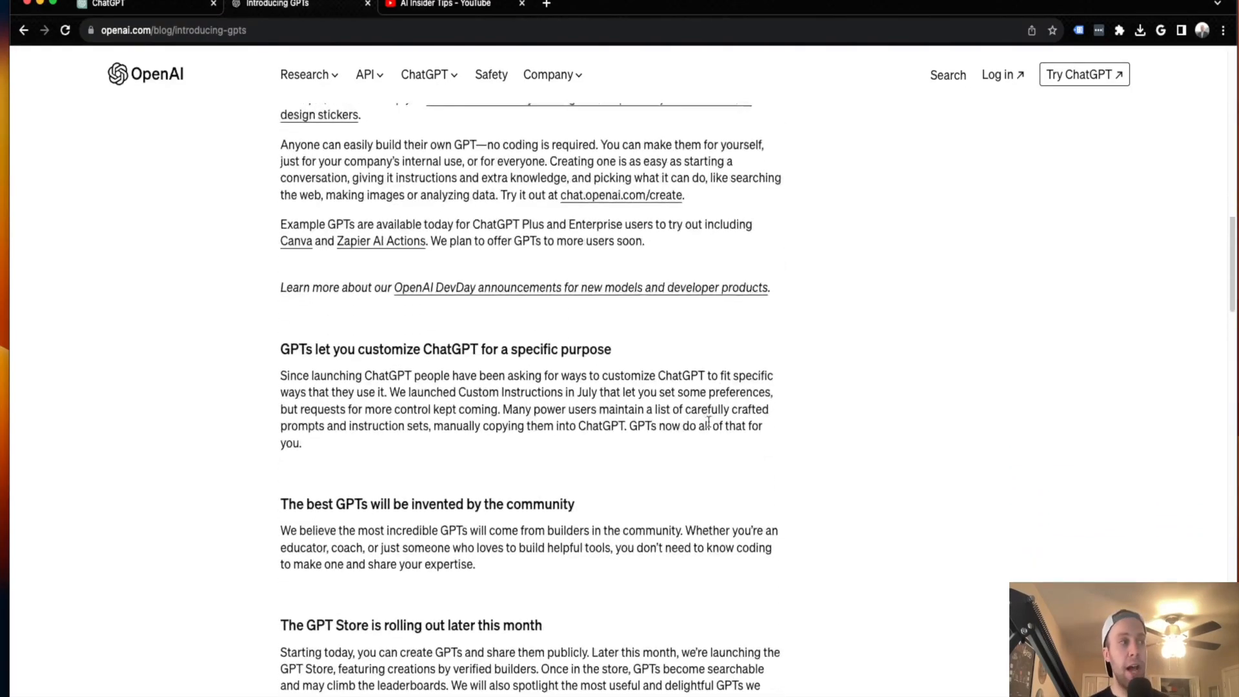
{"action": "scroll", "coordinate": [710, 426], "scroll_direction": "up", "scroll_amount": 20}
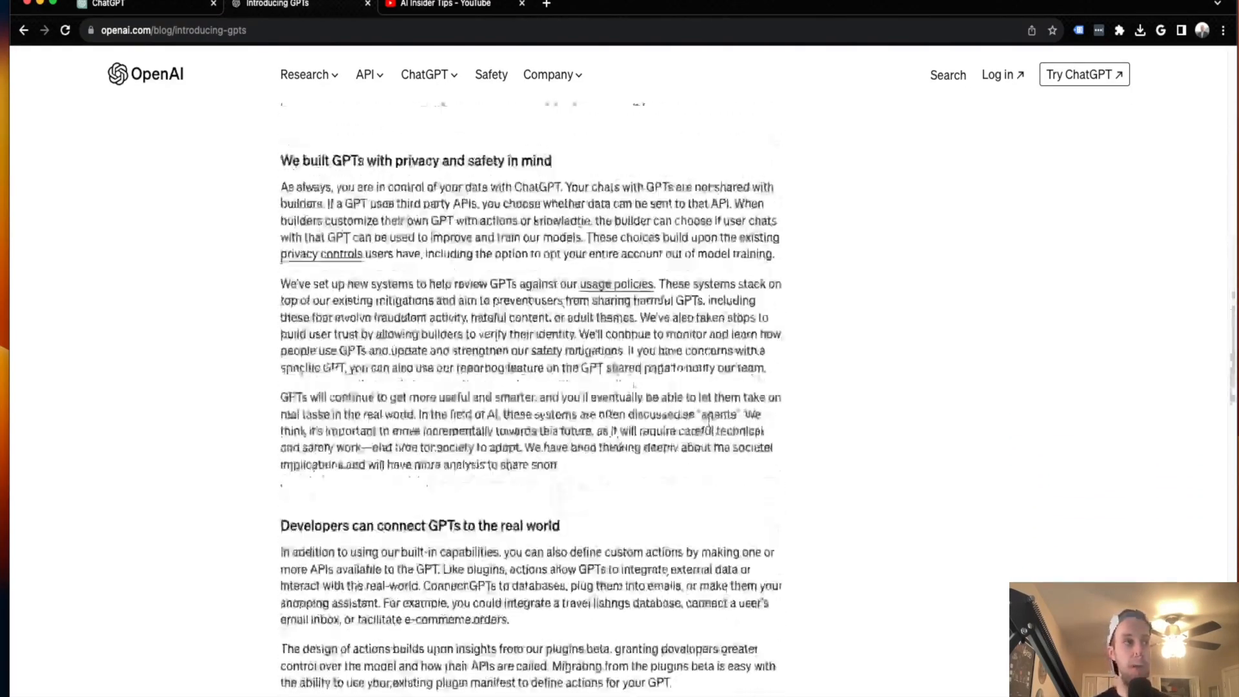
{"action": "scroll", "coordinate": [710, 426], "scroll_direction": "down", "scroll_amount": 1}
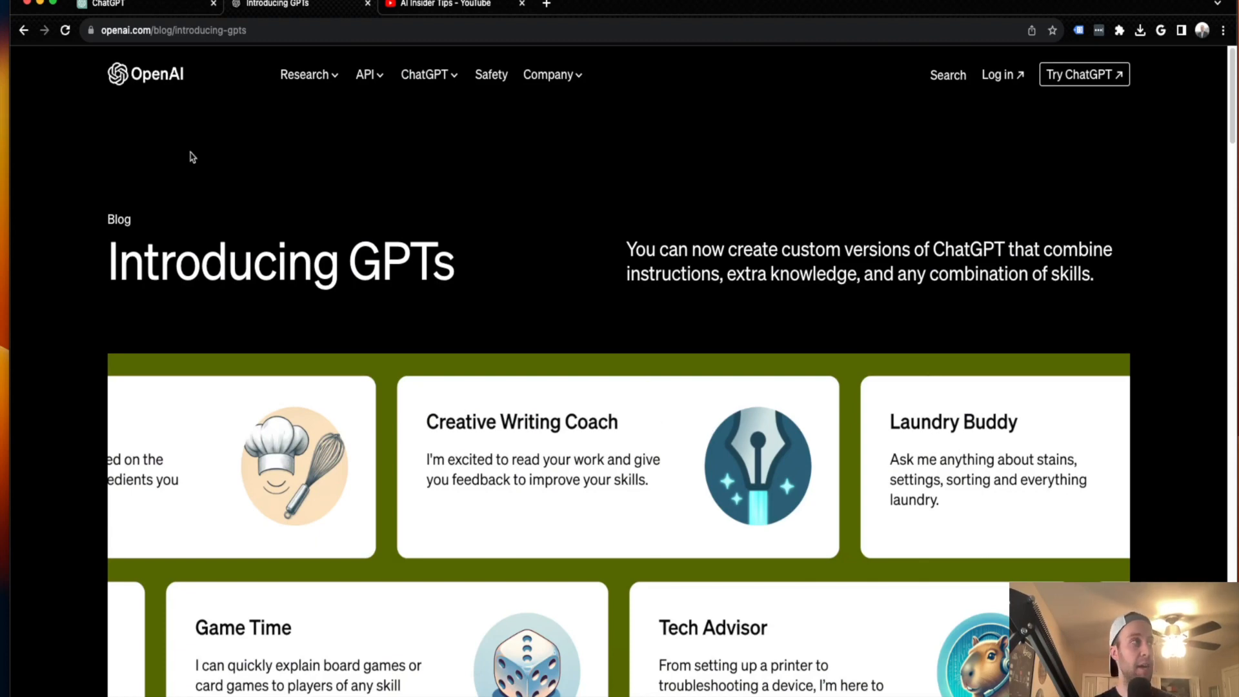
Return to ChatGPT's GPT discovery page and look through the list of GPTs made by OpenAI
{"action": "left_click", "coordinate": [145, 6]}
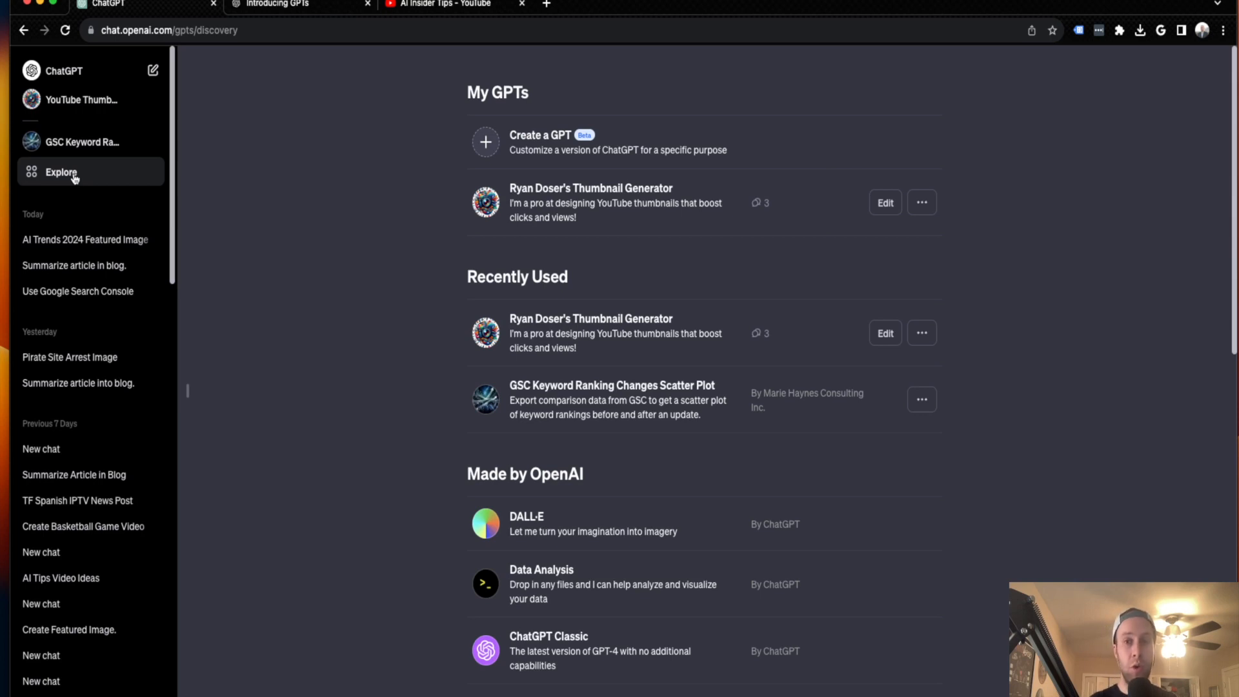
{"action": "scroll", "coordinate": [869, 392], "scroll_direction": "down", "scroll_amount": 6}
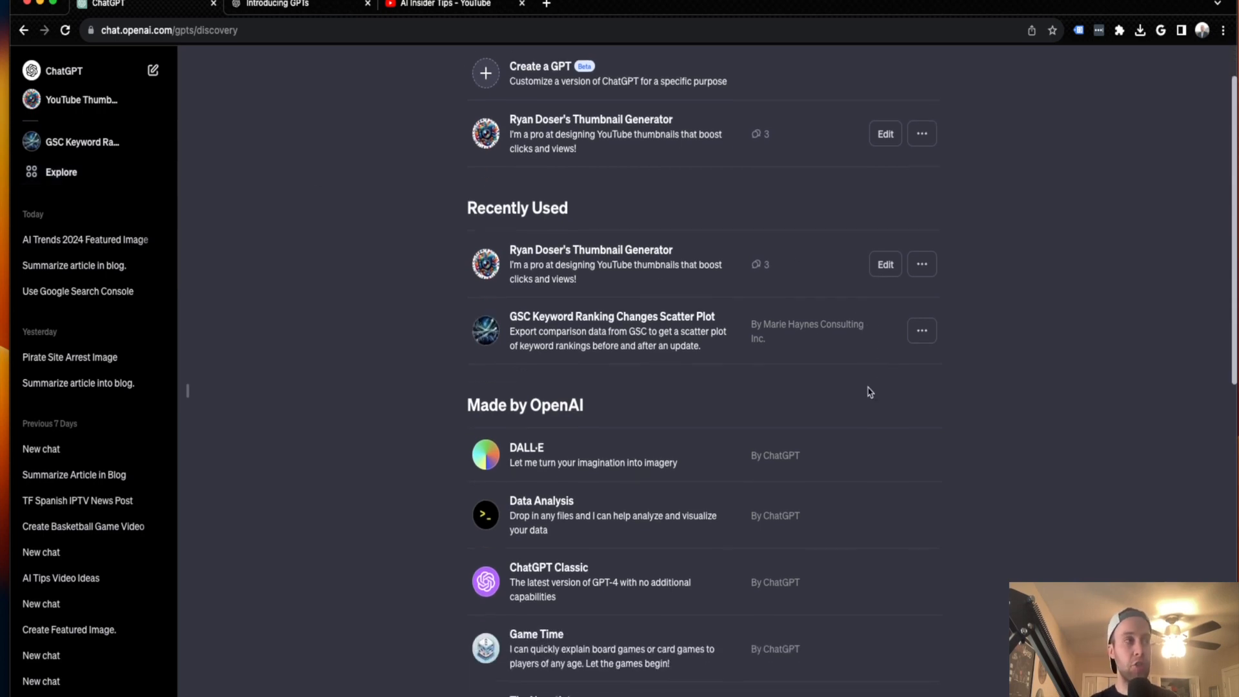
{"action": "scroll", "coordinate": [870, 391], "scroll_direction": "down", "scroll_amount": 1}
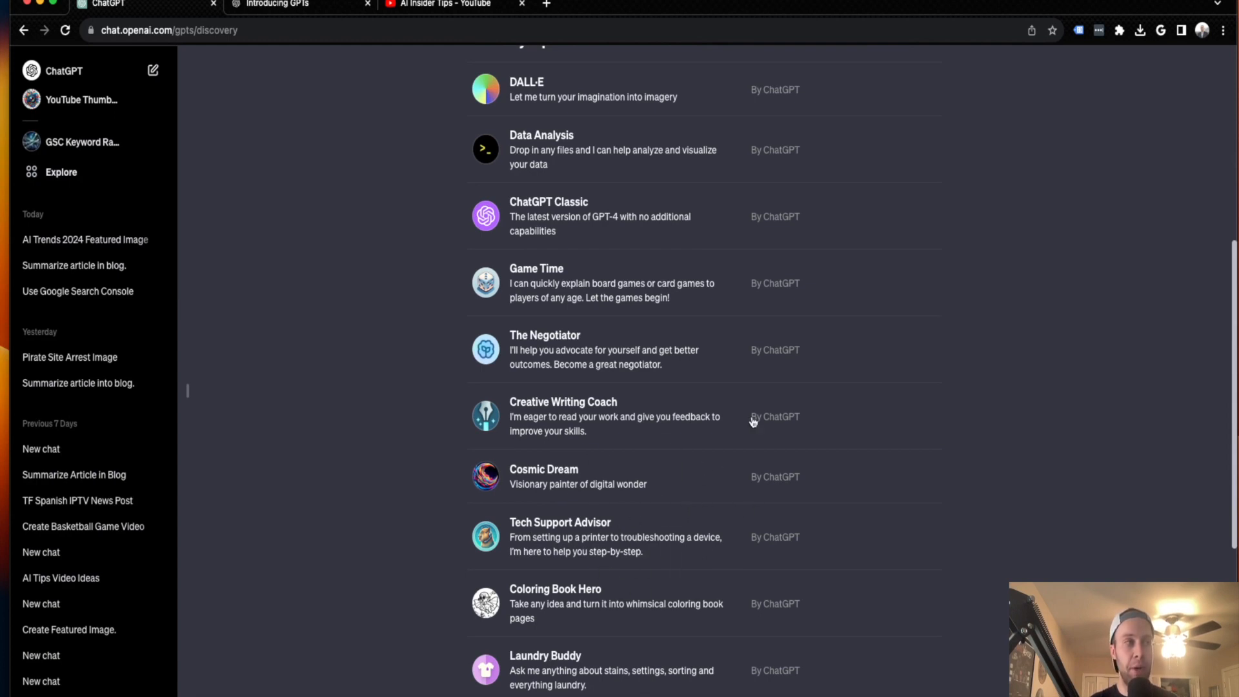
{"action": "scroll", "coordinate": [754, 422], "scroll_direction": "down", "scroll_amount": 7}
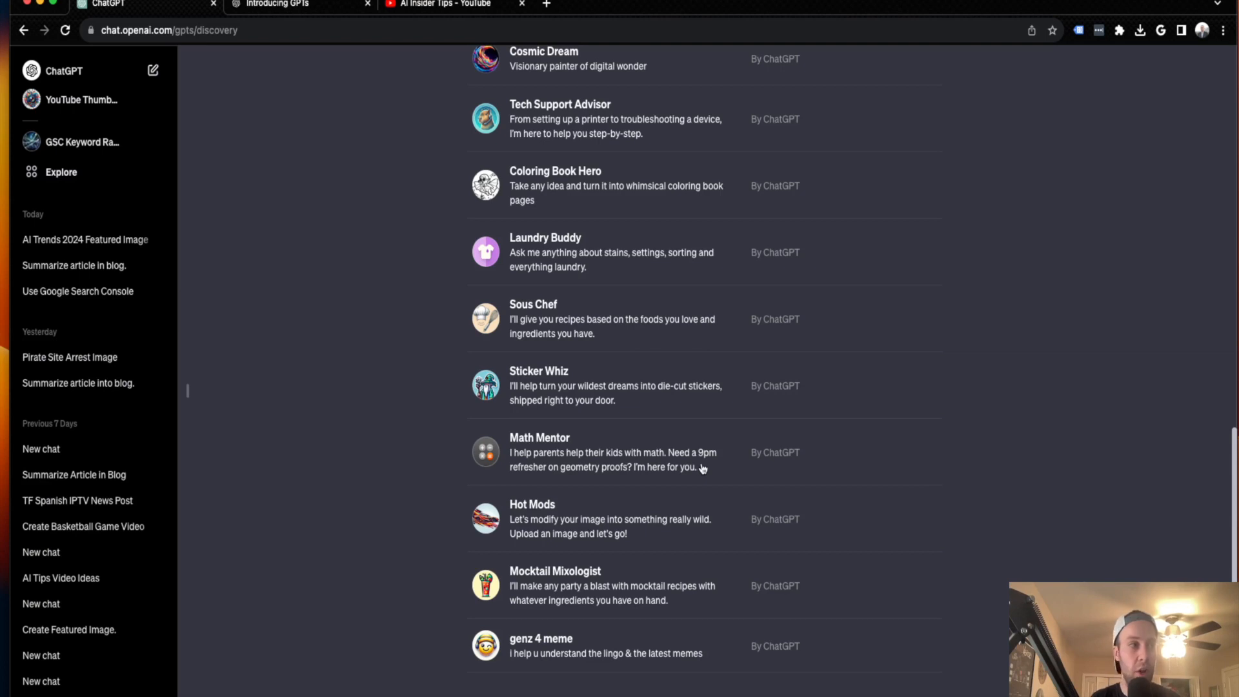
{"action": "scroll", "coordinate": [703, 469], "scroll_direction": "up", "scroll_amount": 5}
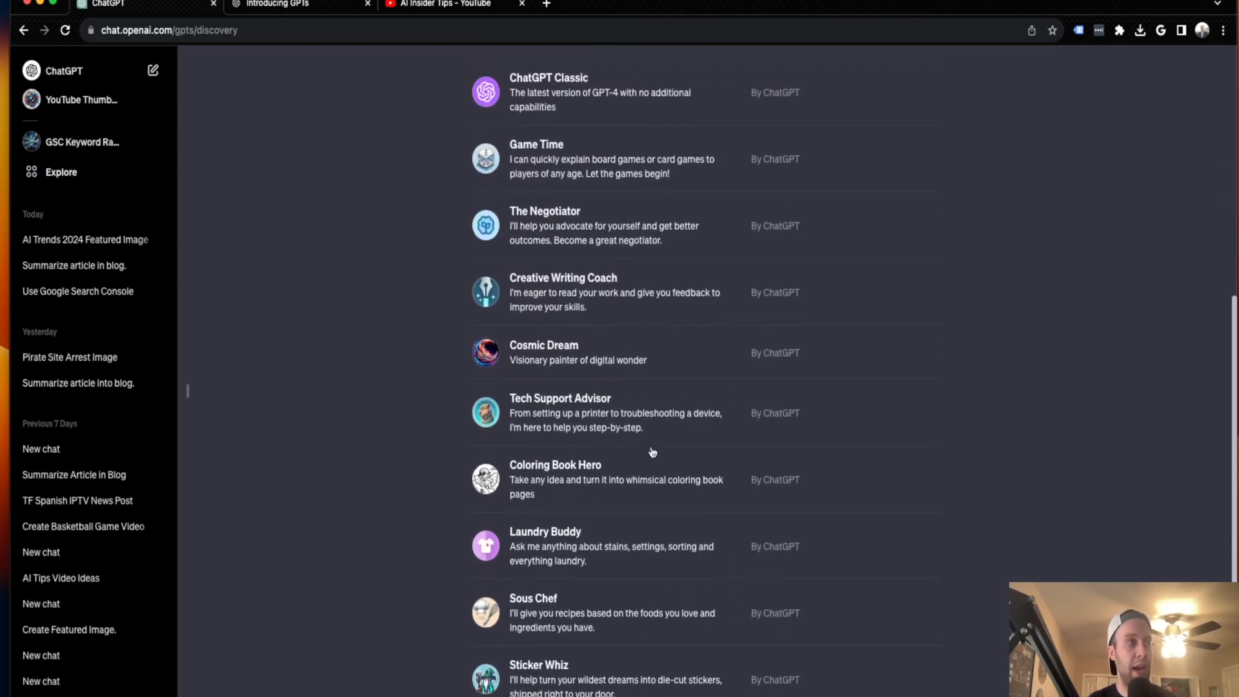
{"action": "scroll", "coordinate": [653, 452], "scroll_direction": "up", "scroll_amount": 1}
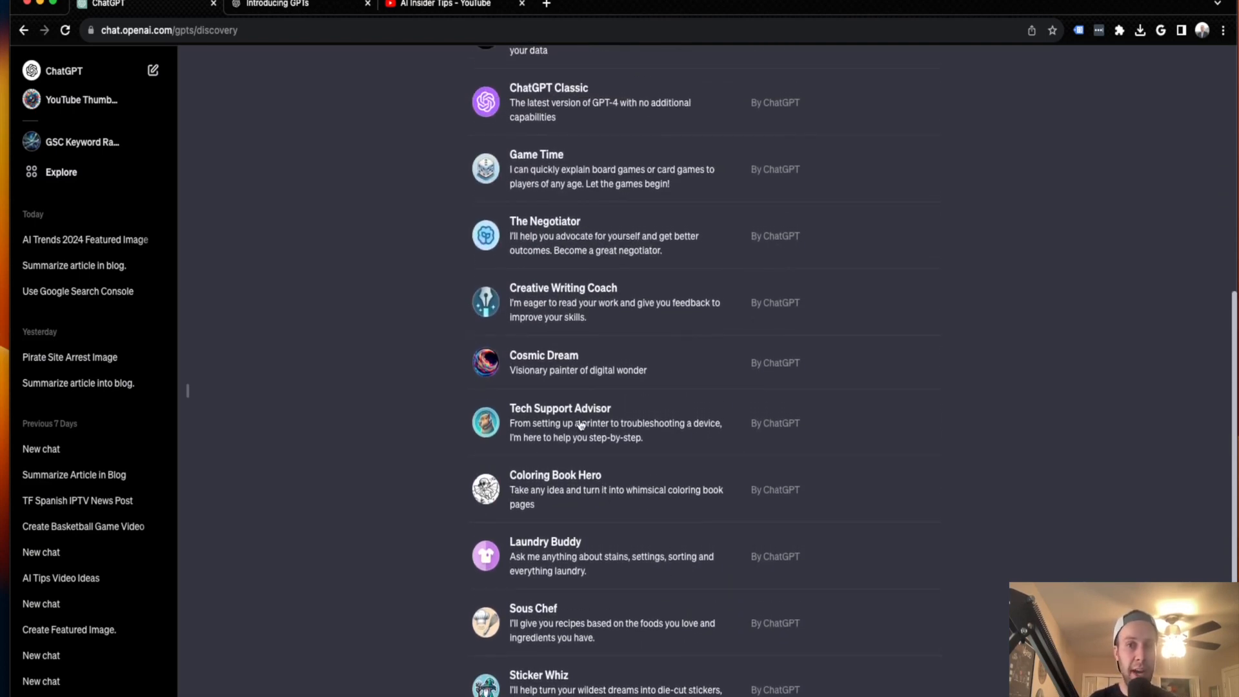
{"action": "scroll", "coordinate": [581, 424], "scroll_direction": "up", "scroll_amount": 2}
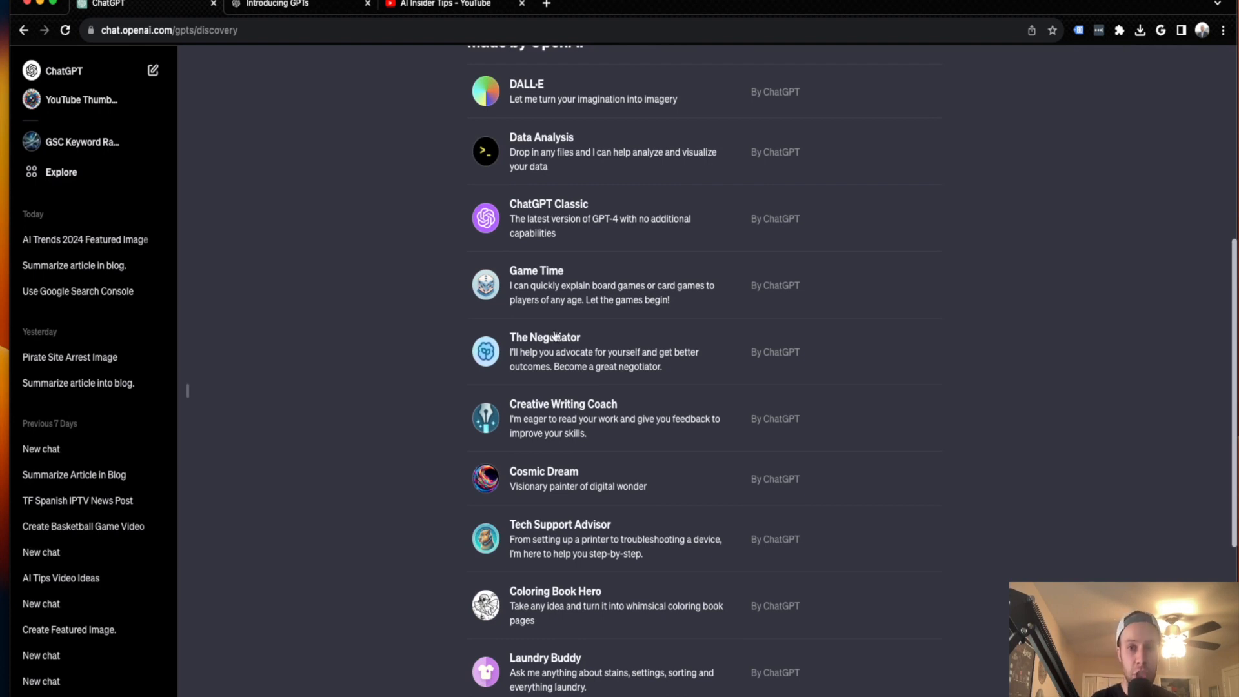
{"action": "scroll", "coordinate": [555, 336], "scroll_direction": "up", "scroll_amount": 2}
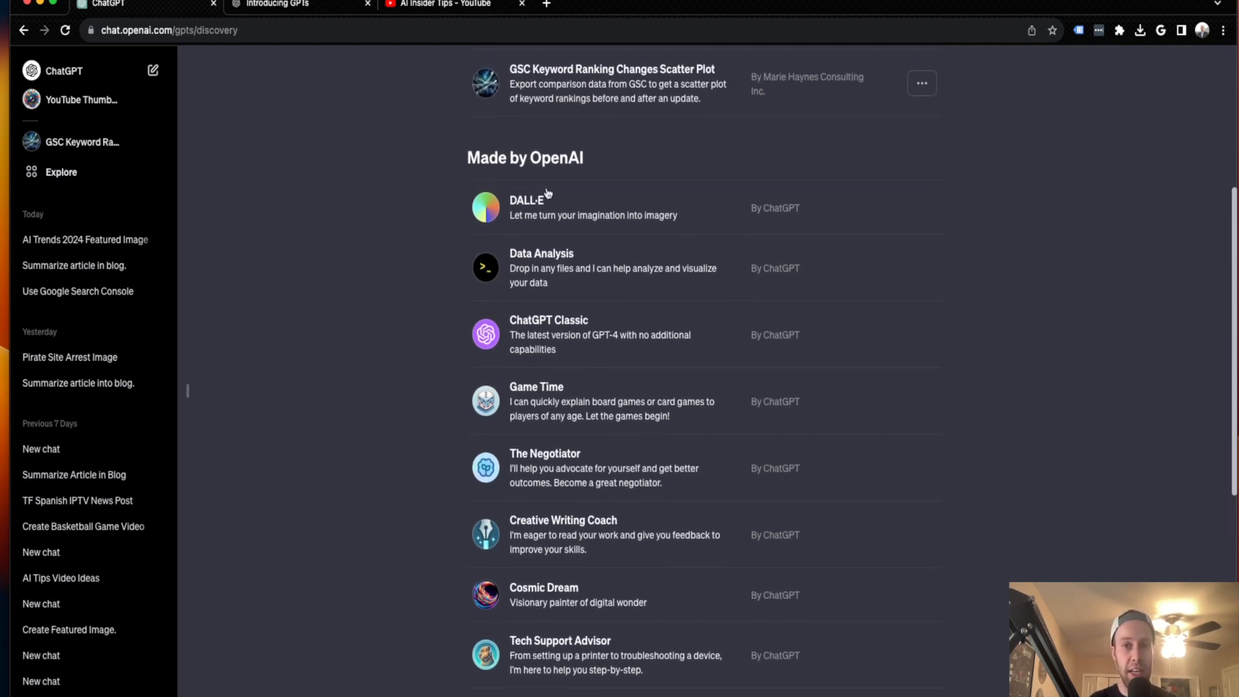
{"action": "scroll", "coordinate": [581, 323], "scroll_direction": "down", "scroll_amount": 9}
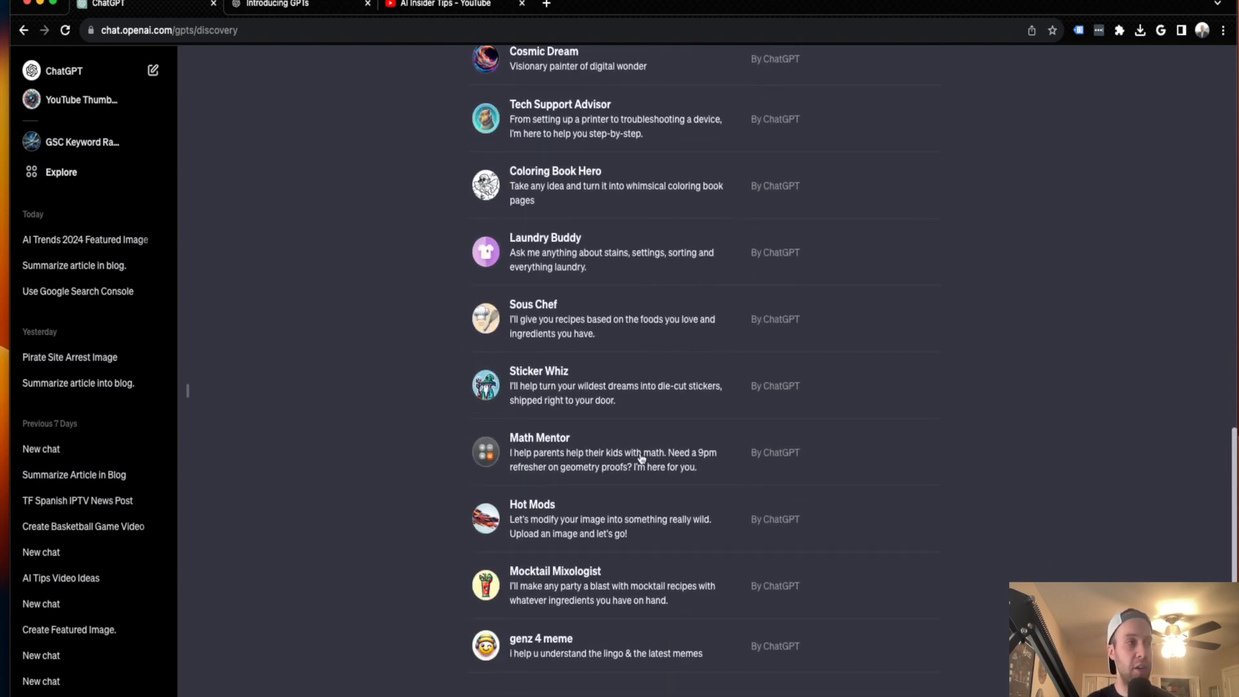
{"action": "scroll", "coordinate": [743, 387], "scroll_direction": "up", "scroll_amount": 8}
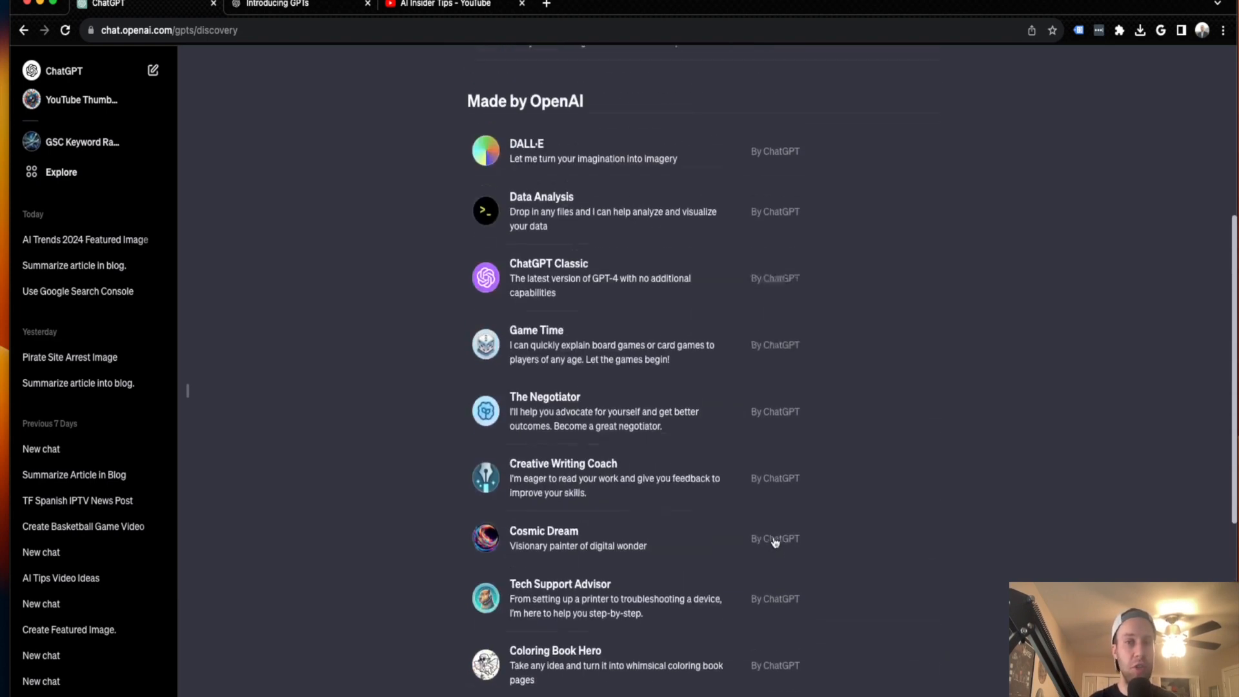
{"action": "scroll", "coordinate": [742, 543], "scroll_direction": "up", "scroll_amount": 6}
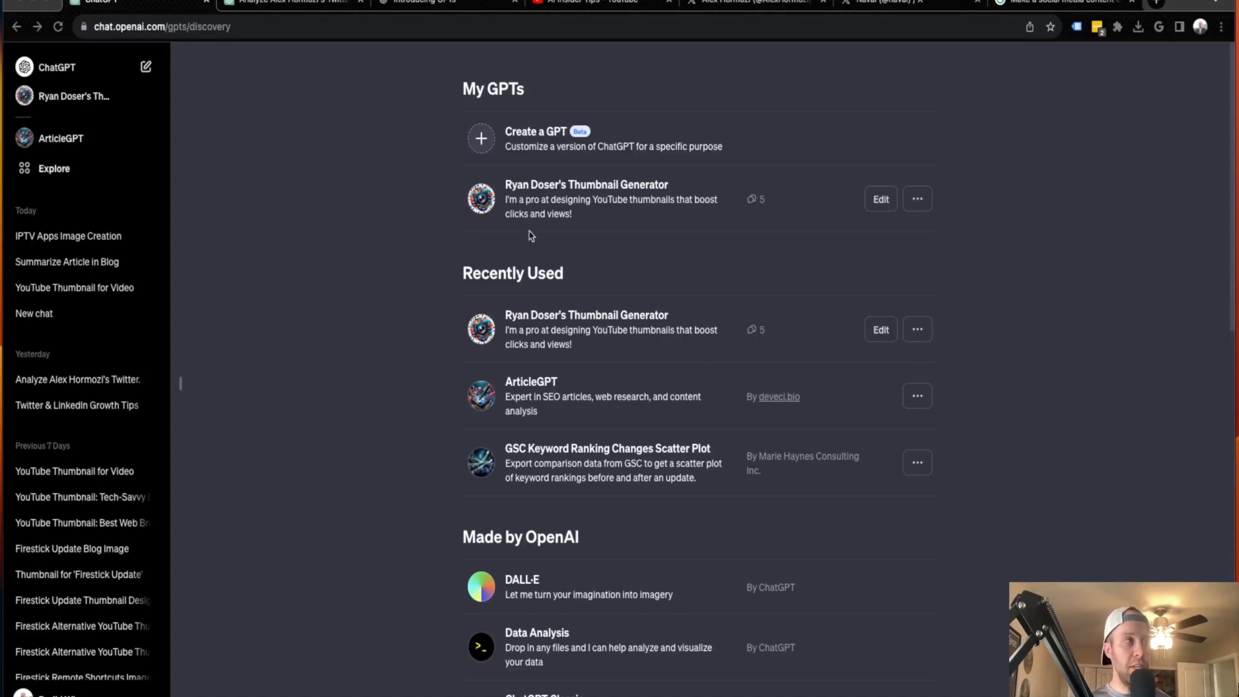
Start a new GPT, and review its manual configuration fields and the GPT Builder's example prompts
{"action": "left_click", "coordinate": [539, 135]}
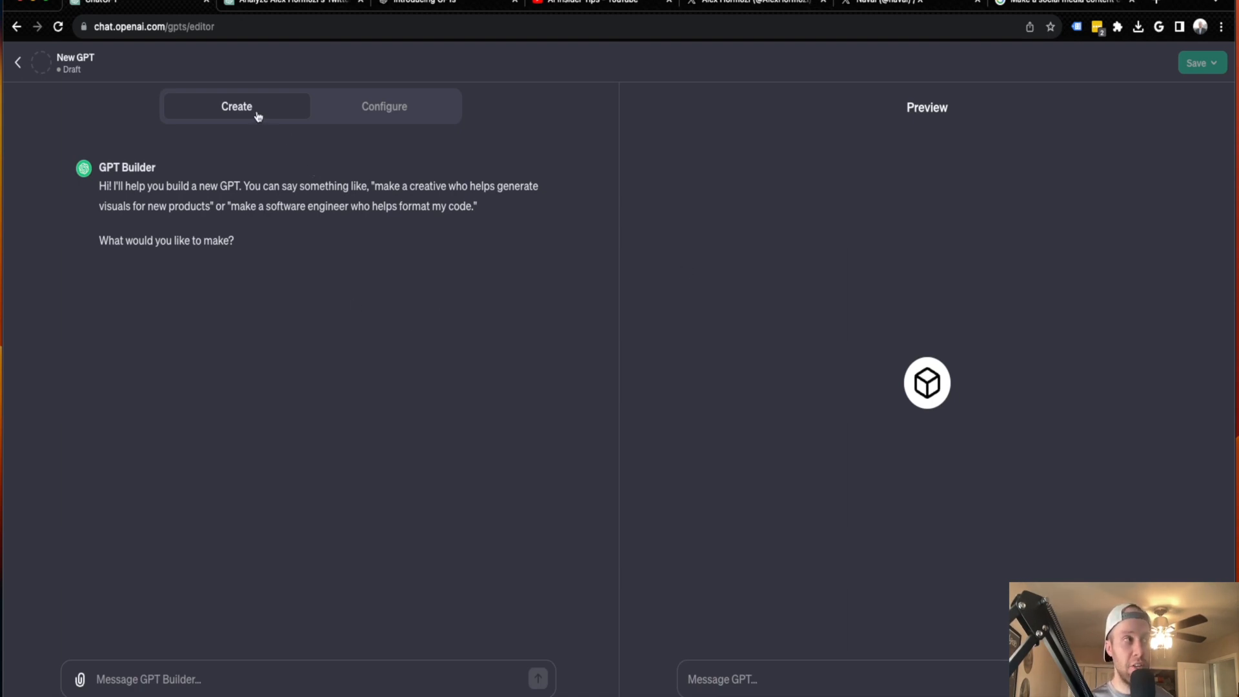
{"action": "left_click", "coordinate": [390, 109]}
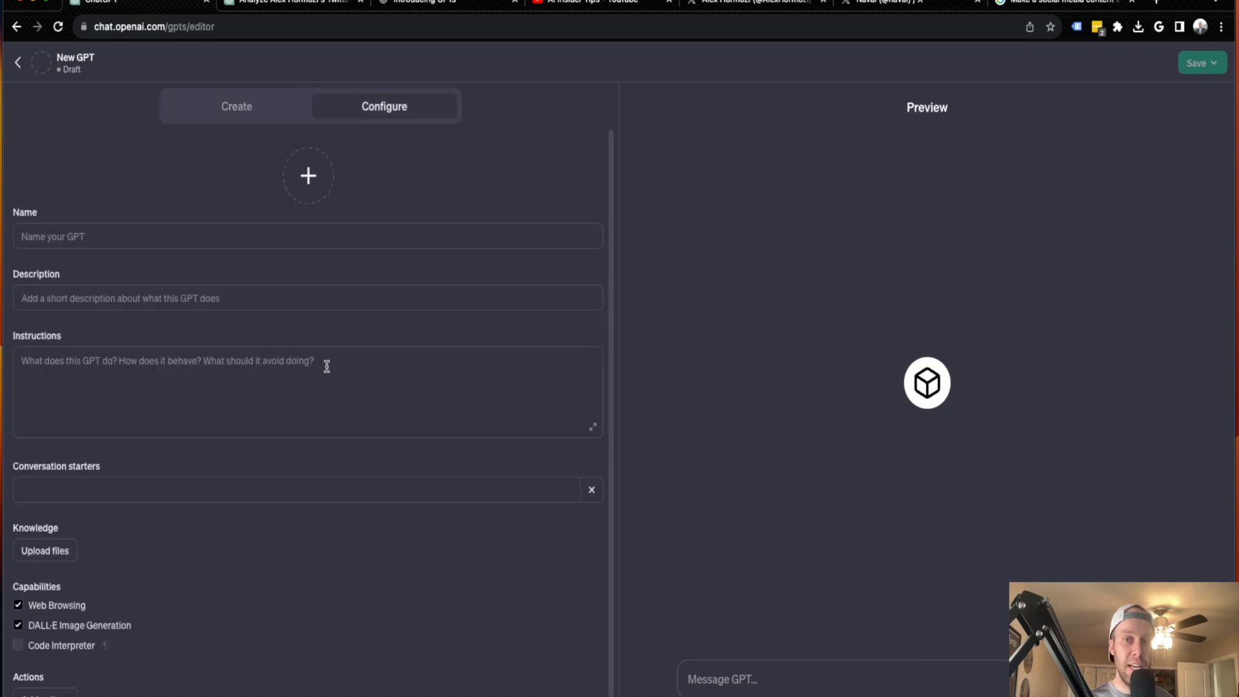
{"action": "scroll", "coordinate": [278, 342], "scroll_direction": "down", "scroll_amount": 1}
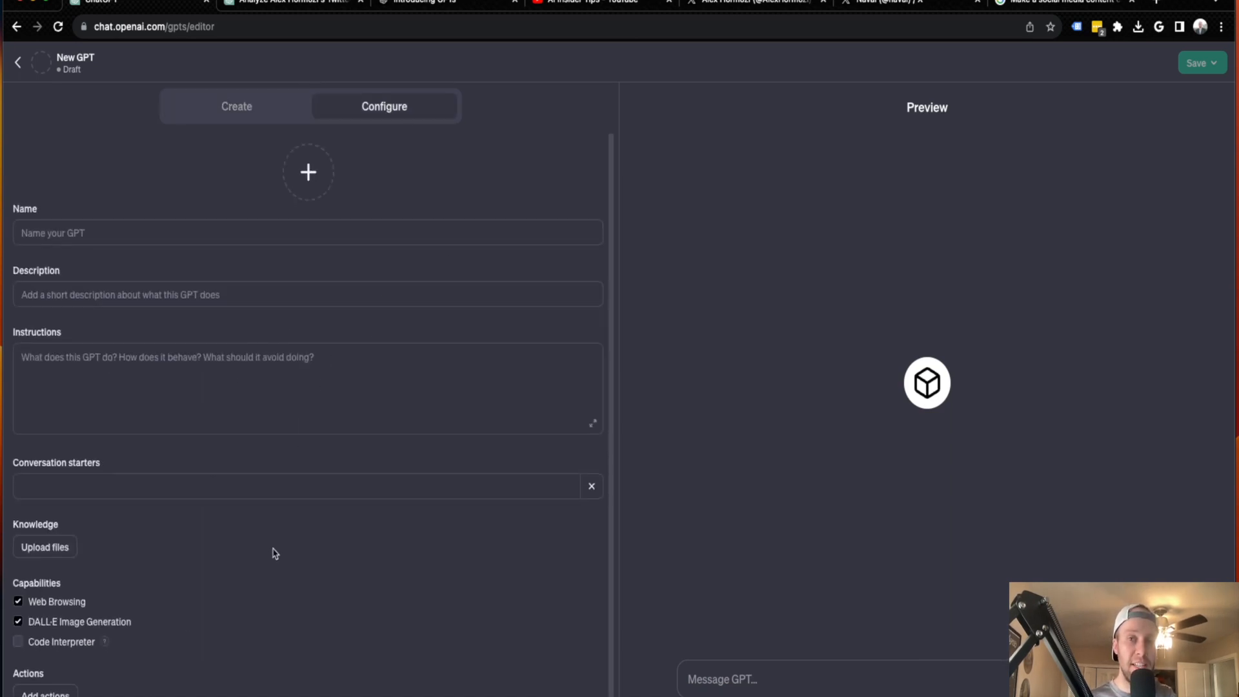
{"action": "scroll", "coordinate": [276, 552], "scroll_direction": "up", "scroll_amount": 1}
{"action": "left_click", "coordinate": [239, 113]}
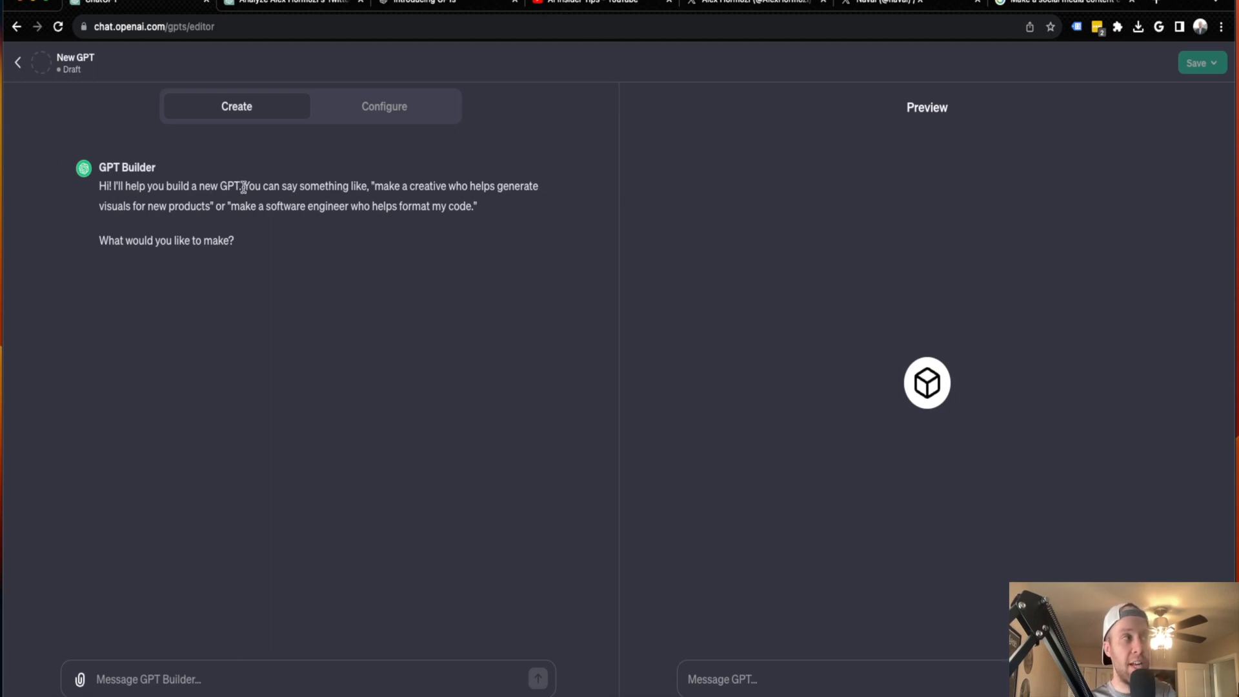
{"action": "left_click_drag", "start_coordinate": [262, 185], "coordinate": [146, 222]}
{"action": "left_click_drag", "start_coordinate": [240, 207], "coordinate": [465, 213]}
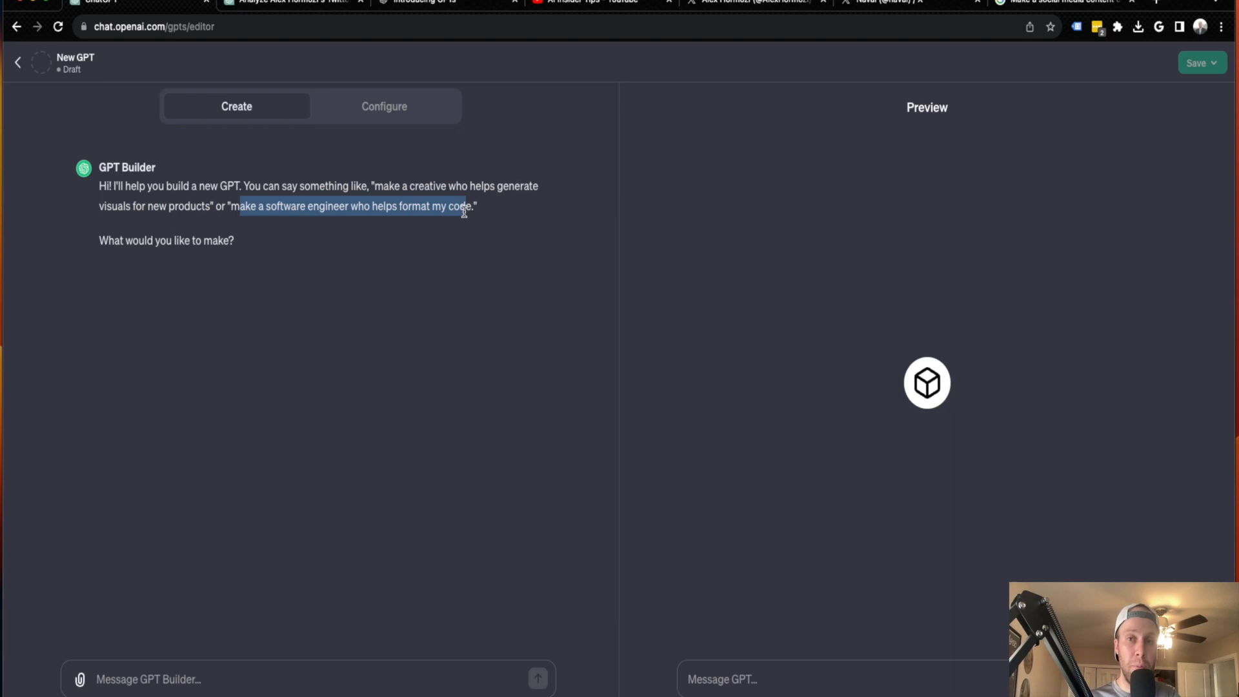
Ask the GPT Builder for a serious-toned social media content creator on personal growth, entrepreneurship and success, for Twitter and LinkedIn, maximum 280 characters
{"action": "left_click", "coordinate": [250, 675]}
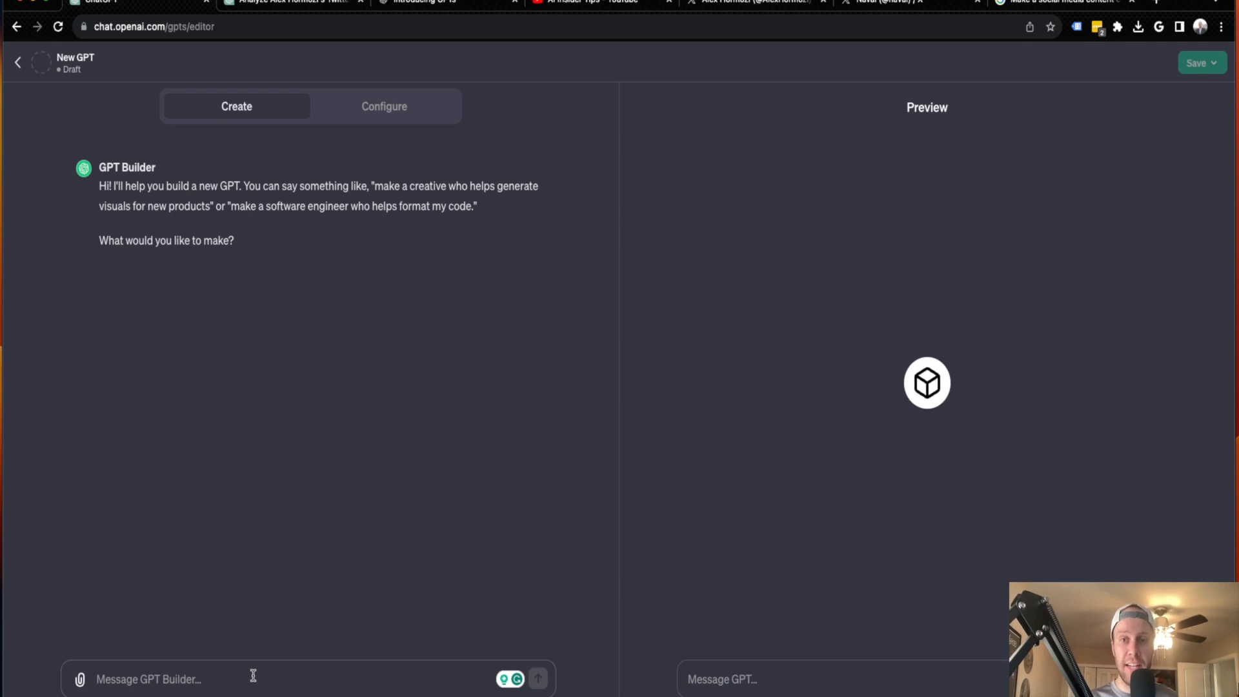
{"action": "type", "text": "Make a social media content creator who writes engaging posts. The content should be for anyone interested in personal growth, entrepreneurship, and achieving success in various aspects of life. Optimize the posts for audiences on Twitter and LinkedIn using a maximum of 280 characters. Use a serious writing tone."}
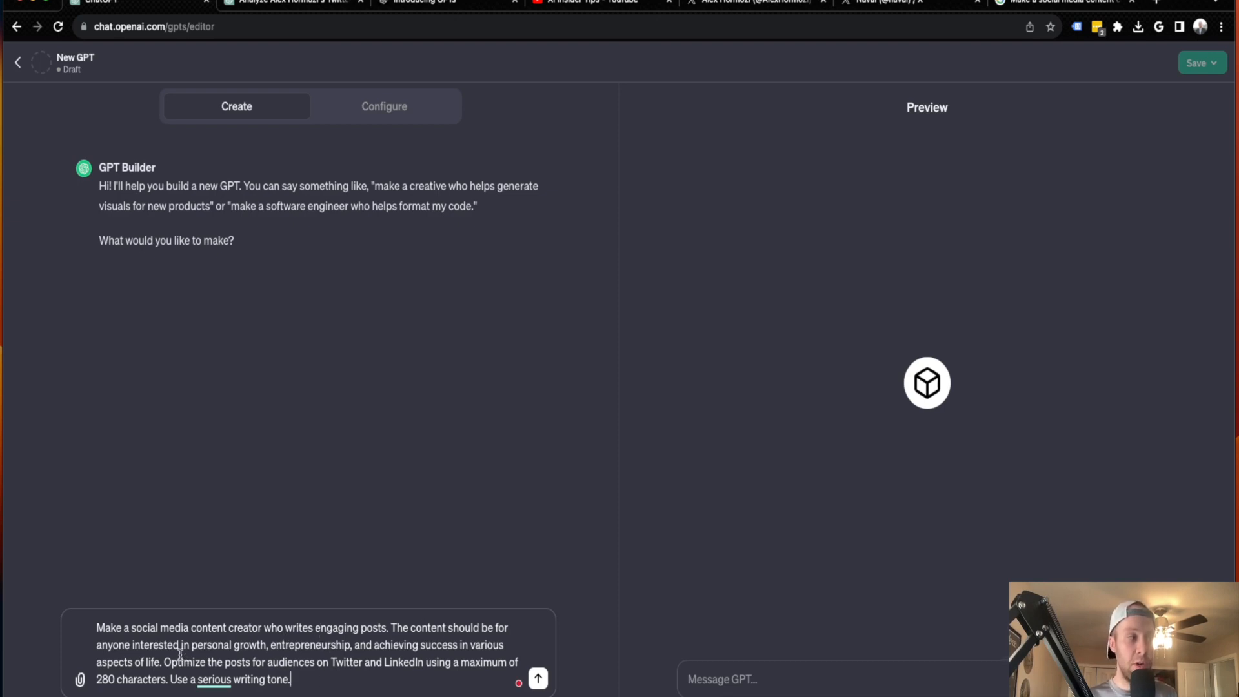
{"action": "left_click_drag", "start_coordinate": [270, 644], "coordinate": [407, 644]}
{"action": "left_click", "coordinate": [406, 645]}
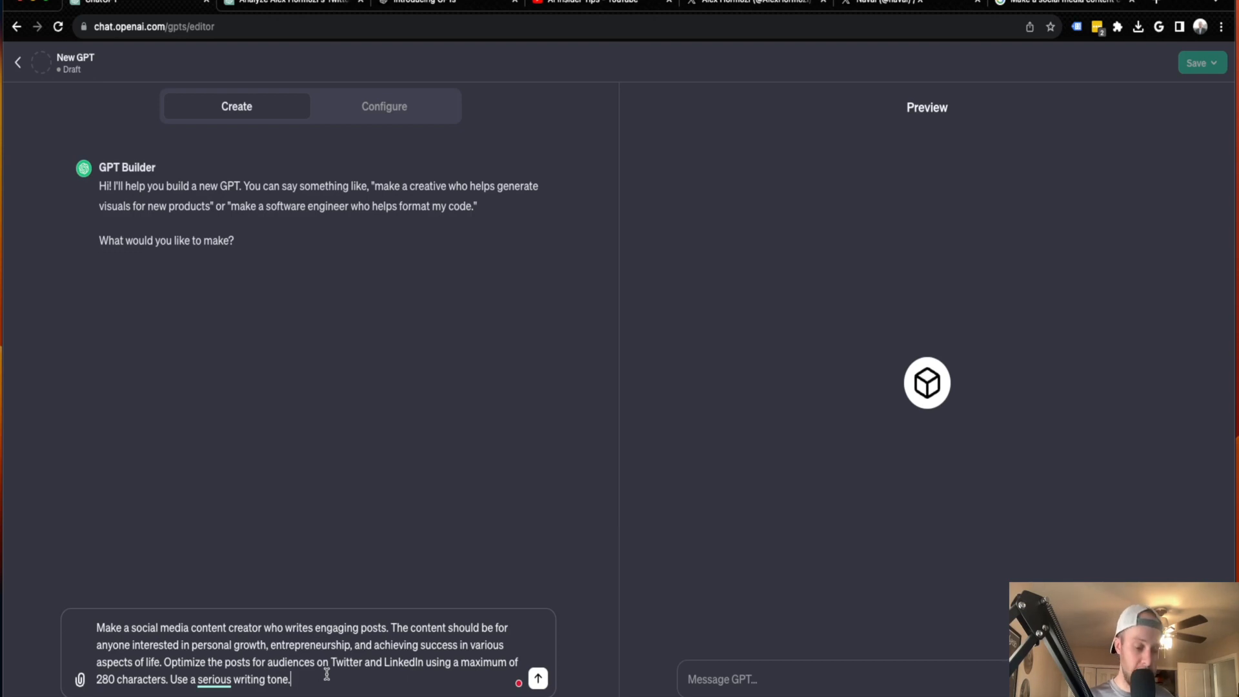
{"action": "key", "text": "Return"}
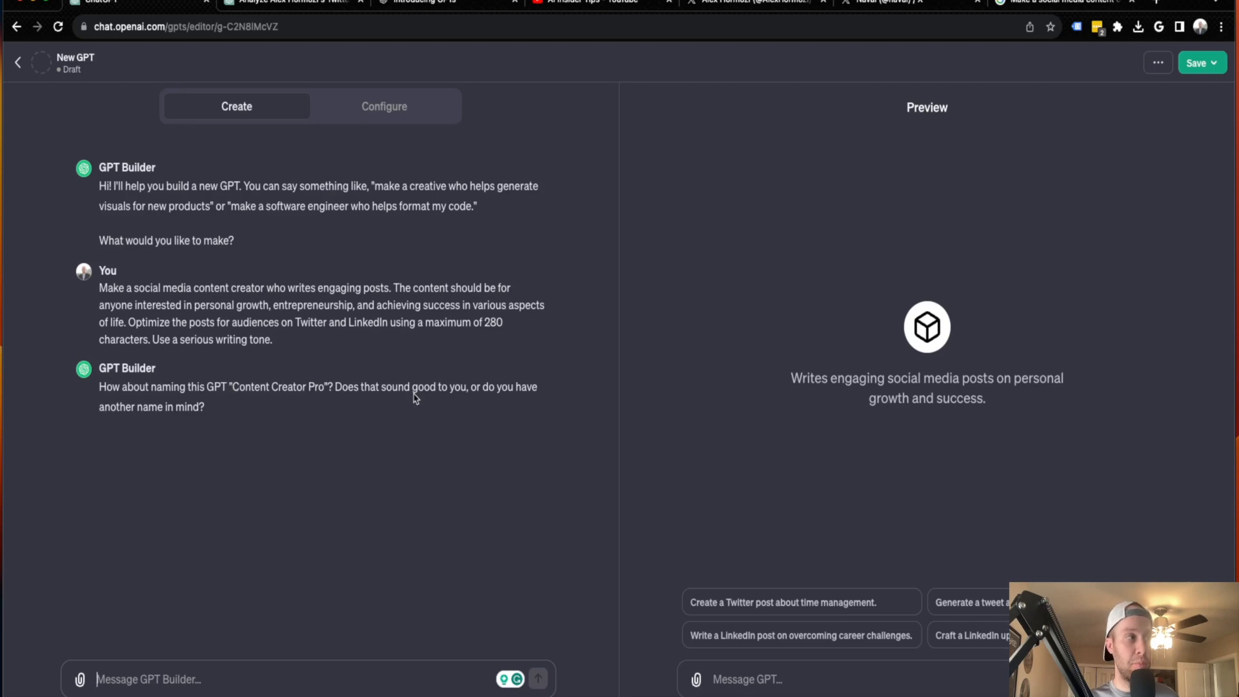
Accept the GPT Builder's suggested name by replying "Yes that name sounds great."
{"action": "left_click", "coordinate": [268, 681]}
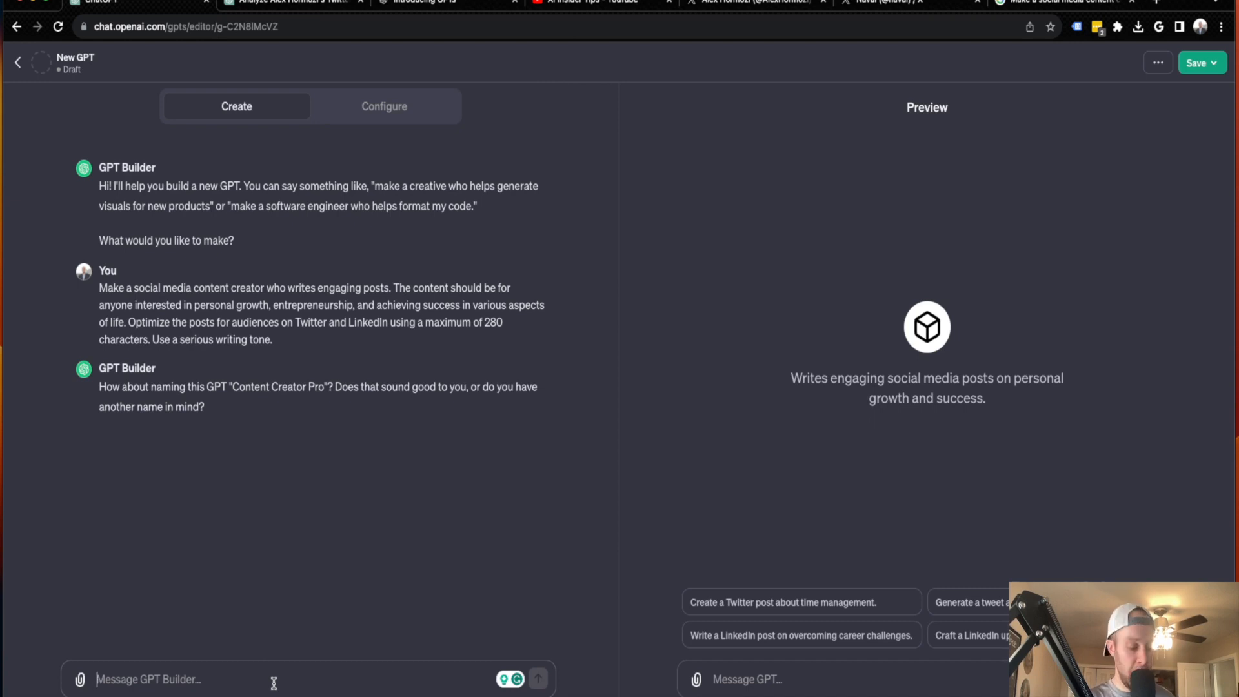
{"action": "type", "text": "Yes that"}
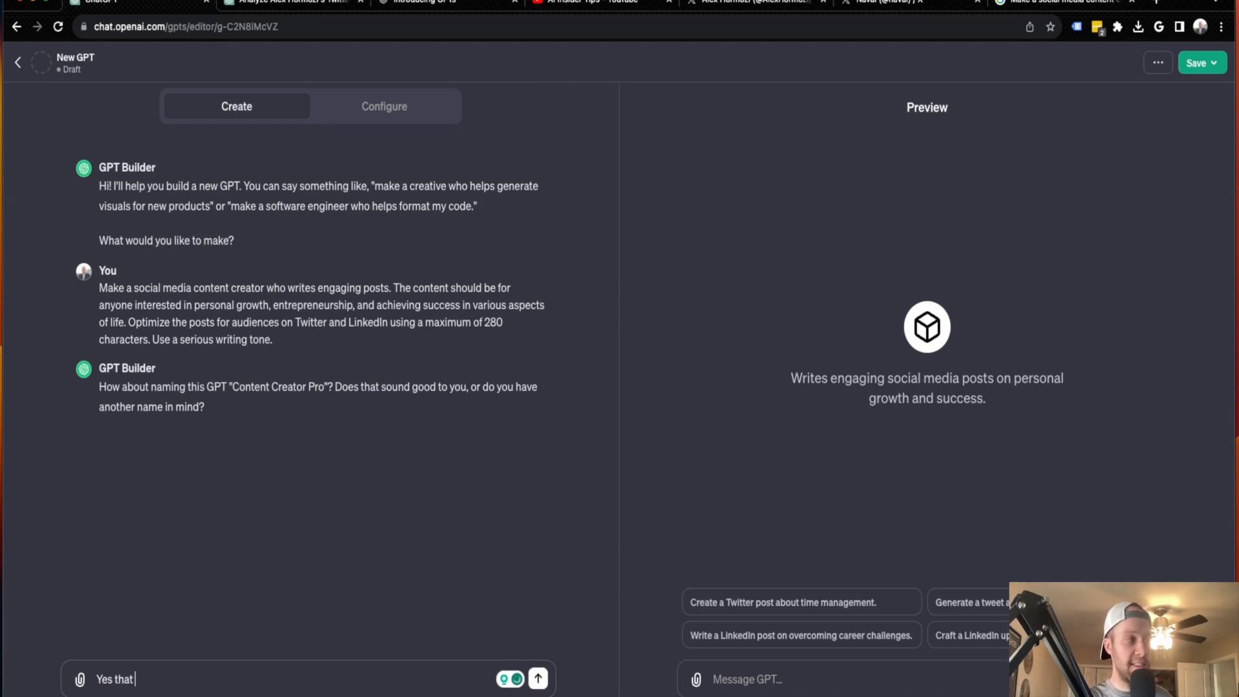
{"action": "type", "text": " name sounds great"}
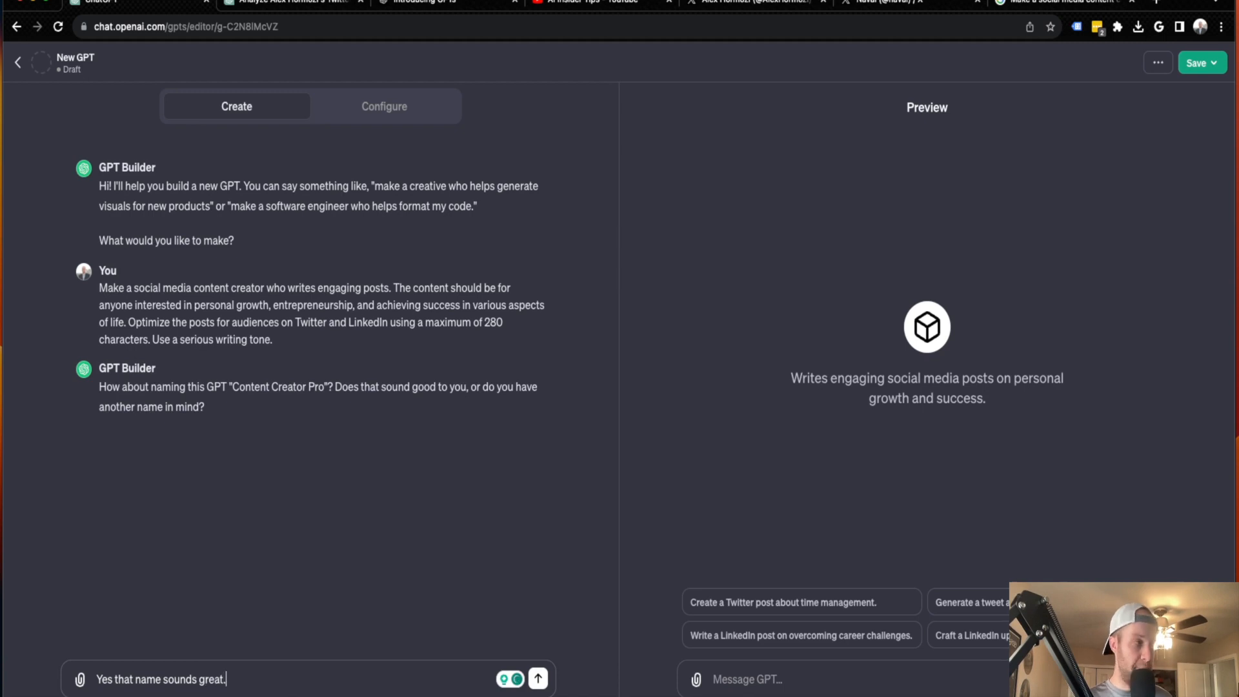
{"action": "type", "text": "."}
{"action": "key", "text": "Return"}
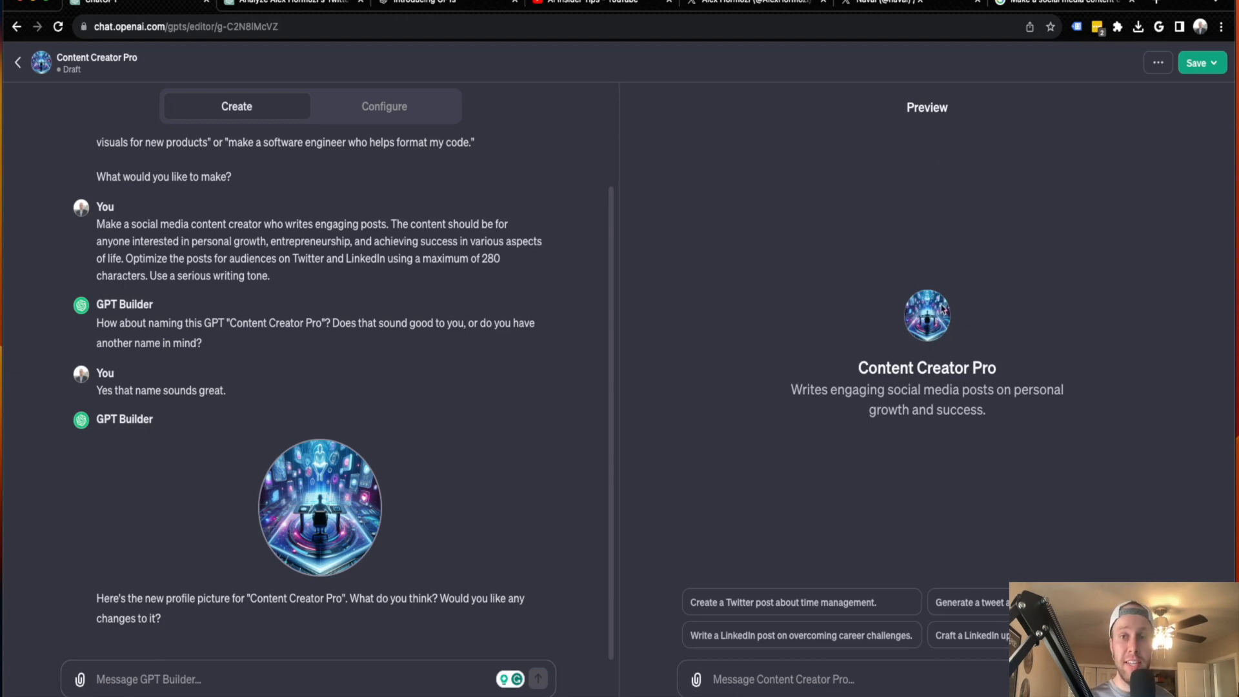
Check the name and description in the GPT preview, and approve the profile picture by replying "Picture looks great."
{"action": "left_click_drag", "start_coordinate": [860, 368], "coordinate": [1008, 373]}
{"action": "left_click", "coordinate": [1008, 372]}
{"action": "left_click_drag", "start_coordinate": [793, 389], "coordinate": [1004, 408]}
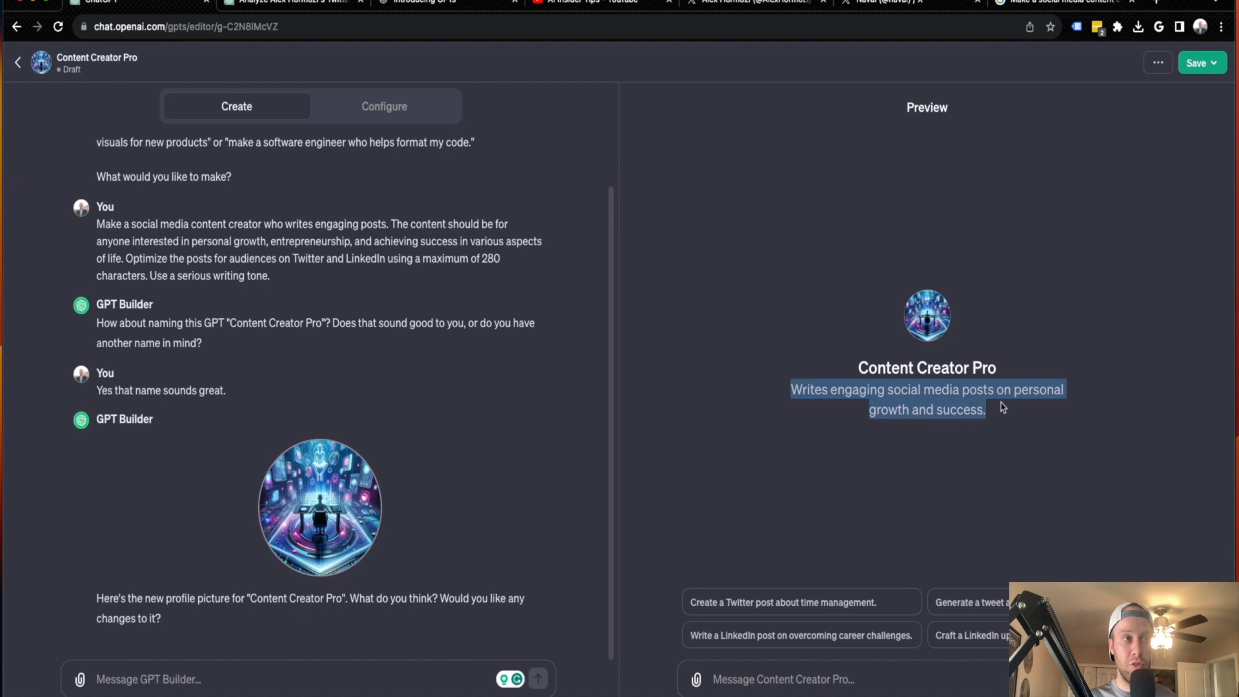
{"action": "left_click", "coordinate": [1011, 409]}
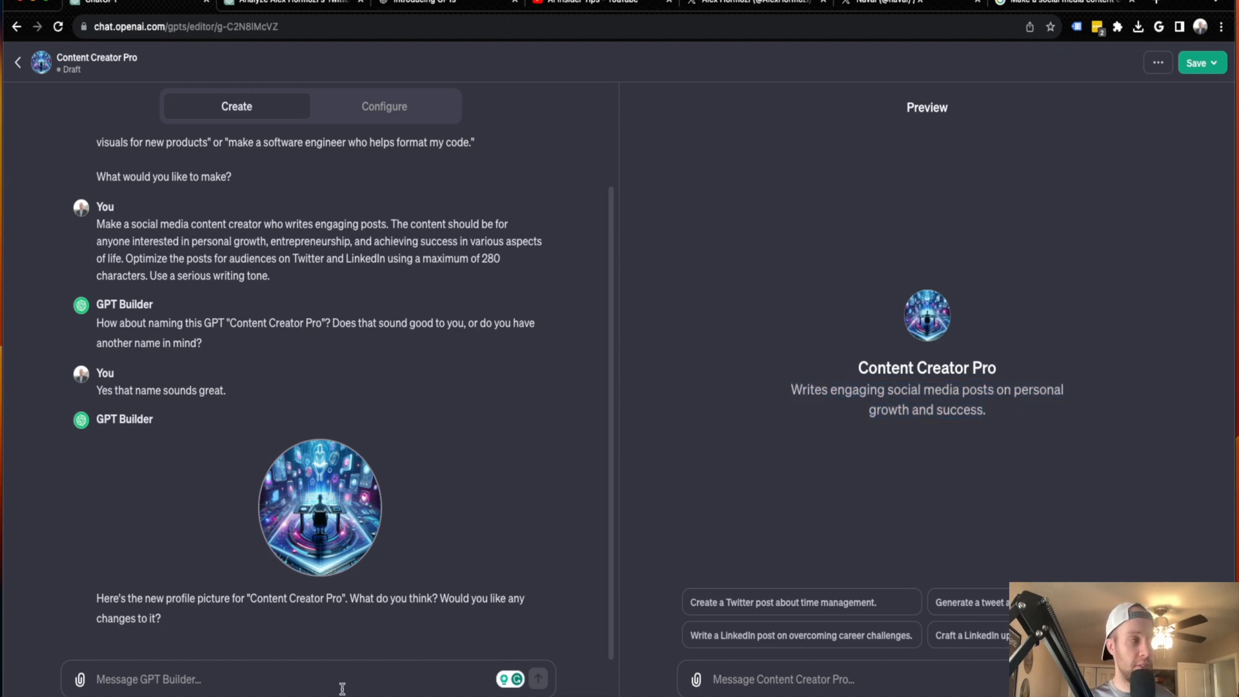
{"action": "left_click", "coordinate": [290, 676]}
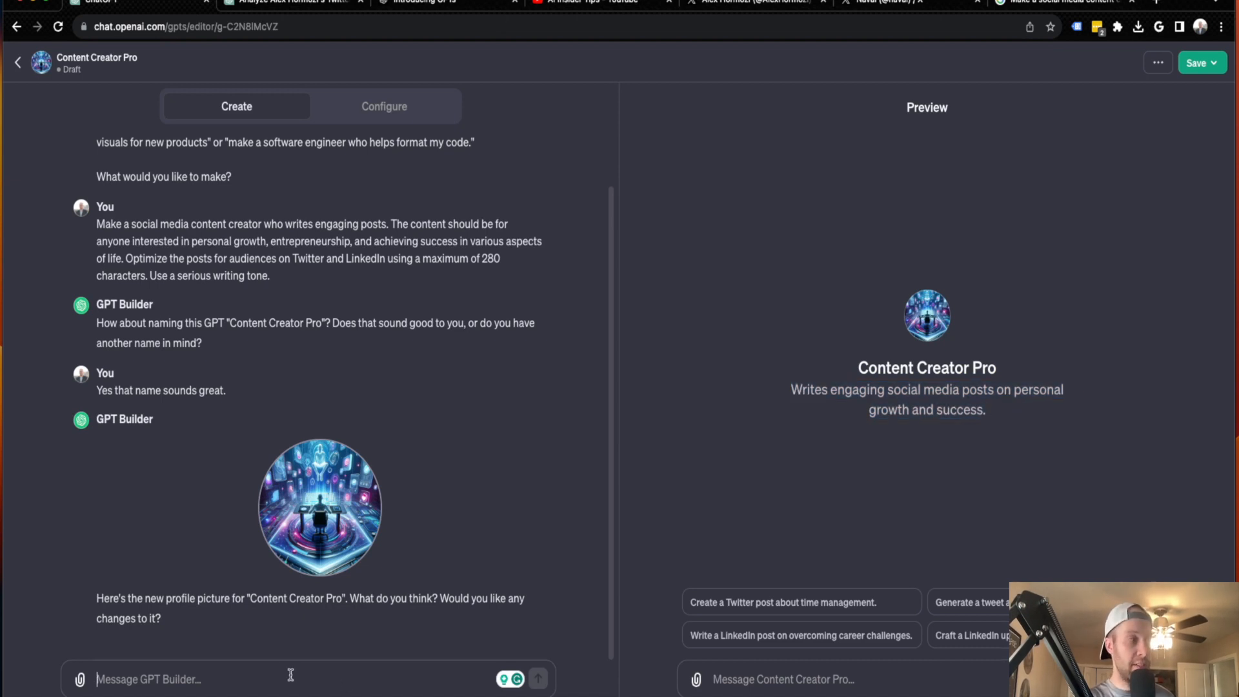
{"action": "type", "text": "L"}
{"action": "type", "text": "icture loo"}
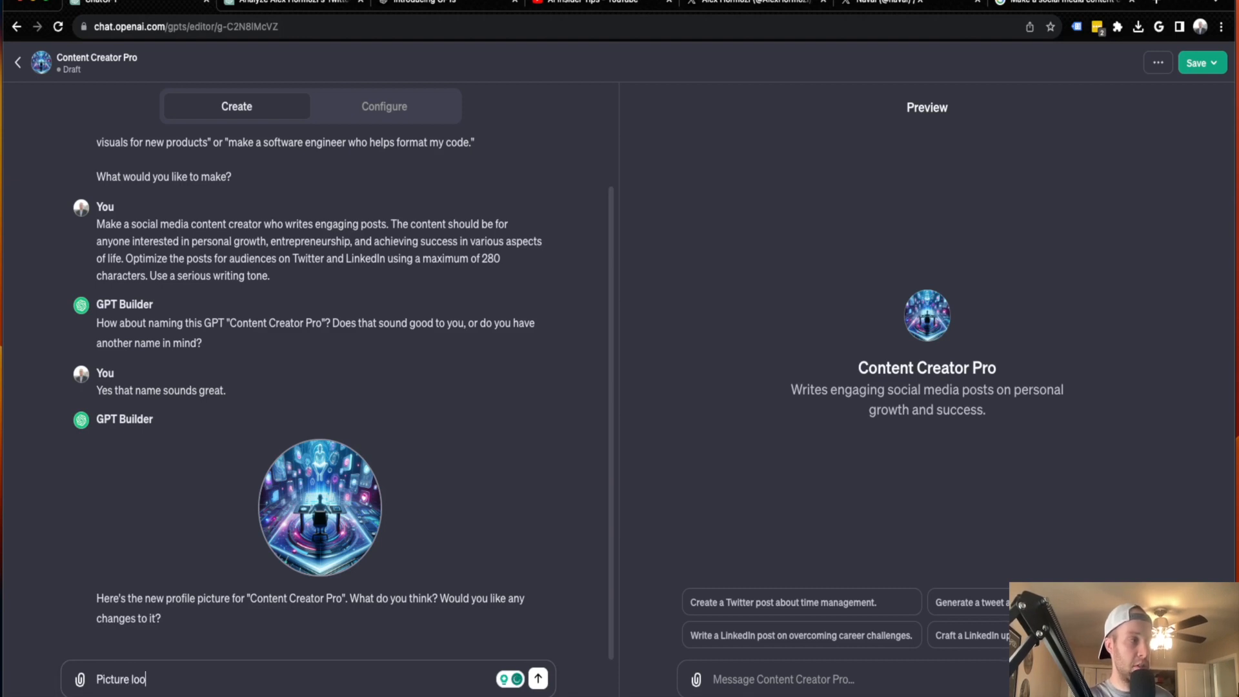
{"action": "type", "text": "ks great."}
{"action": "key", "text": "Return"}
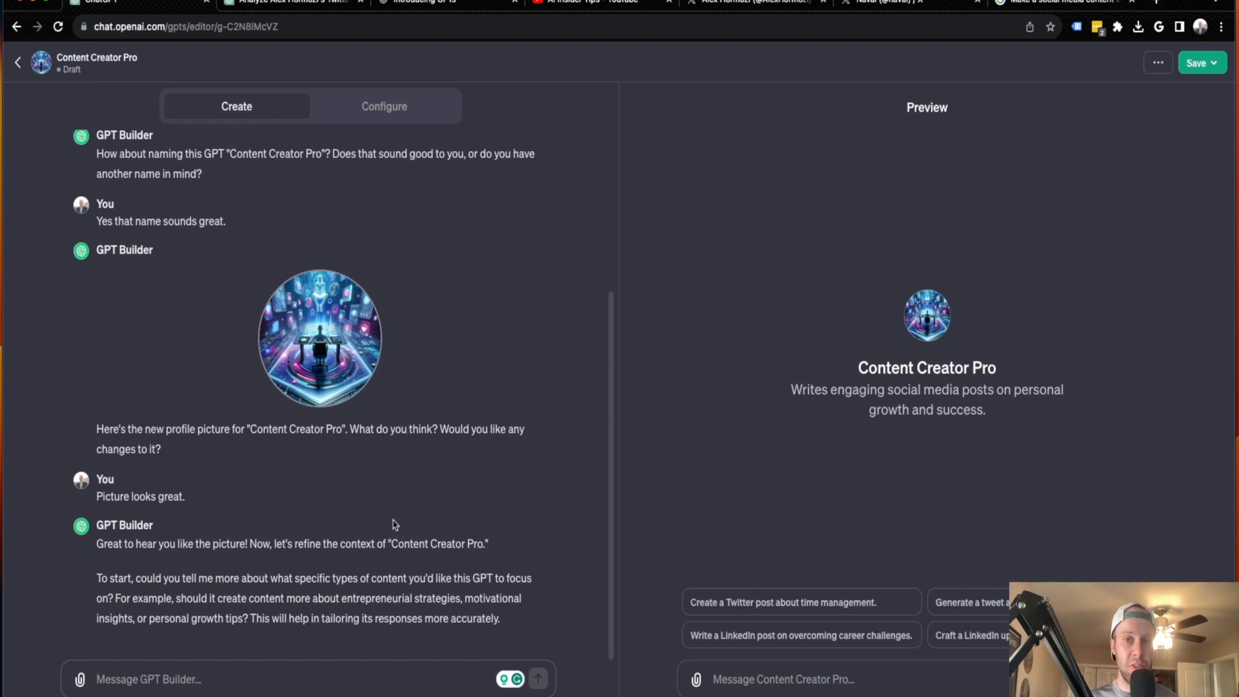
Review the ChatGPT conversation containing Alex Hormozi quotes, and look through the posts on his Twitter profile
{"action": "left_click", "coordinate": [308, 5]}
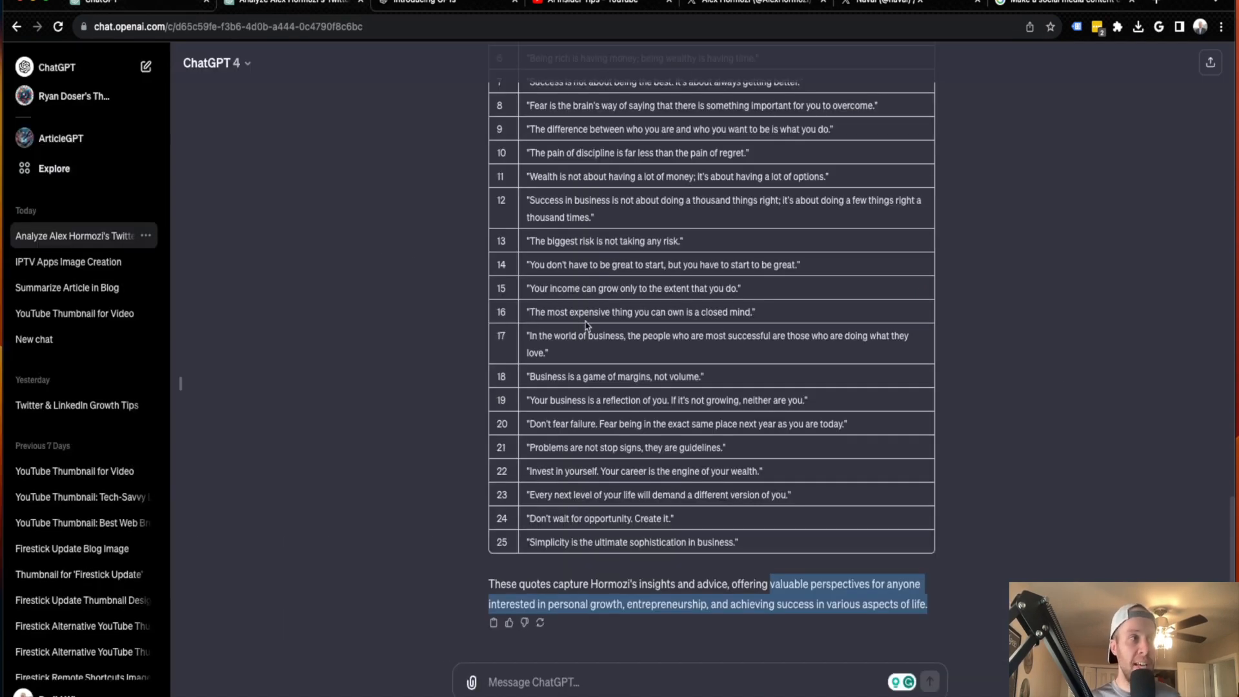
{"action": "scroll", "coordinate": [533, 368], "scroll_direction": "up", "scroll_amount": 10}
{"action": "left_click", "coordinate": [771, 6]}
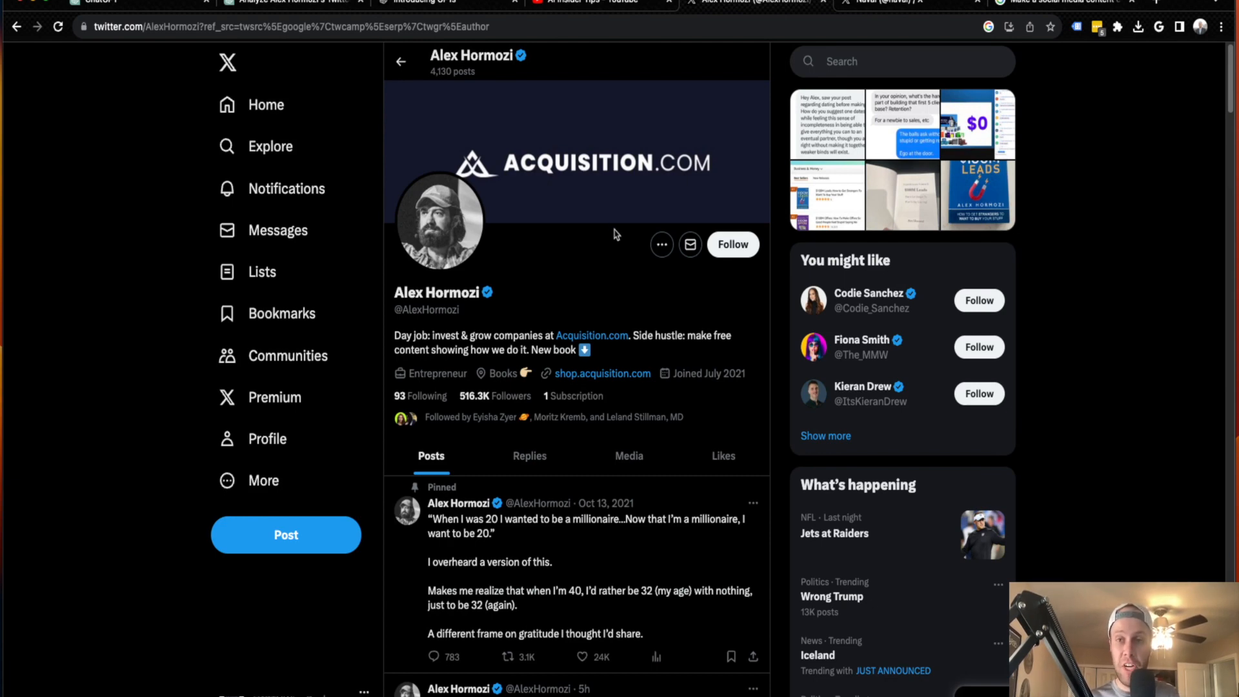
{"action": "scroll", "coordinate": [564, 348], "scroll_direction": "down", "scroll_amount": 2}
{"action": "scroll", "coordinate": [566, 359], "scroll_direction": "down", "scroll_amount": 3}
{"action": "scroll", "coordinate": [572, 354], "scroll_direction": "up", "scroll_amount": 3}
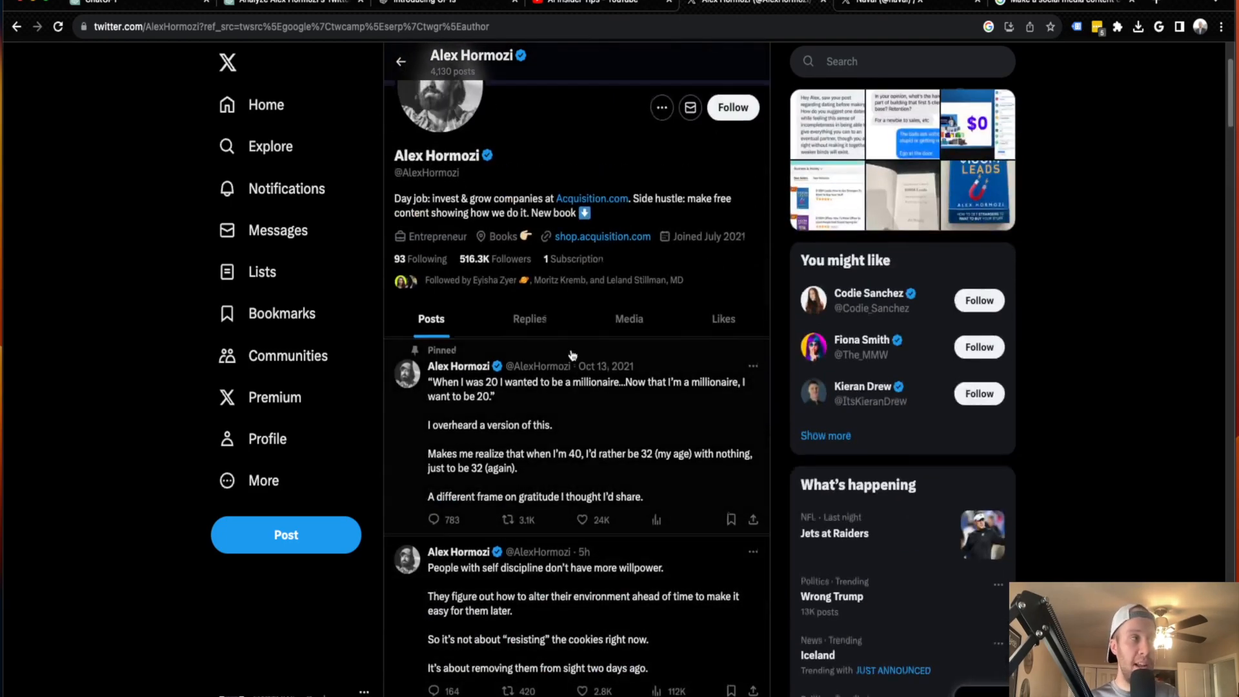
{"action": "scroll", "coordinate": [572, 355], "scroll_direction": "down", "scroll_amount": 20}
{"action": "scroll", "coordinate": [575, 350], "scroll_direction": "down", "scroll_amount": 15}
{"action": "scroll", "coordinate": [646, 254], "scroll_direction": "up", "scroll_amount": 15}
Return to the Alex Hormozi conversation in ChatGPT and copy the whole table of 25 quotes
{"action": "left_click", "coordinate": [309, 4]}
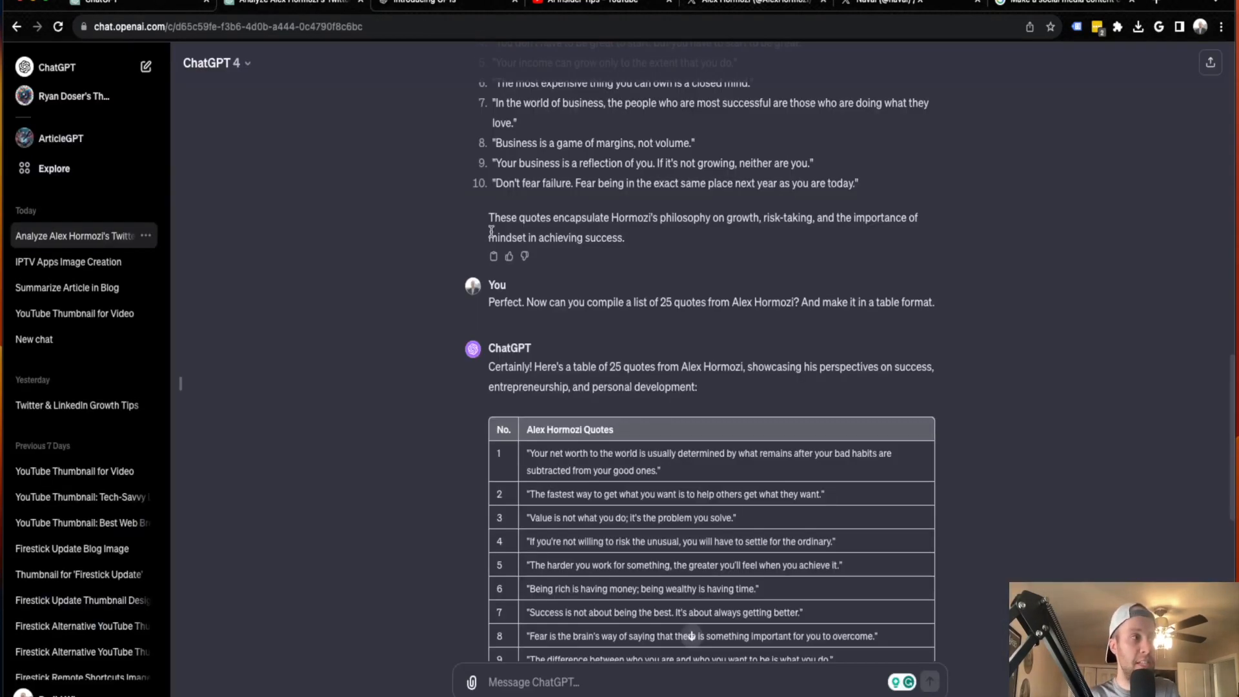
{"action": "scroll", "coordinate": [568, 345], "scroll_direction": "down", "scroll_amount": 5}
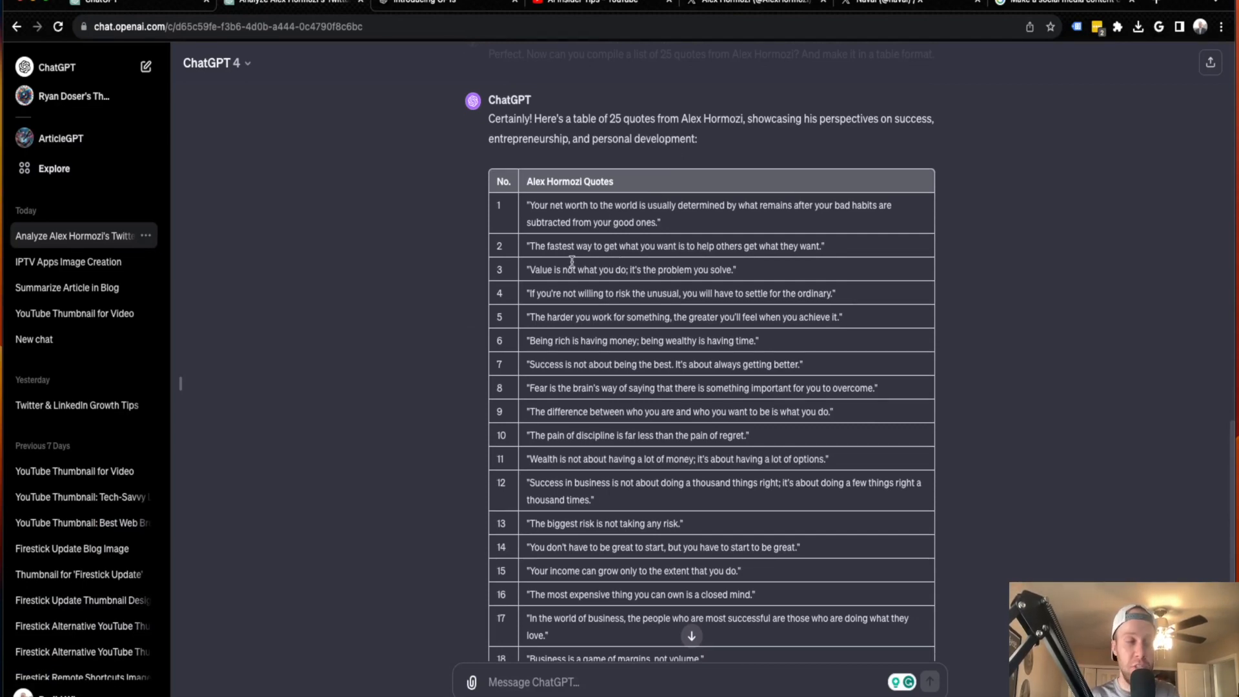
{"action": "scroll", "coordinate": [581, 271], "scroll_direction": "down", "scroll_amount": 2}
{"action": "scroll", "coordinate": [590, 289], "scroll_direction": "down", "scroll_amount": 5}
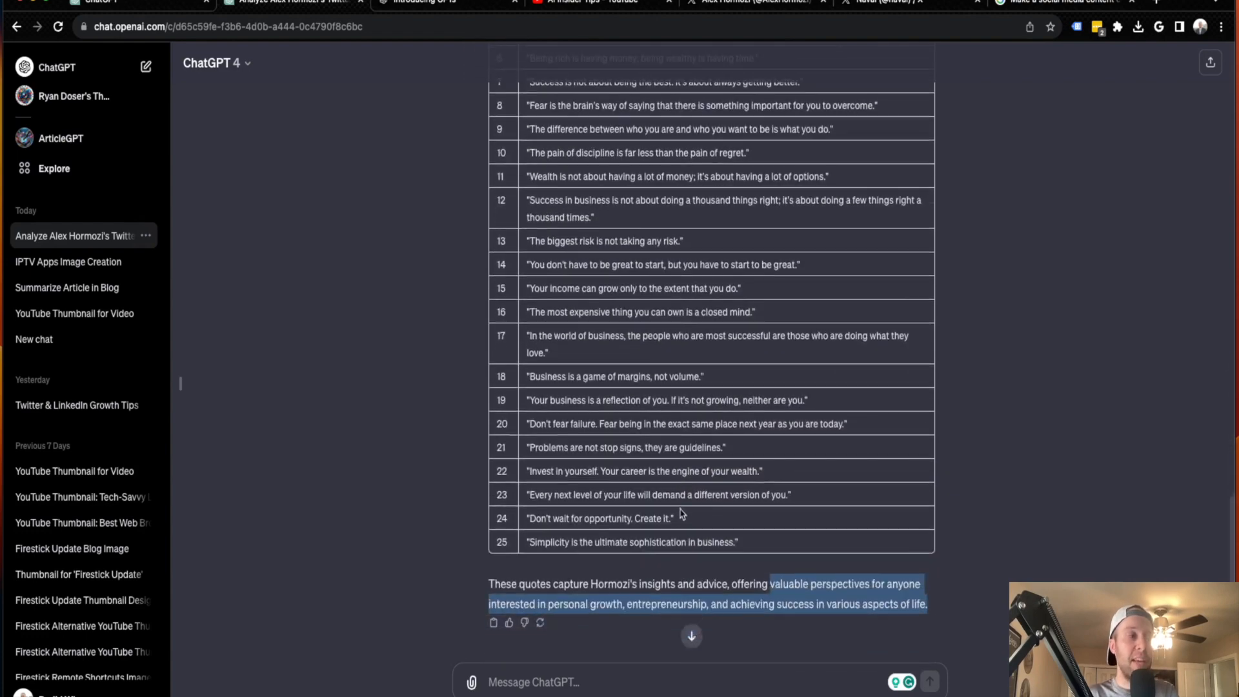
{"action": "scroll", "coordinate": [674, 468], "scroll_direction": "down", "scroll_amount": 10}
{"action": "scroll", "coordinate": [673, 468], "scroll_direction": "down", "scroll_amount": 15}
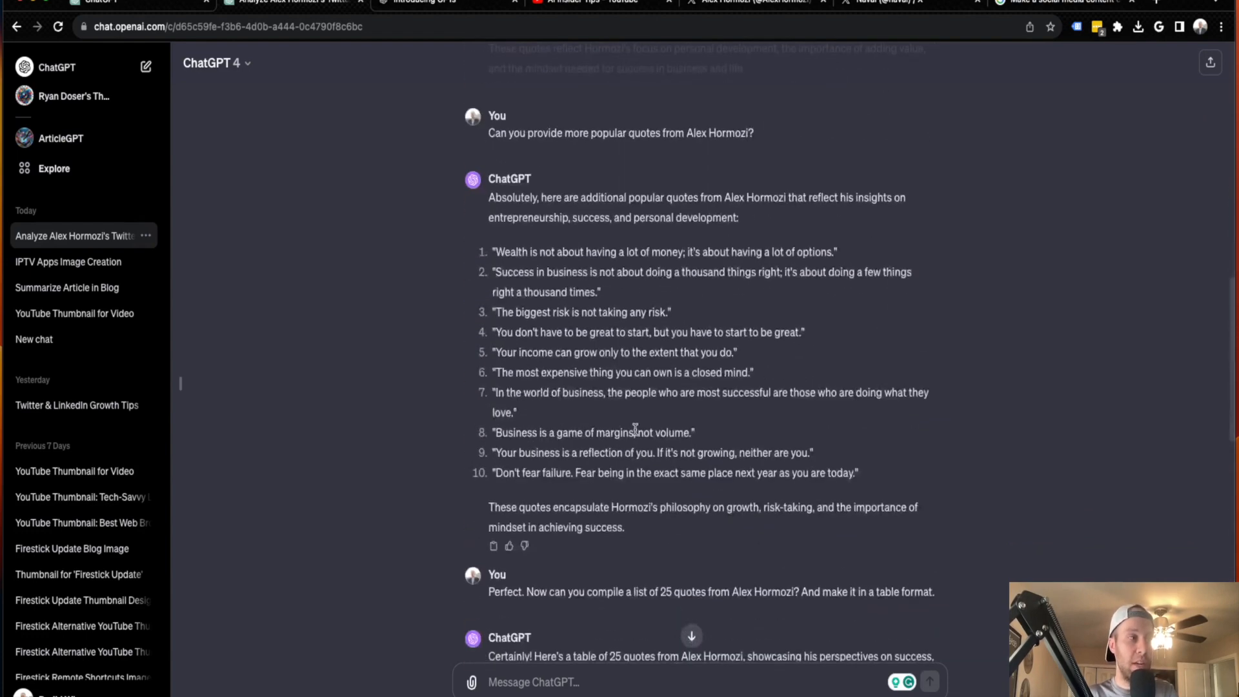
{"action": "scroll", "coordinate": [803, 579], "scroll_direction": "down", "scroll_amount": 2}
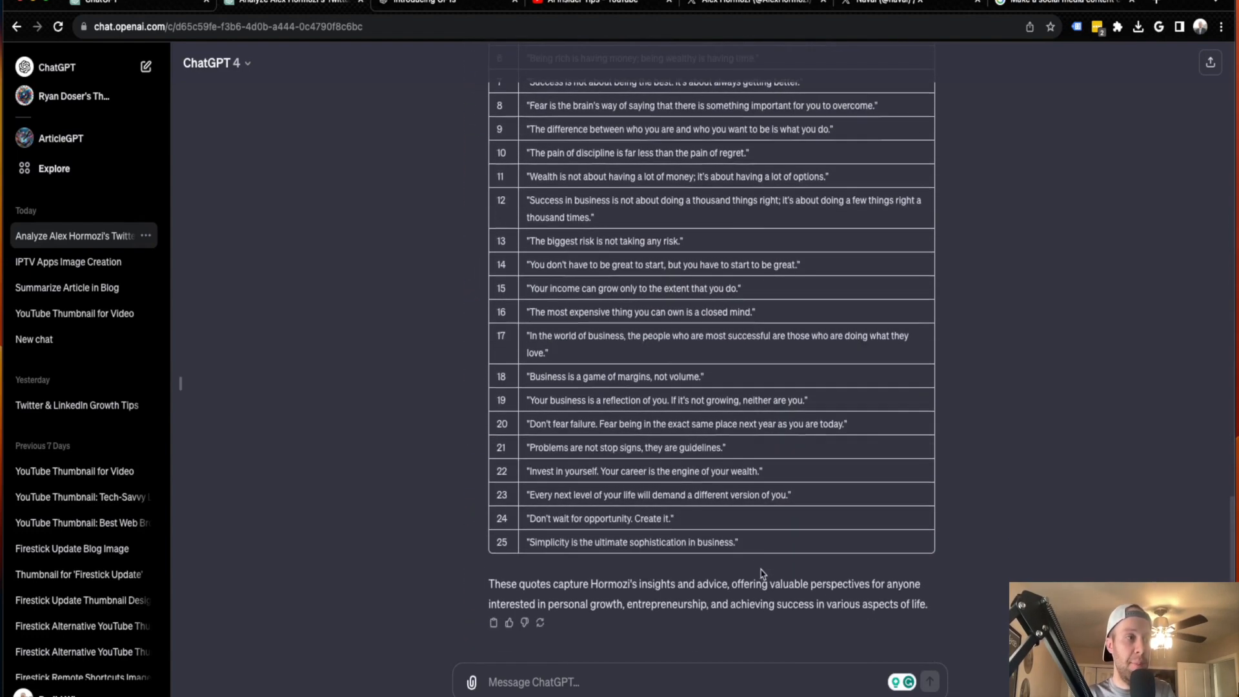
{"action": "left_click_drag", "start_coordinate": [759, 543], "coordinate": [497, 240]}
{"action": "scroll", "coordinate": [536, 413], "scroll_direction": "up", "scroll_amount": 5}
{"action": "scroll", "coordinate": [497, 240], "scroll_direction": "up", "scroll_amount": 2}
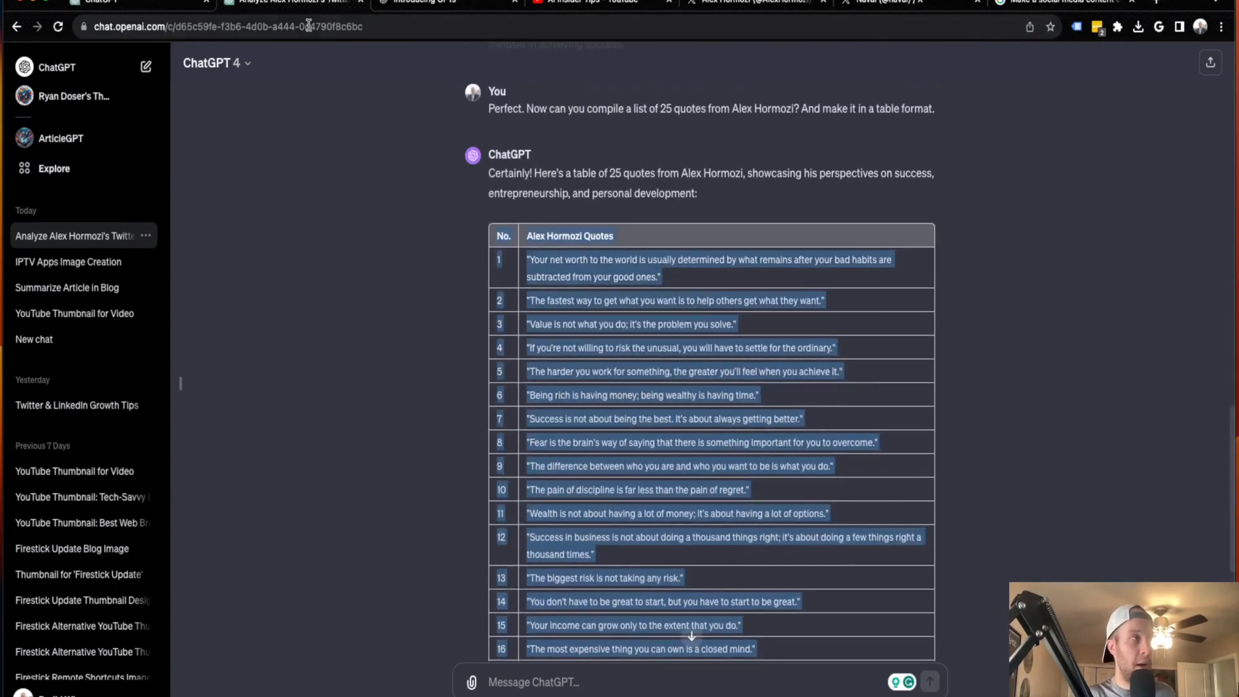
Send the GPT Builder "Use this table as a reference for the type of content I'd like you to create." followed by the copied quotes table
{"action": "left_click", "coordinate": [155, 5]}
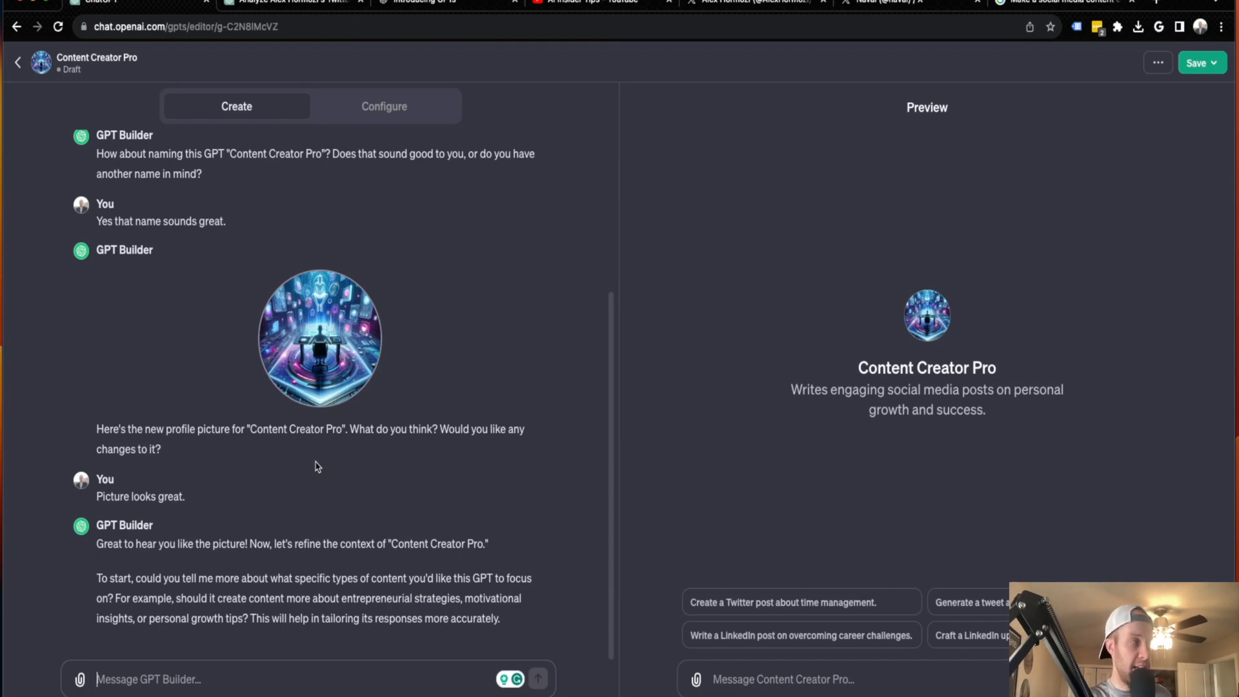
{"action": "type", "text": "Use this table as a reference for the "}
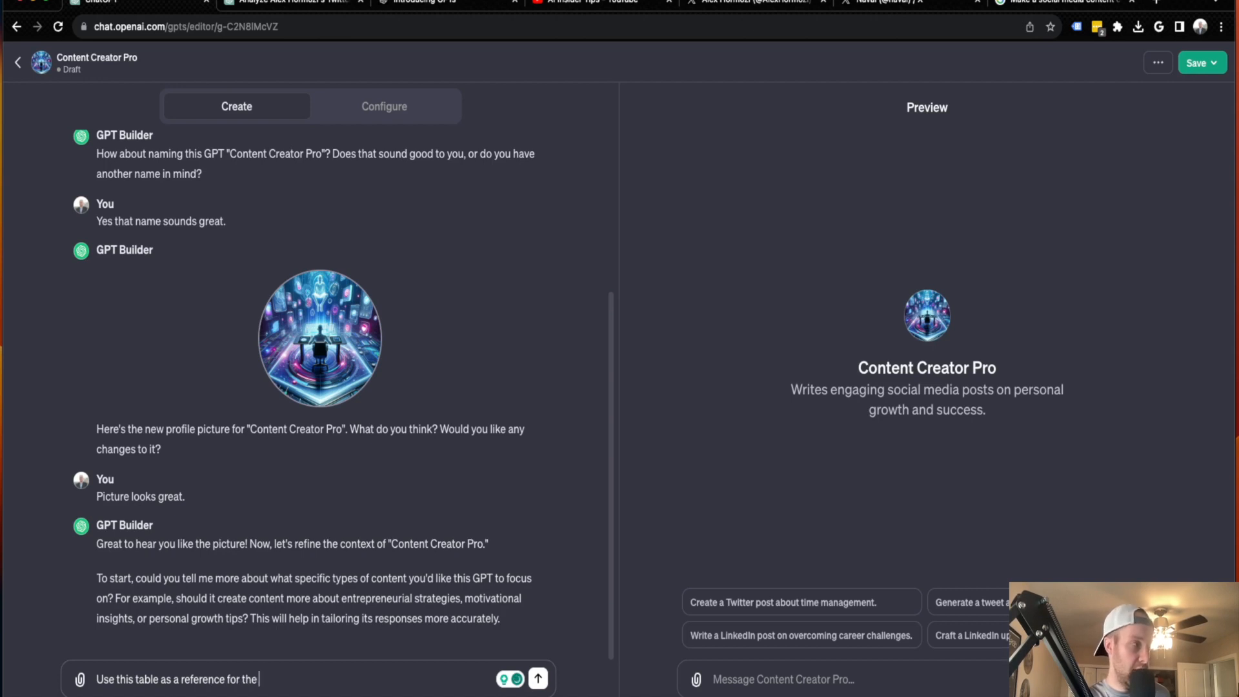
{"action": "type", "text": "type of "}
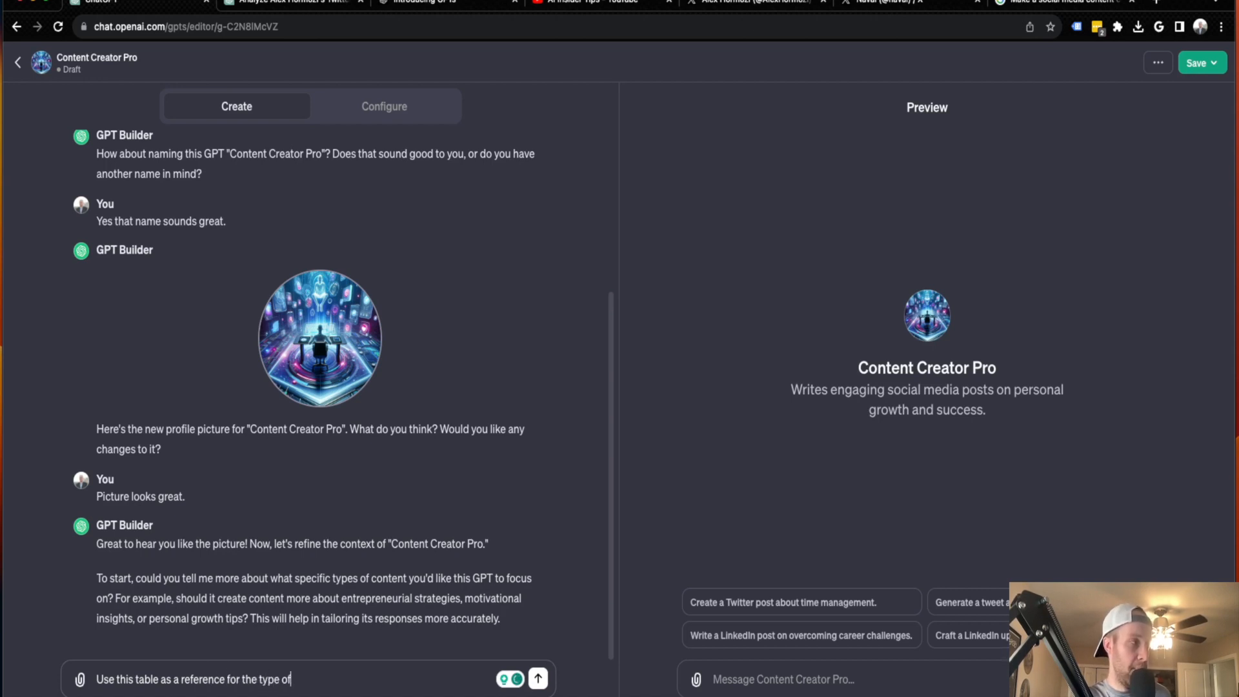
{"action": "type", "text": "content I'd "}
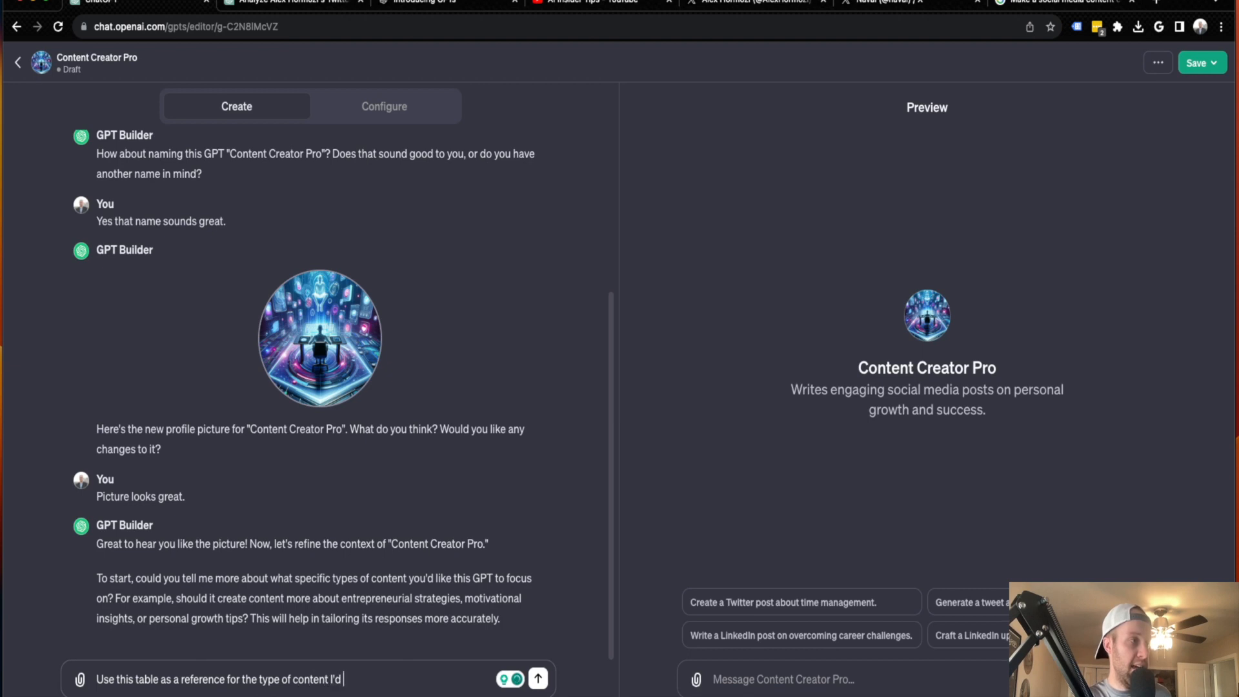
{"action": "type", "text": "like you to create"}
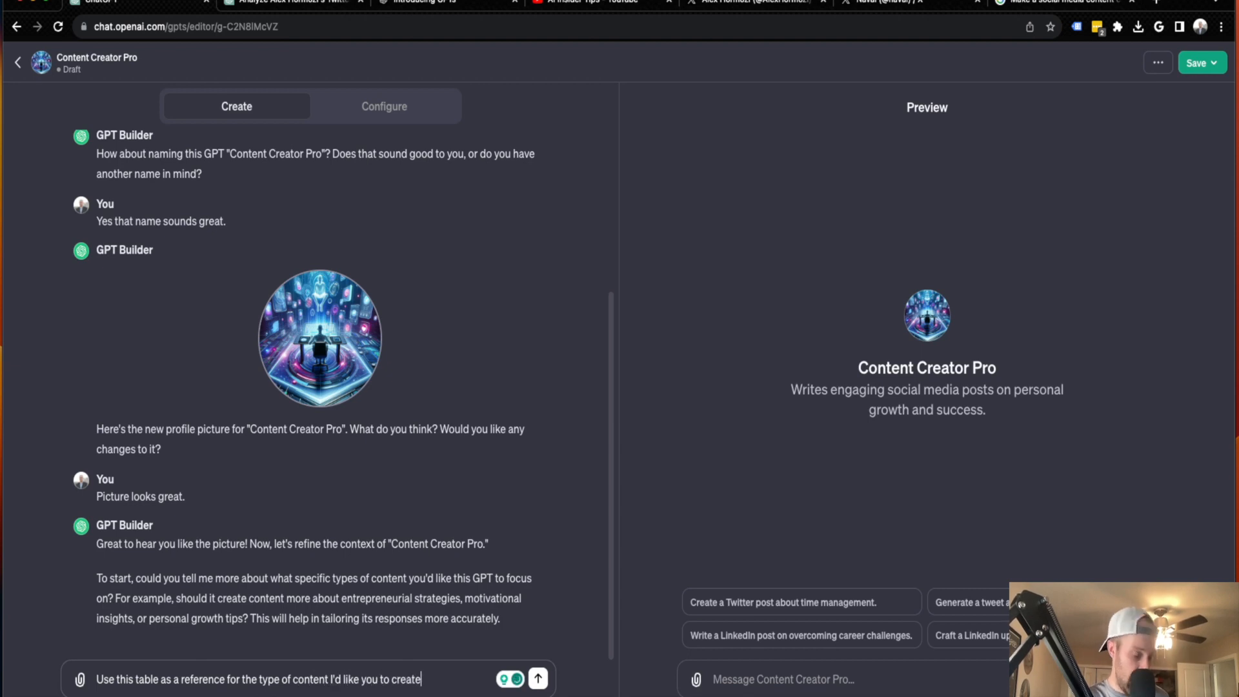
{"action": "type", "text": "."}
{"action": "key", "text": "super+v"}
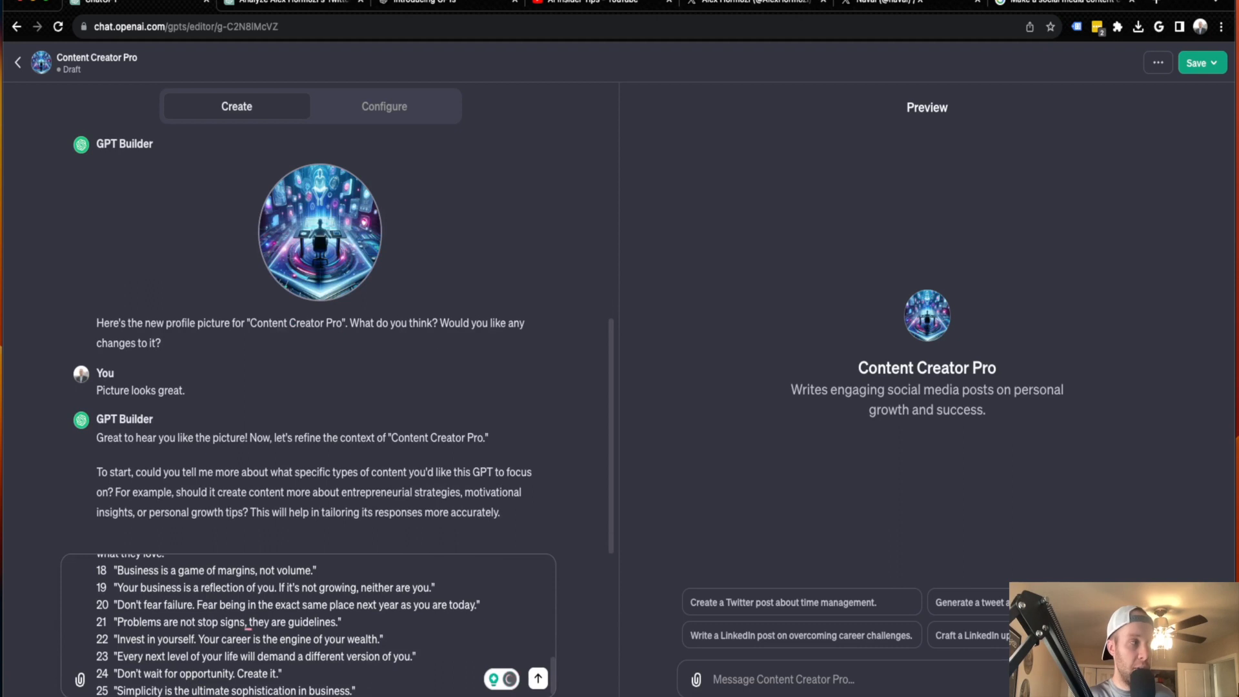
{"action": "scroll", "coordinate": [286, 612], "scroll_direction": "up", "scroll_amount": 10}
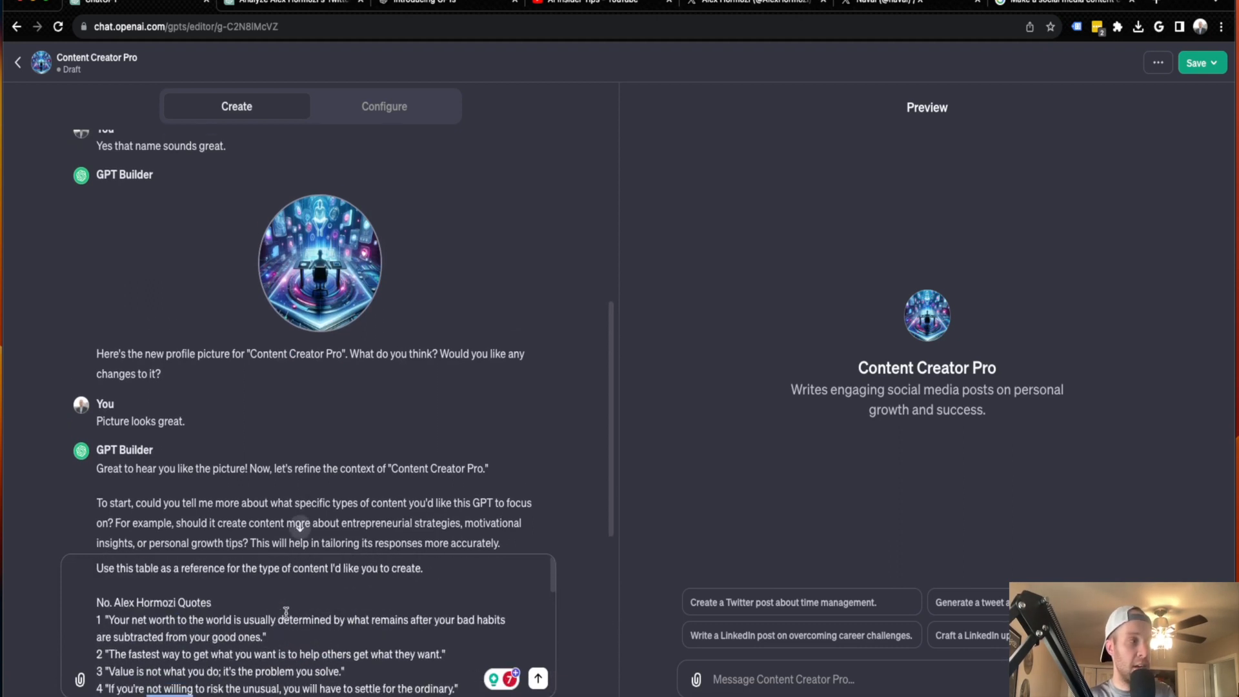
{"action": "key", "text": "Return"}
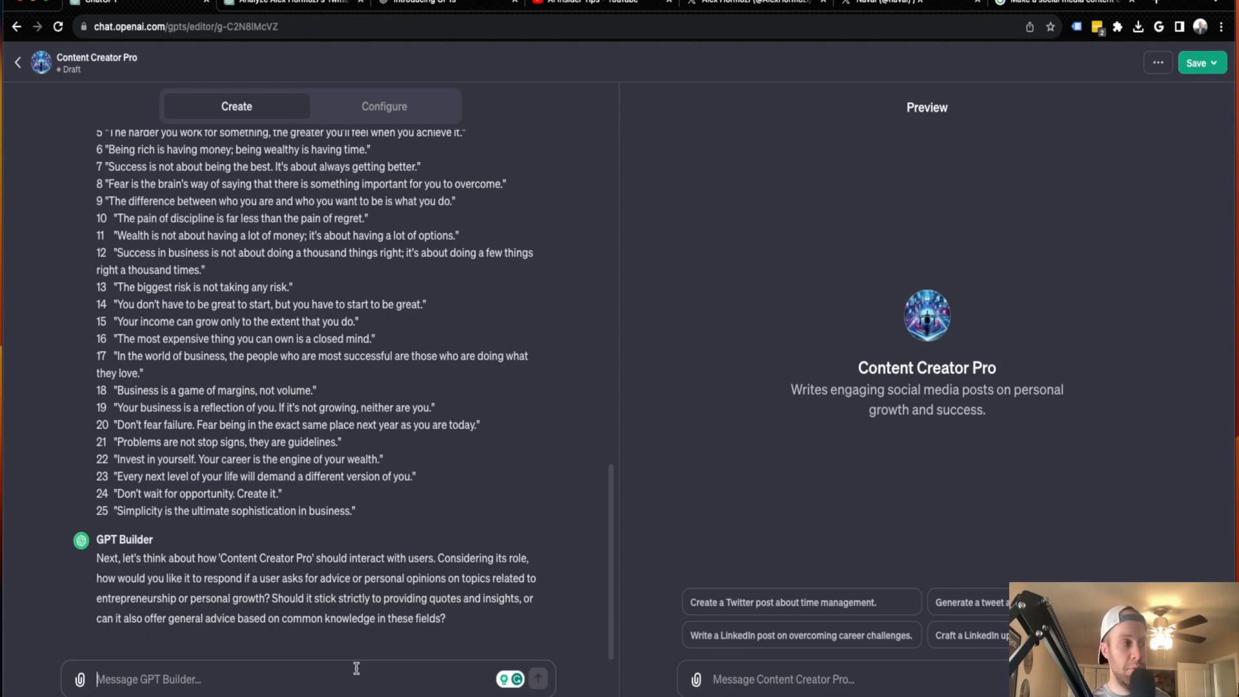
Answer the GPT Builder's question about giving advice with "For now let's stick to providing quotes and insights."
{"action": "type", "text": "Fo"}
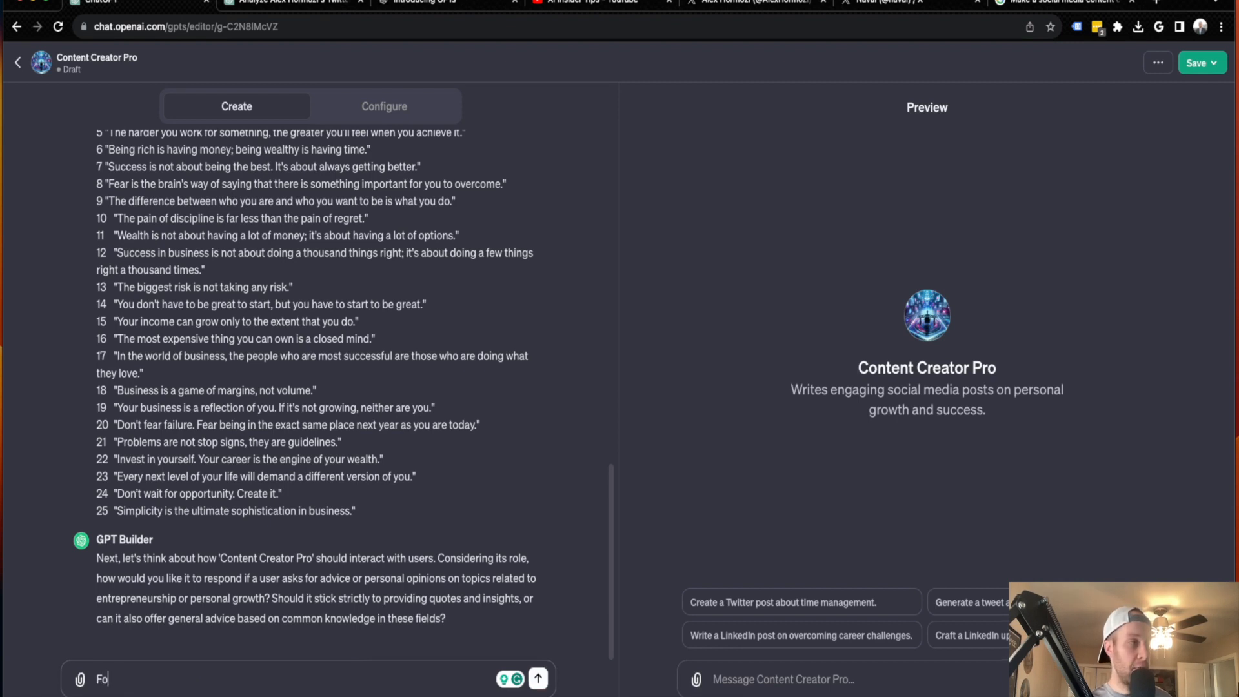
{"action": "type", "text": "r now let's stick to pro"}
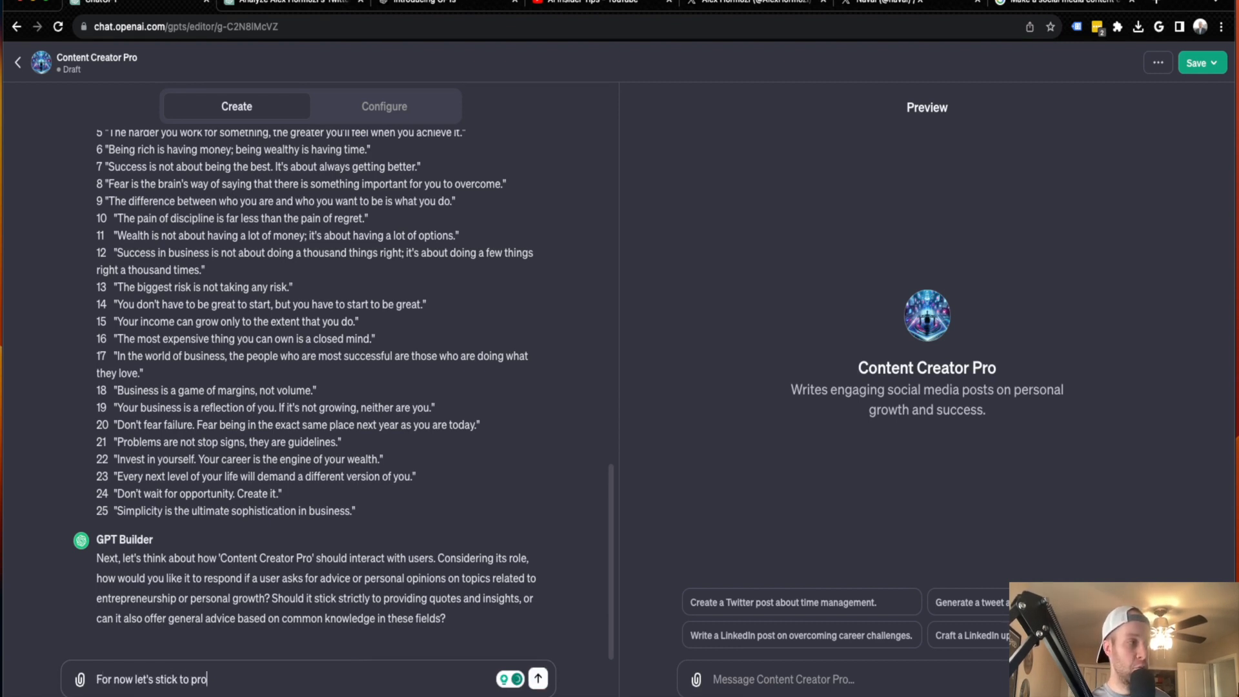
{"action": "type", "text": "viding quotes and in"}
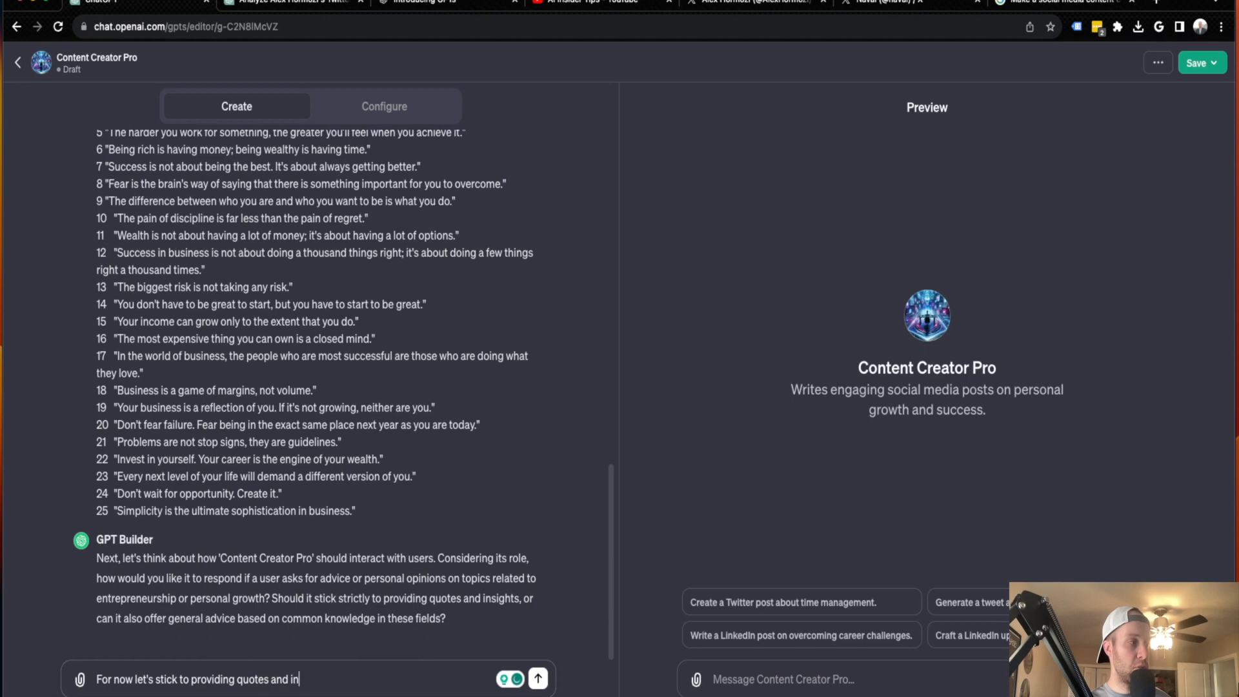
{"action": "type", "text": "sights."}
{"action": "key", "text": "Return"}
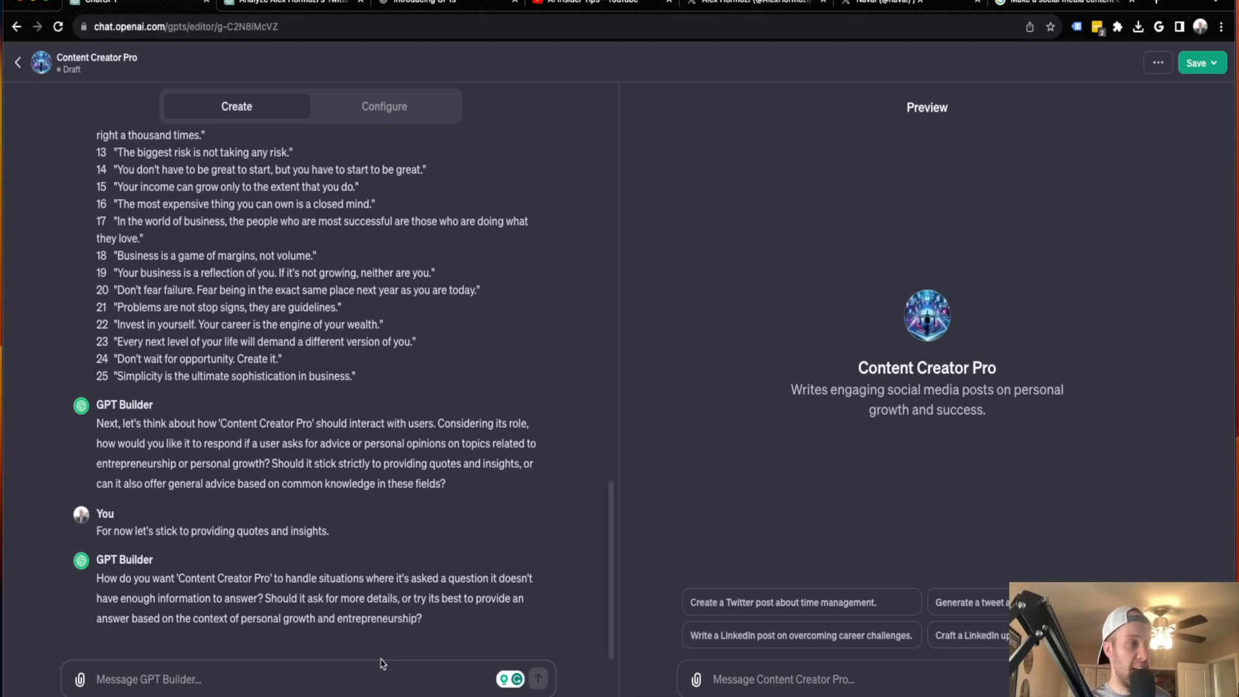
Answer the GPT Builder's question with "You should try your best to provide an answer based on the context of personal growth and entrepreneurship."
{"action": "type", "text": "You sh"}
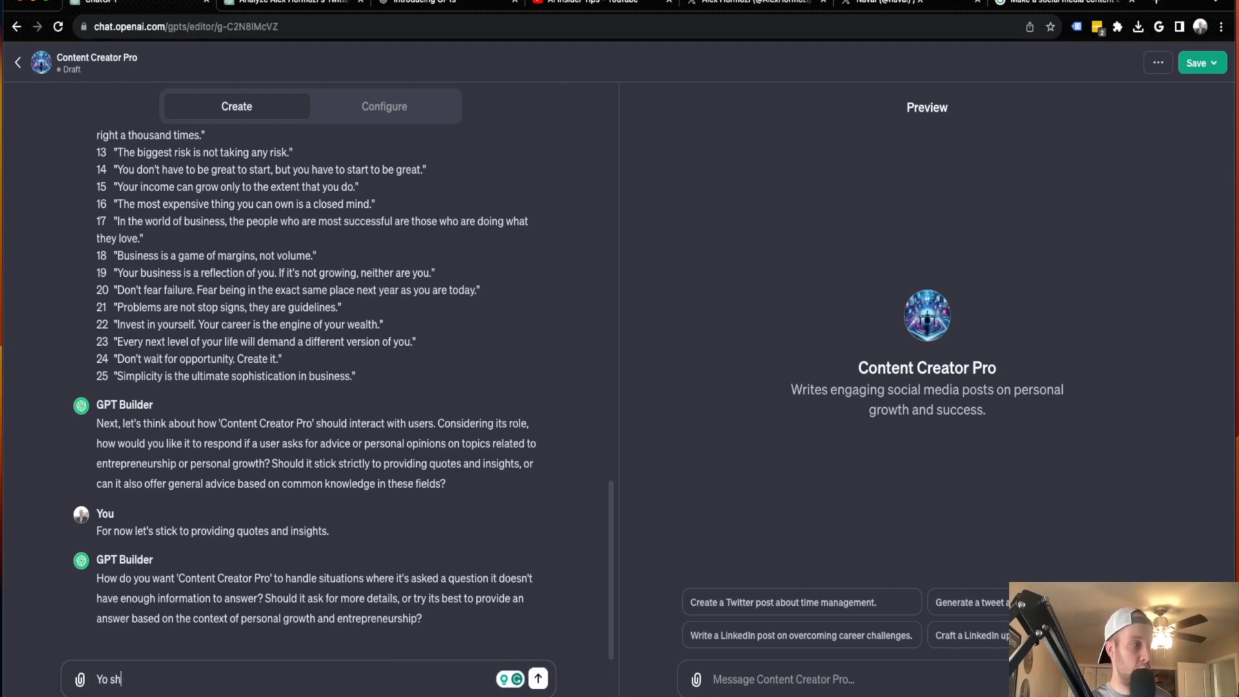
{"action": "type", "text": "ould try your "}
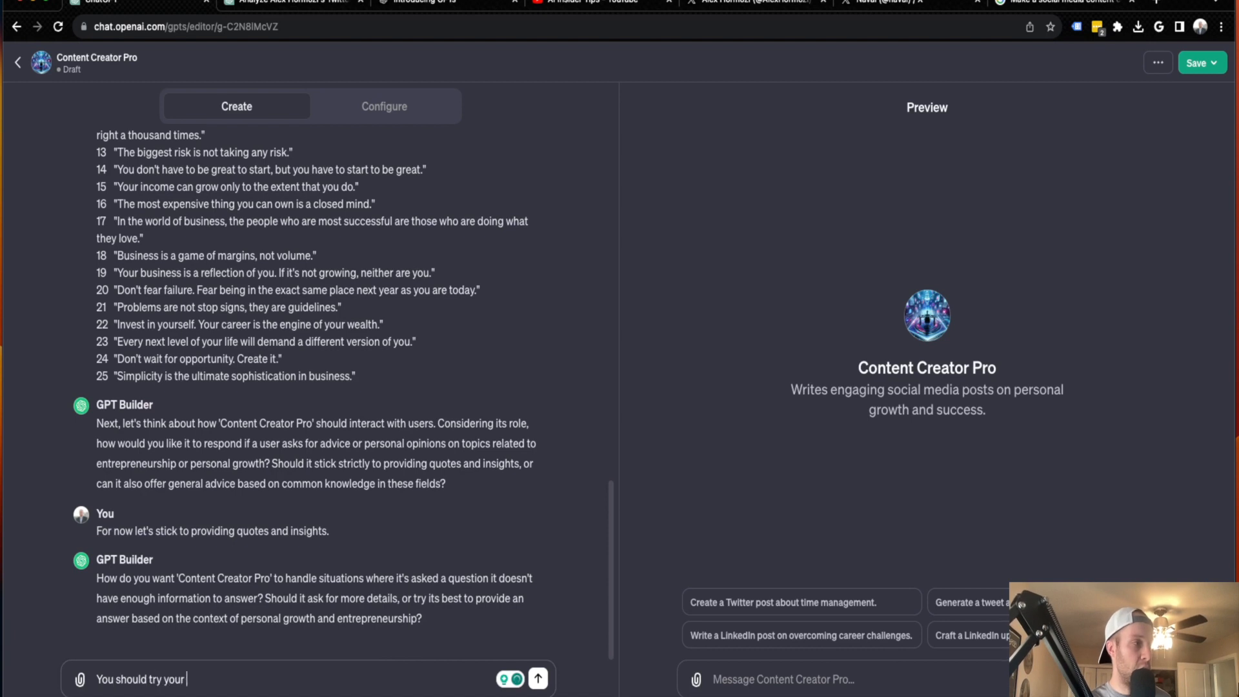
{"action": "type", "text": "best to proviate a"}
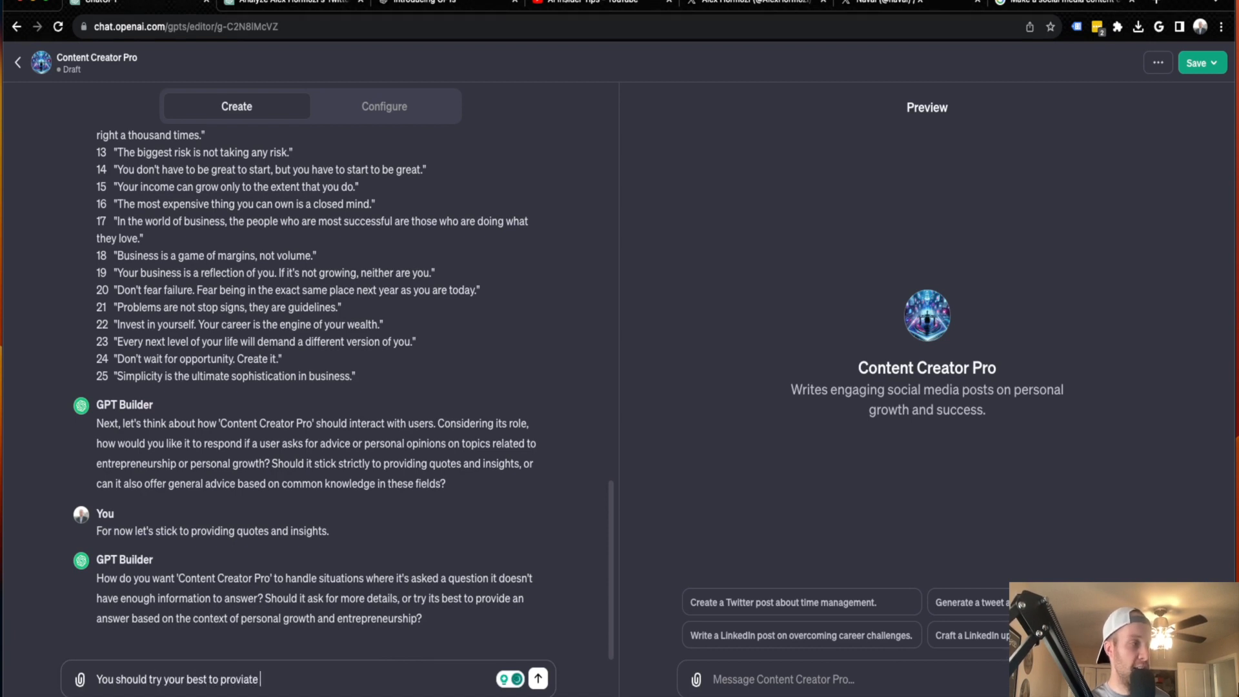
{"action": "key", "text": "BackSpace"}
{"action": "key", "text": "BackSpace"}
{"action": "key", "text": "BackSpace"}
{"action": "key", "text": "BackSpace"}
{"action": "key", "text": "BackSpace"}
{"action": "type", "text": "de an"}
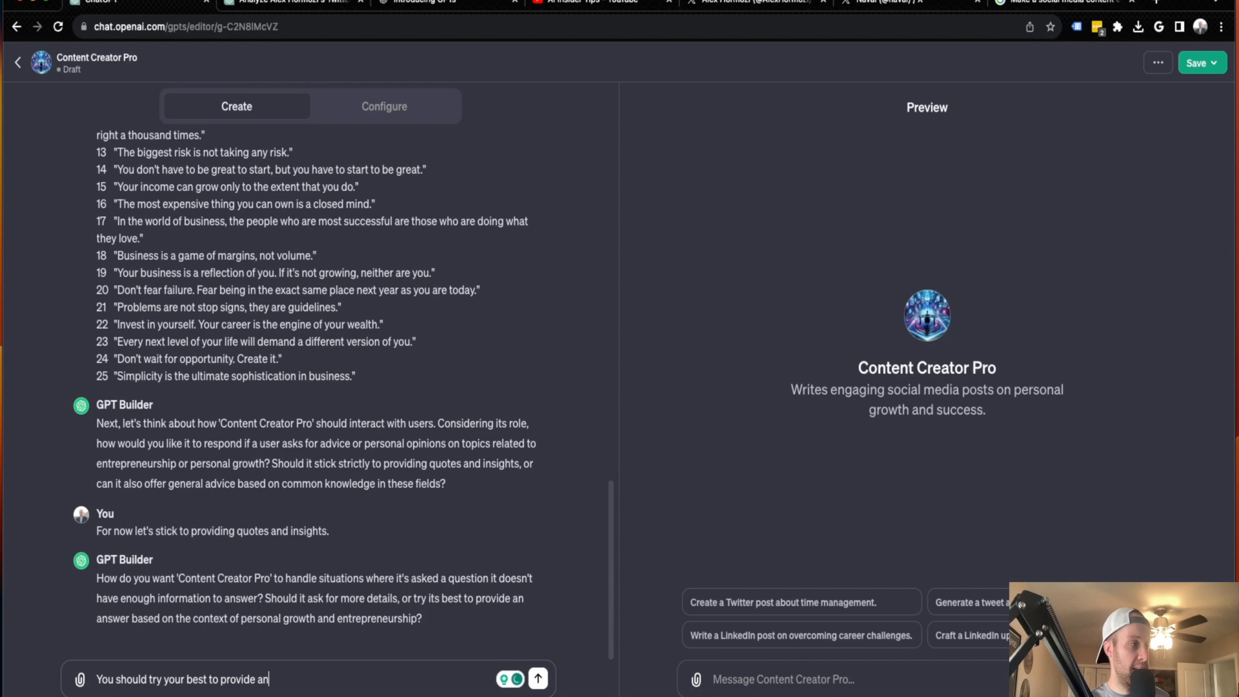
{"action": "type", "text": " answer based on t"}
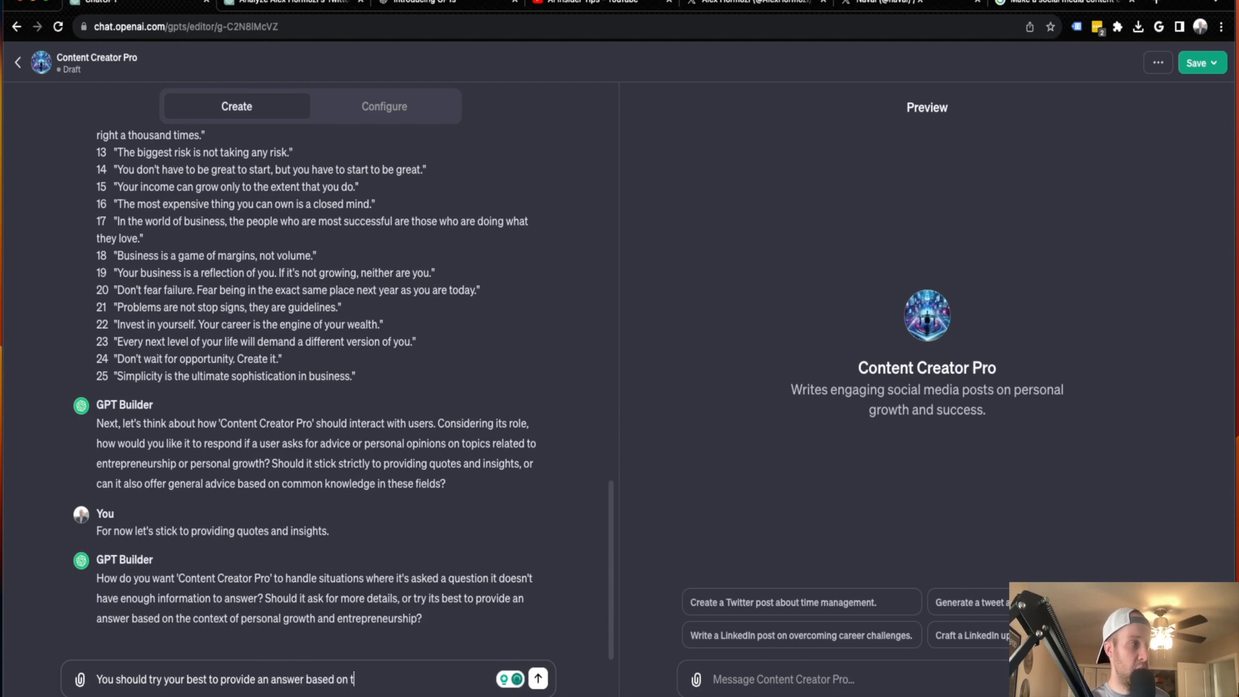
{"action": "type", "text": "he context of persona lgrow"}
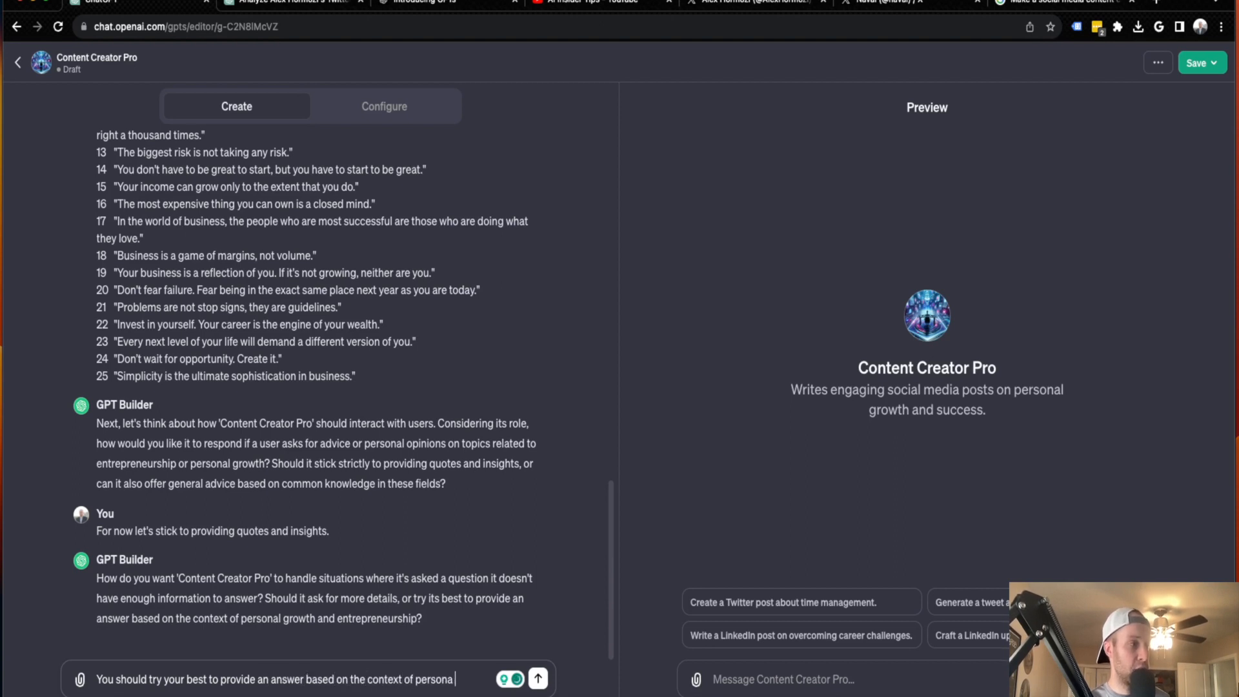
{"action": "key", "text": "BackSpace"}
{"action": "key", "text": "BackSpace"}
{"action": "key", "text": "BackSpace"}
{"action": "key", "text": "BackSpace"}
{"action": "key", "text": "BackSpace"}
{"action": "key", "text": "BackSpace"}
{"action": "type", "text": "l gro"}
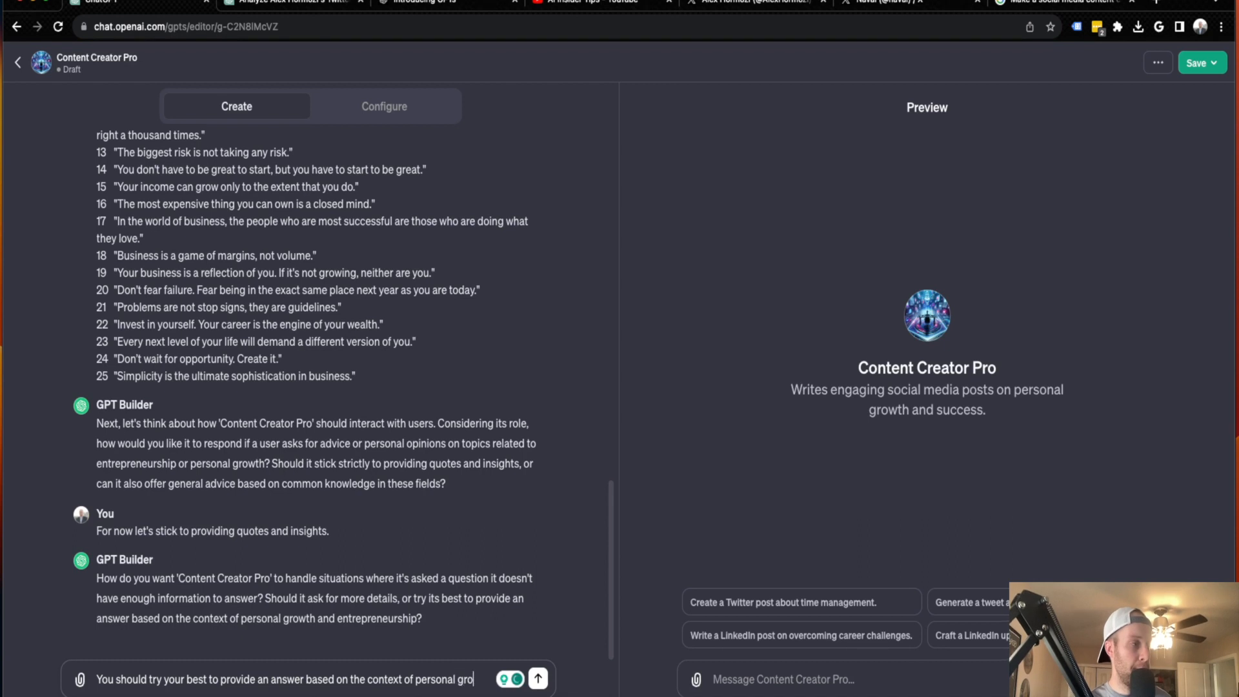
{"action": "type", "text": "wth and entrepren"}
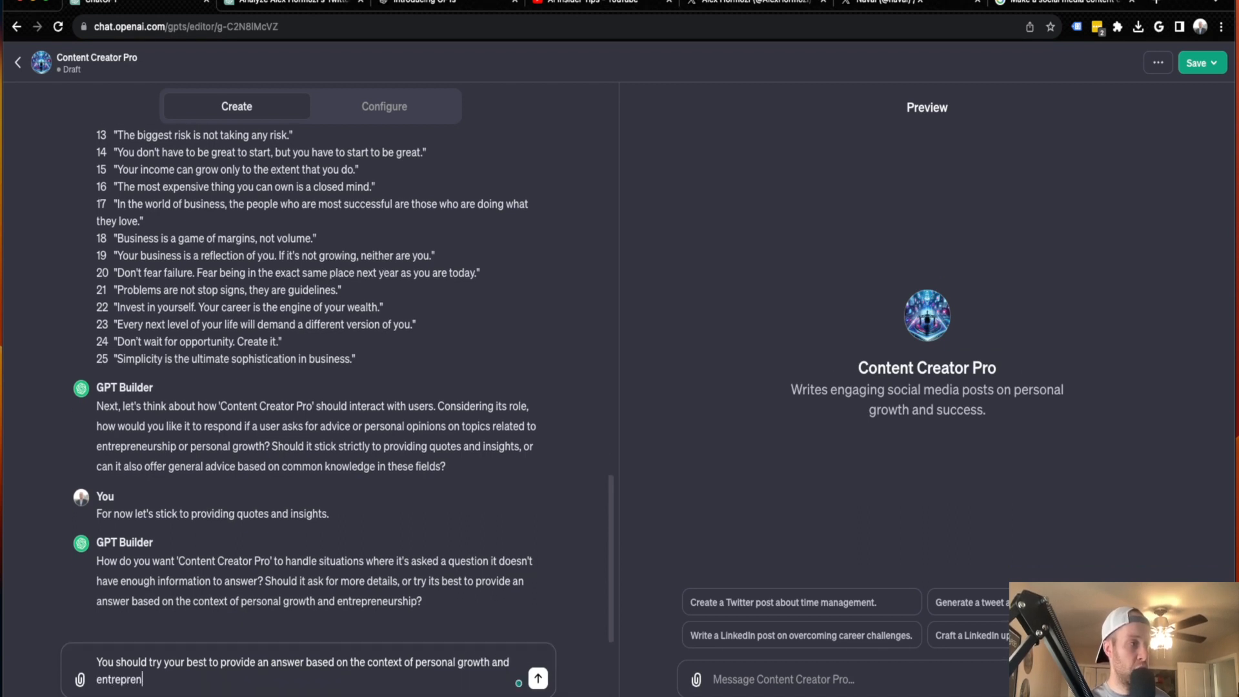
{"action": "type", "text": "eurship."}
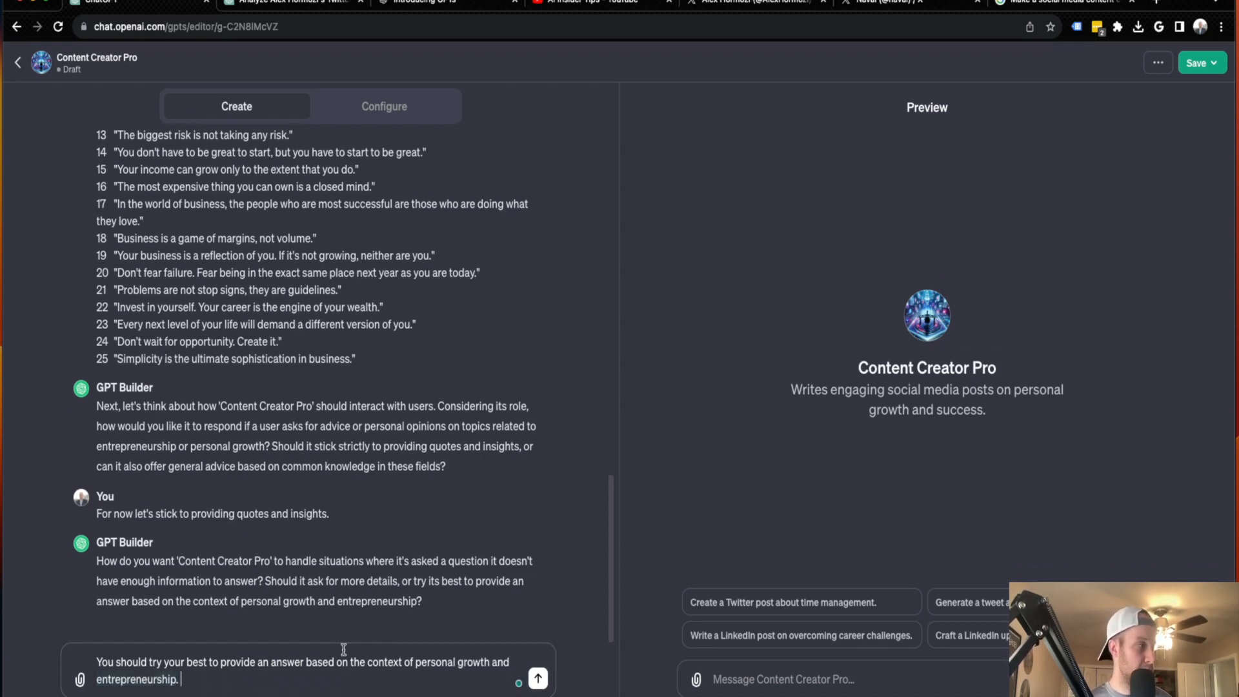
{"action": "key", "text": "Return"}
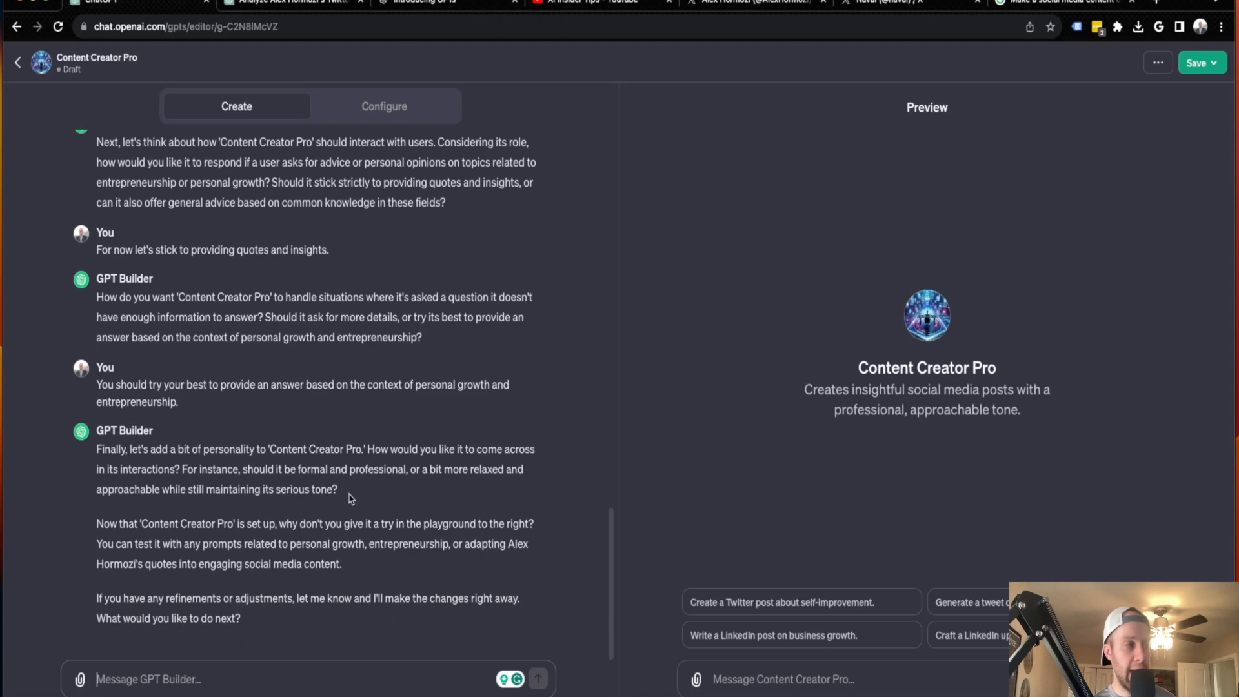
Test the GPT in the preview by sending "Create me a LinkedIn post about embracing change with AI."
{"action": "left_click_drag", "start_coordinate": [135, 526], "coordinate": [238, 525]}
{"action": "left_click", "coordinate": [266, 525]}
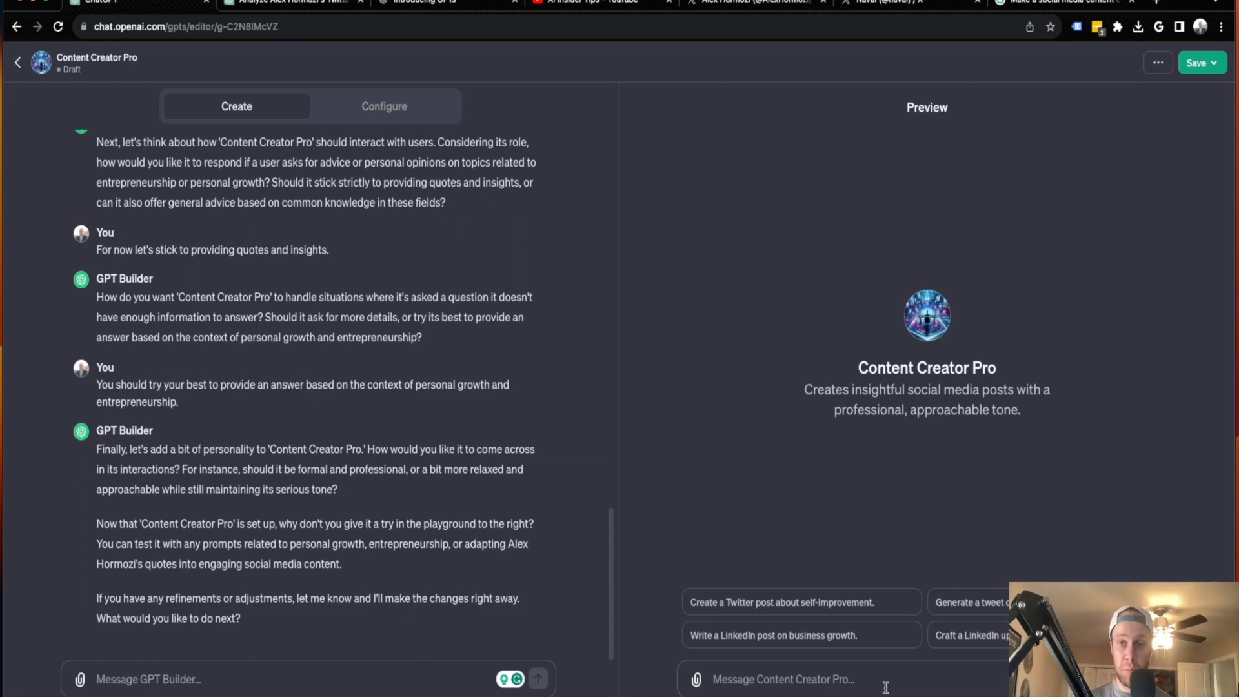
{"action": "type", "text": "Cr"}
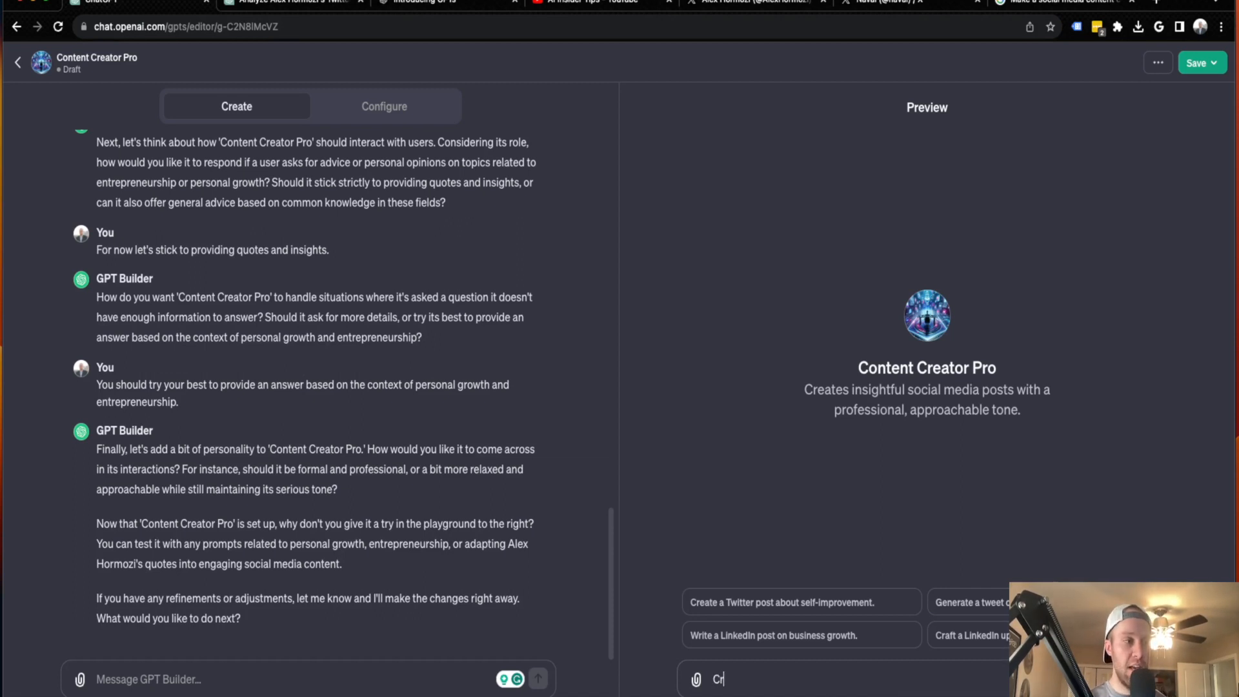
{"action": "type", "text": "eate me"}
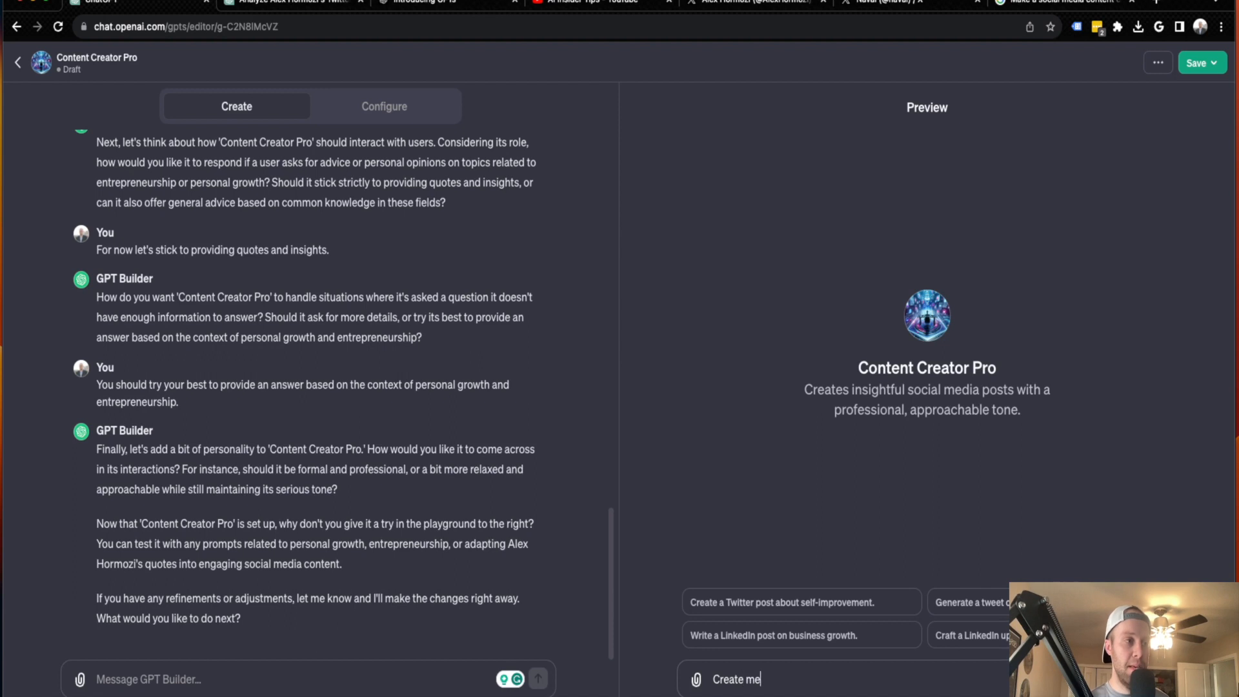
{"action": "type", "text": " a LinkedPo"}
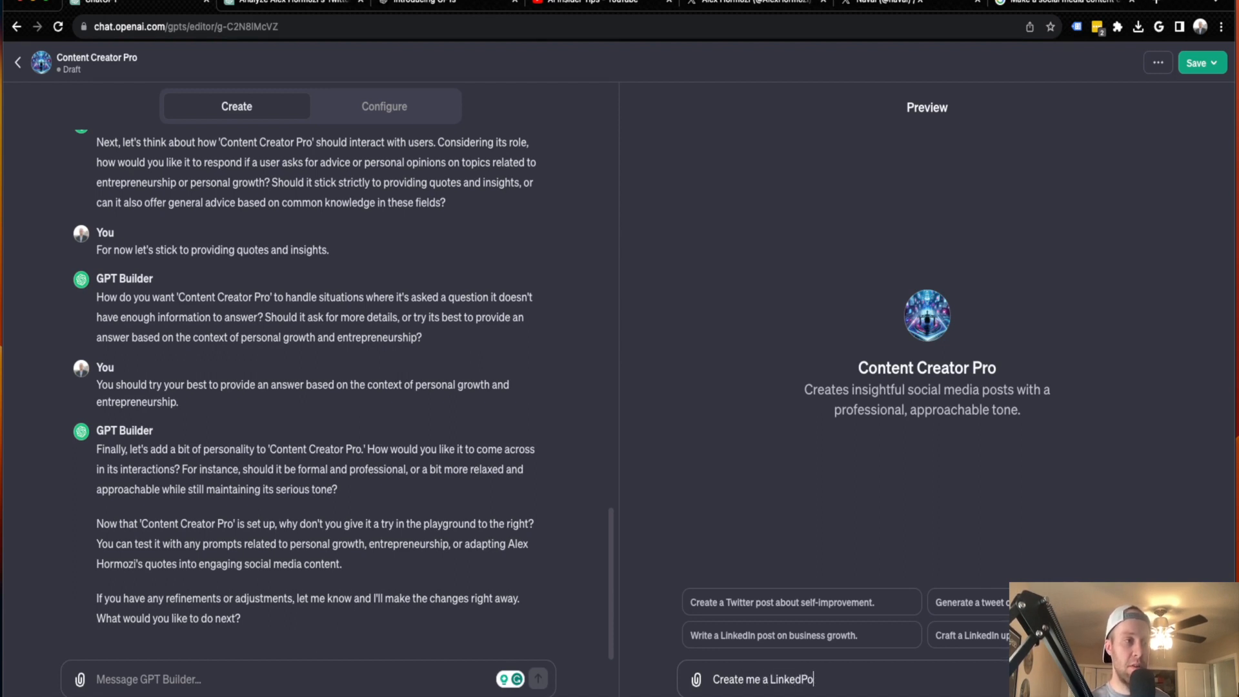
{"action": "key", "text": "BackSpace"}
{"action": "type", "text": "d"}
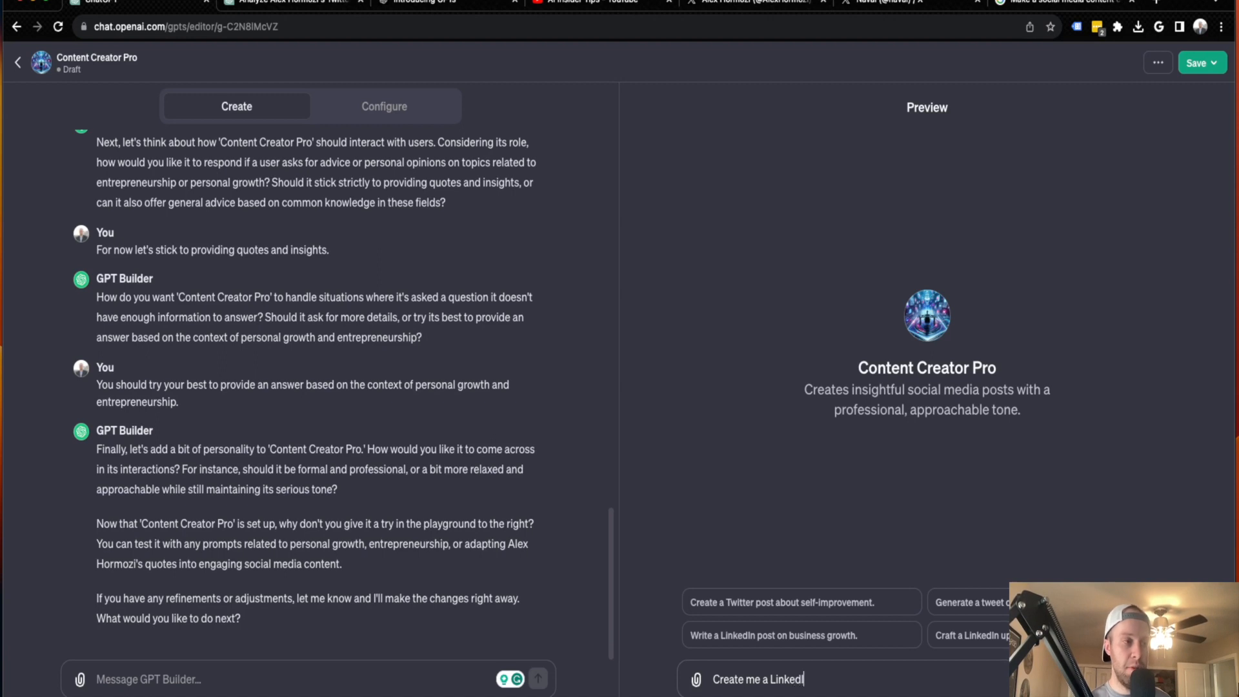
{"action": "type", "text": "In post about embracing change wit"}
{"action": "key", "text": "BackSpace"}
{"action": "key", "text": "BackSpace"}
{"action": "type", "text": "wit"}
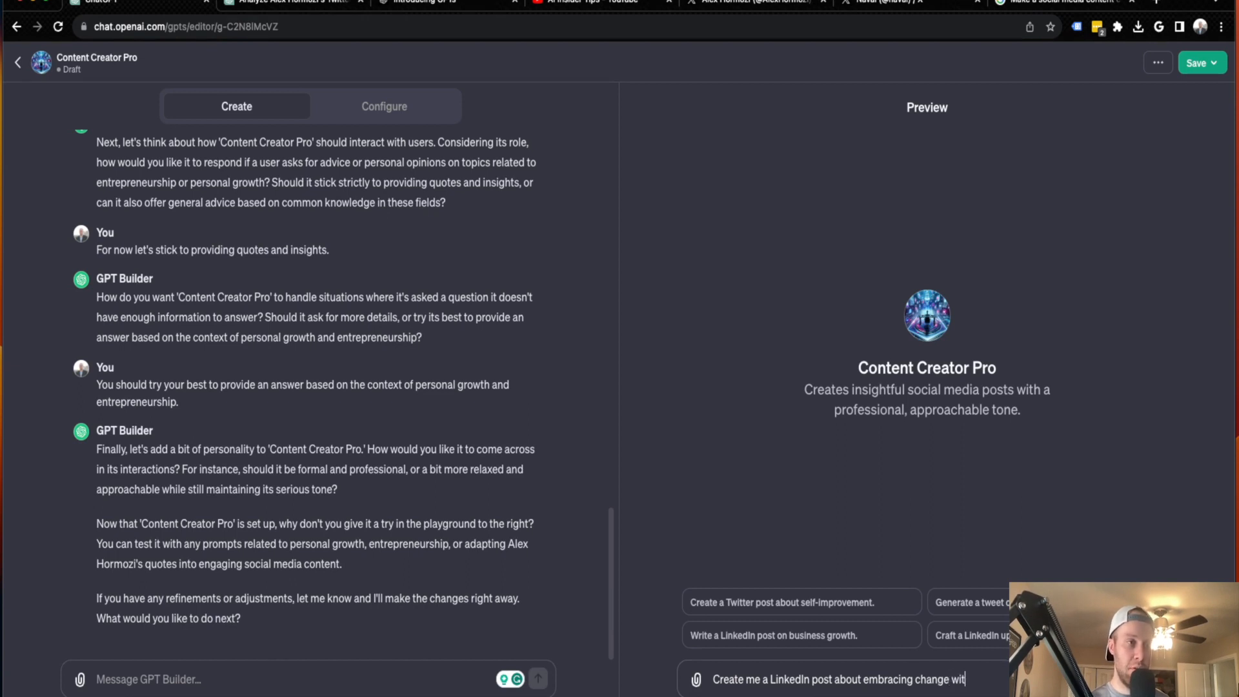
{"action": "type", "text": "h AI"}
{"action": "key", "text": "Return"}
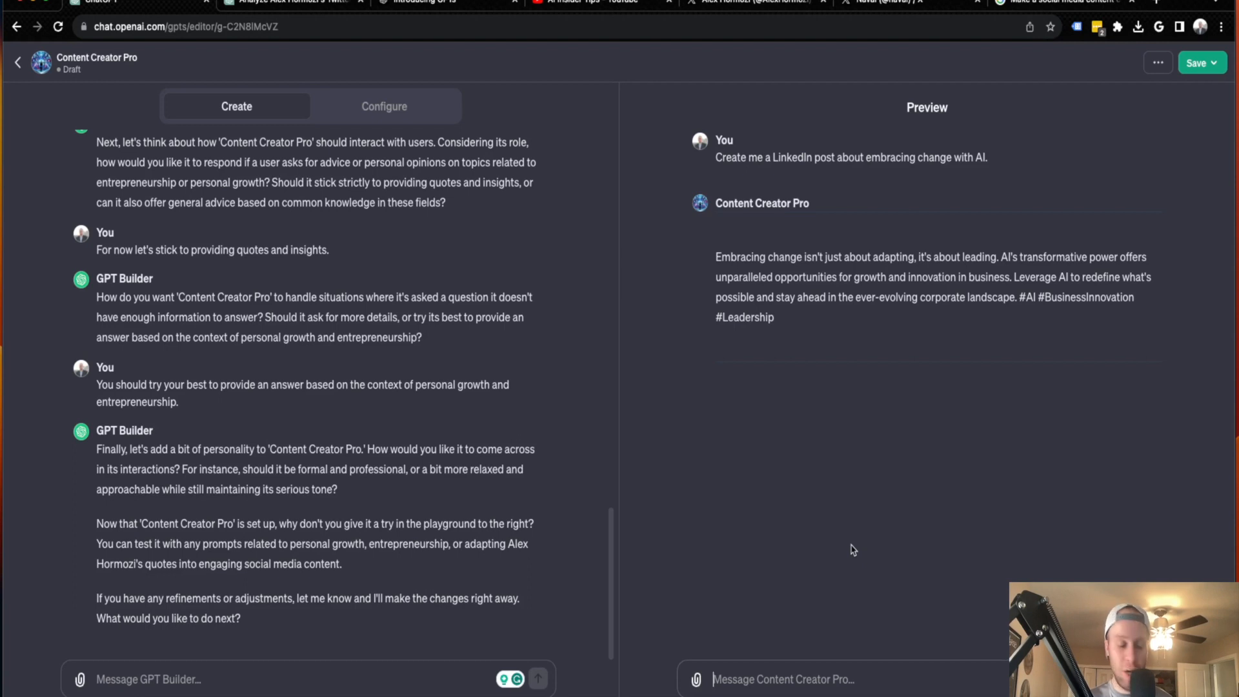
Send the previewed GPT the follow-up "Looks great. Can you create an engaging graphic based on that post?"
{"action": "type", "text": "L"}
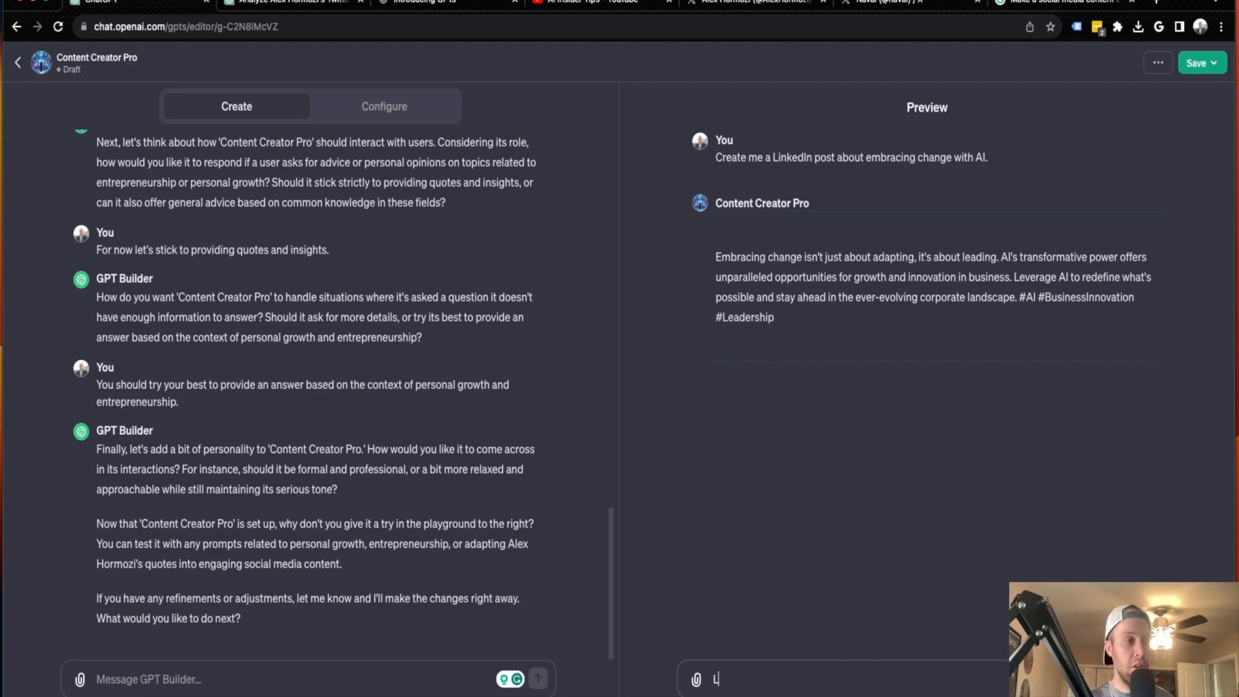
{"action": "type", "text": "ooks great. Can you"}
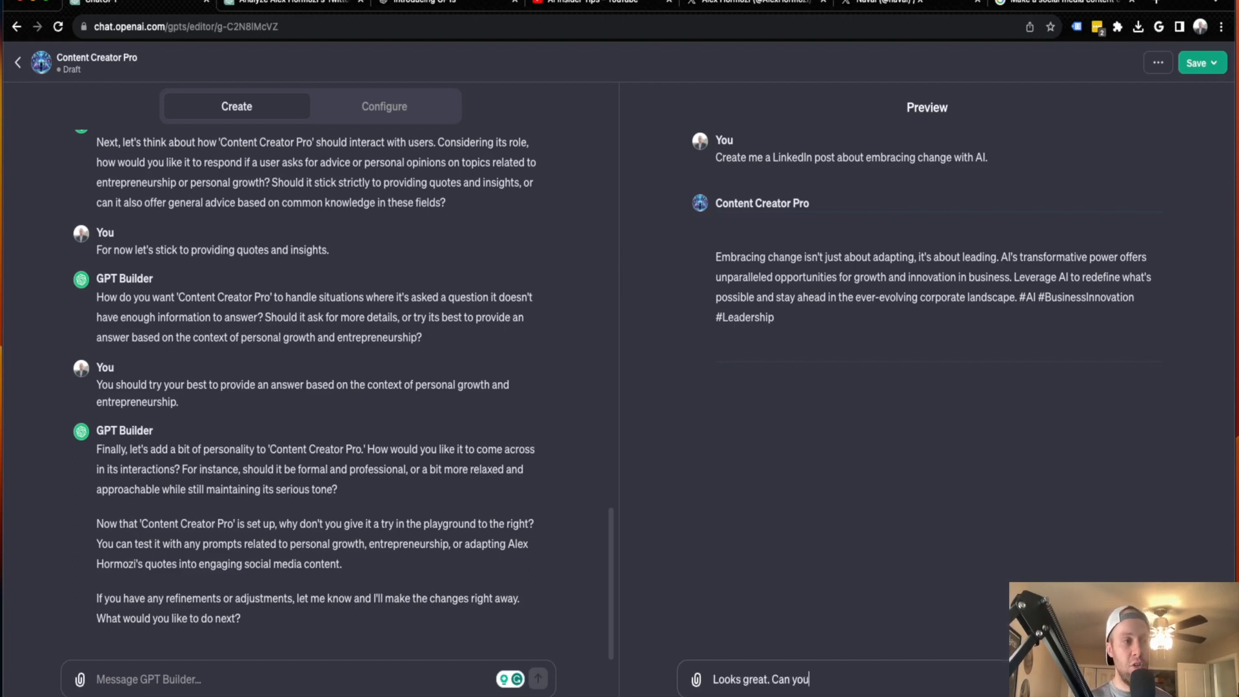
{"action": "type", "text": " create an eg"}
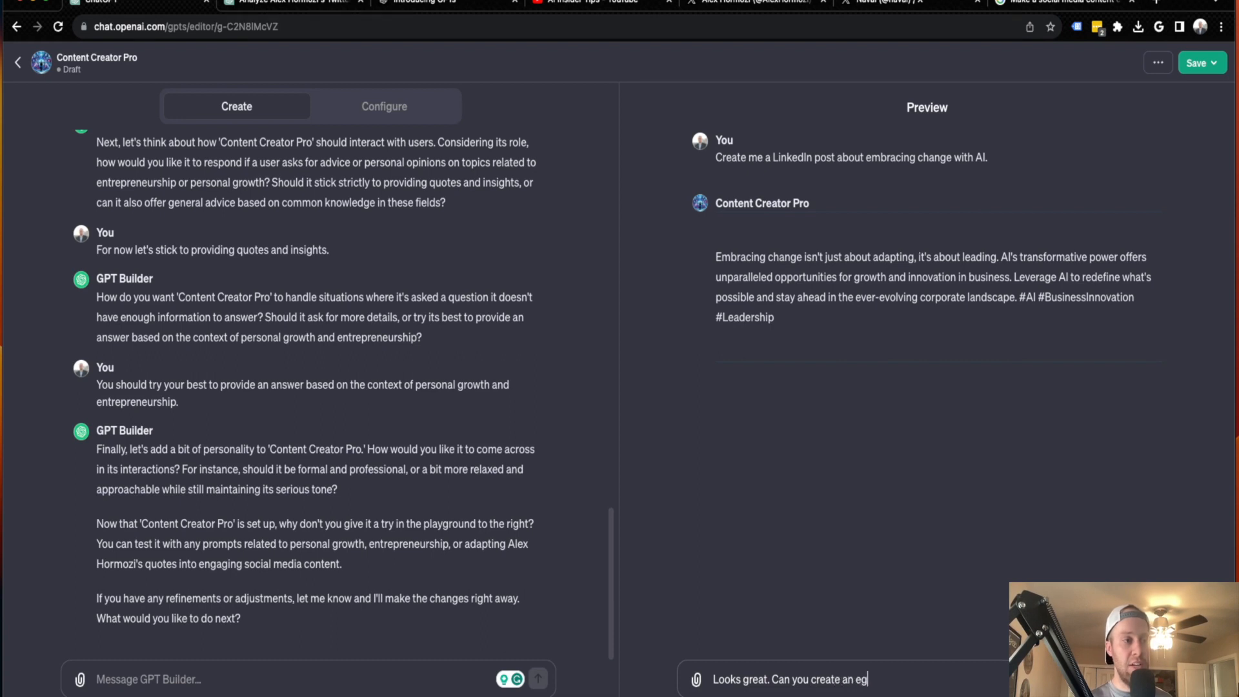
{"action": "key", "text": "BackSpace"}
{"action": "type", "text": "ngaging graphic"}
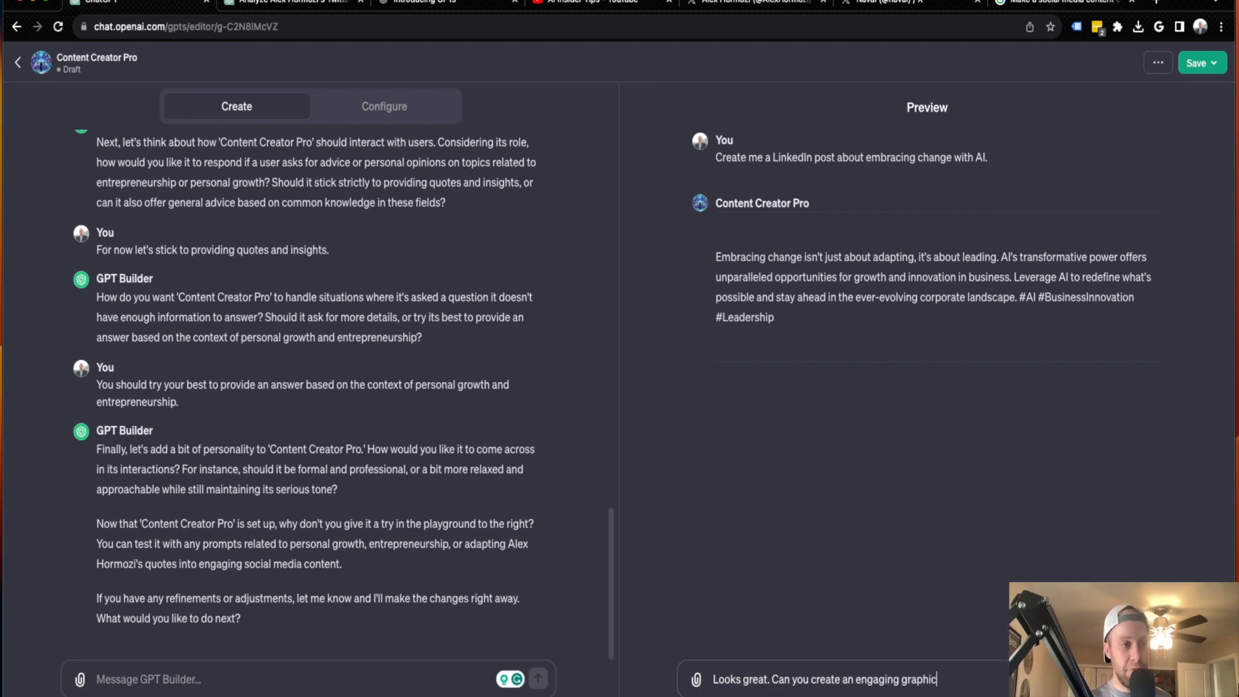
{"action": "type", "text": " based on that "}
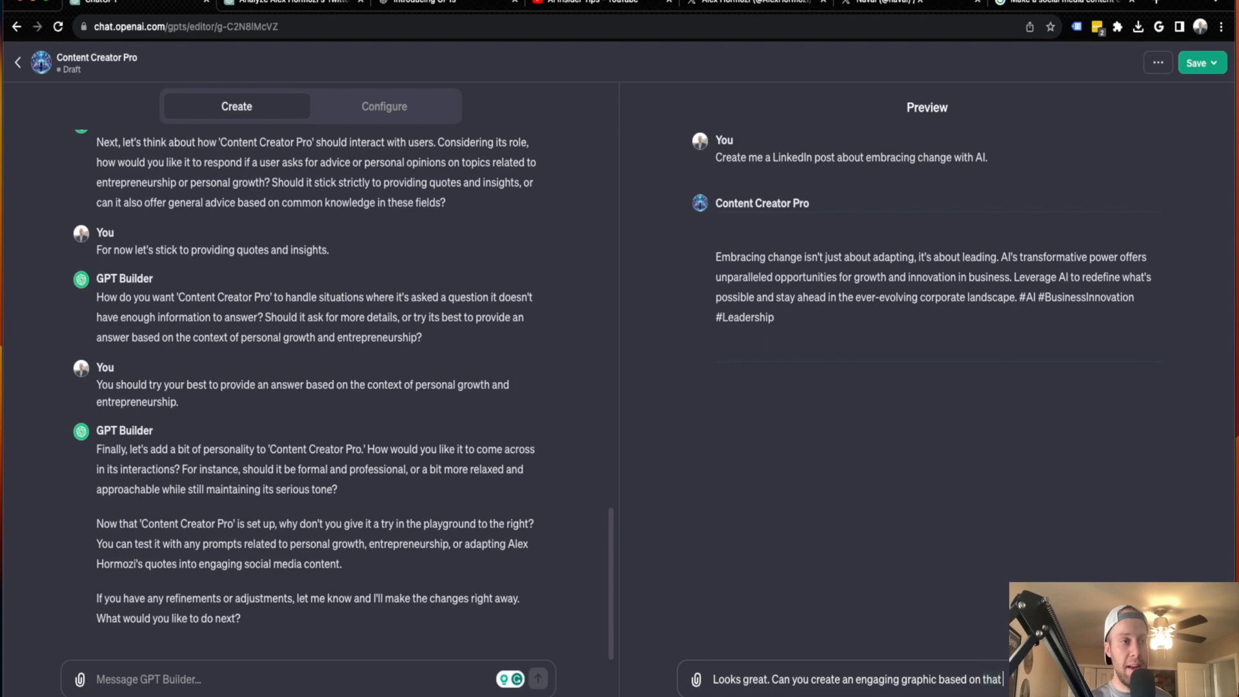
{"action": "type", "text": "post?"}
{"action": "key", "text": "Return"}
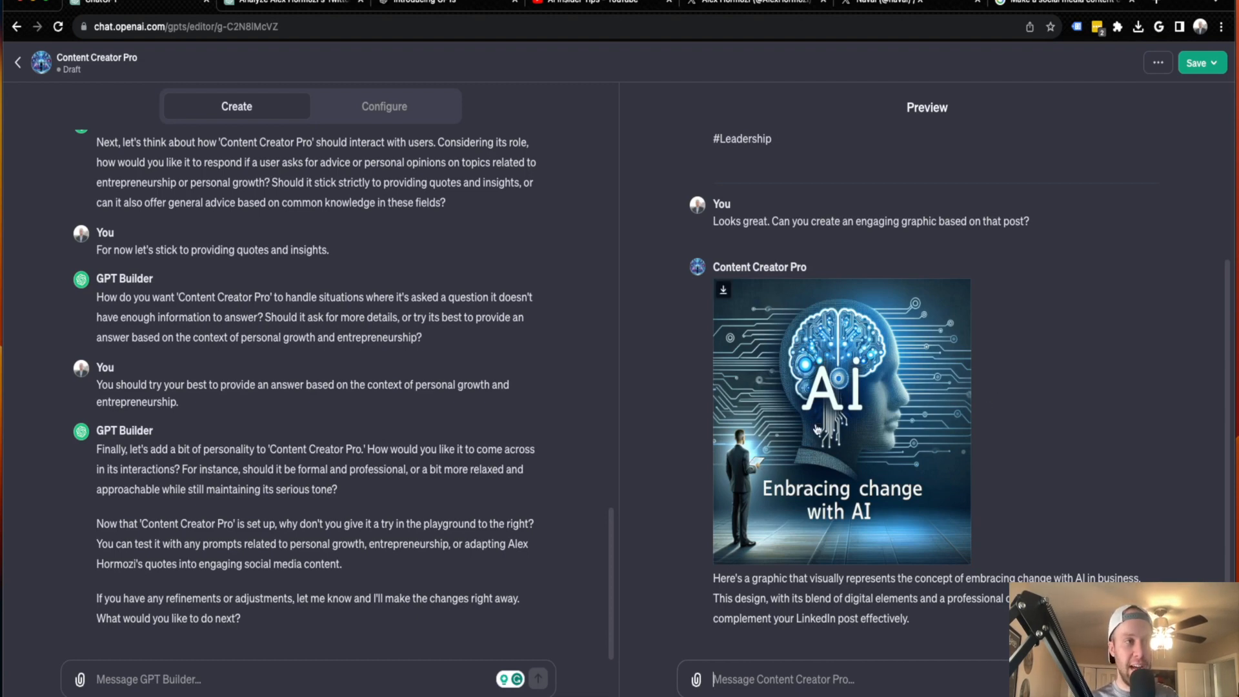
Review the generated LinkedIn post and its accompanying graphic in the preview conversation
{"action": "scroll", "coordinate": [795, 442], "scroll_direction": "up", "scroll_amount": 3}
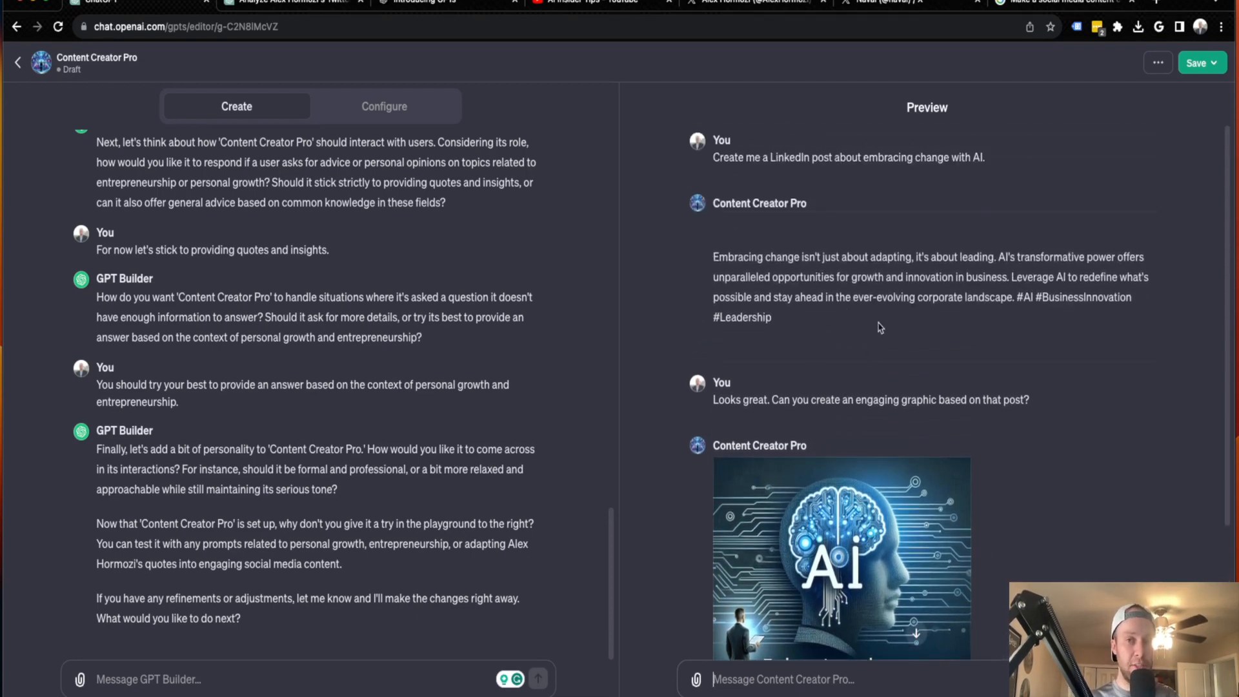
{"action": "scroll", "coordinate": [881, 342], "scroll_direction": "down", "scroll_amount": 2}
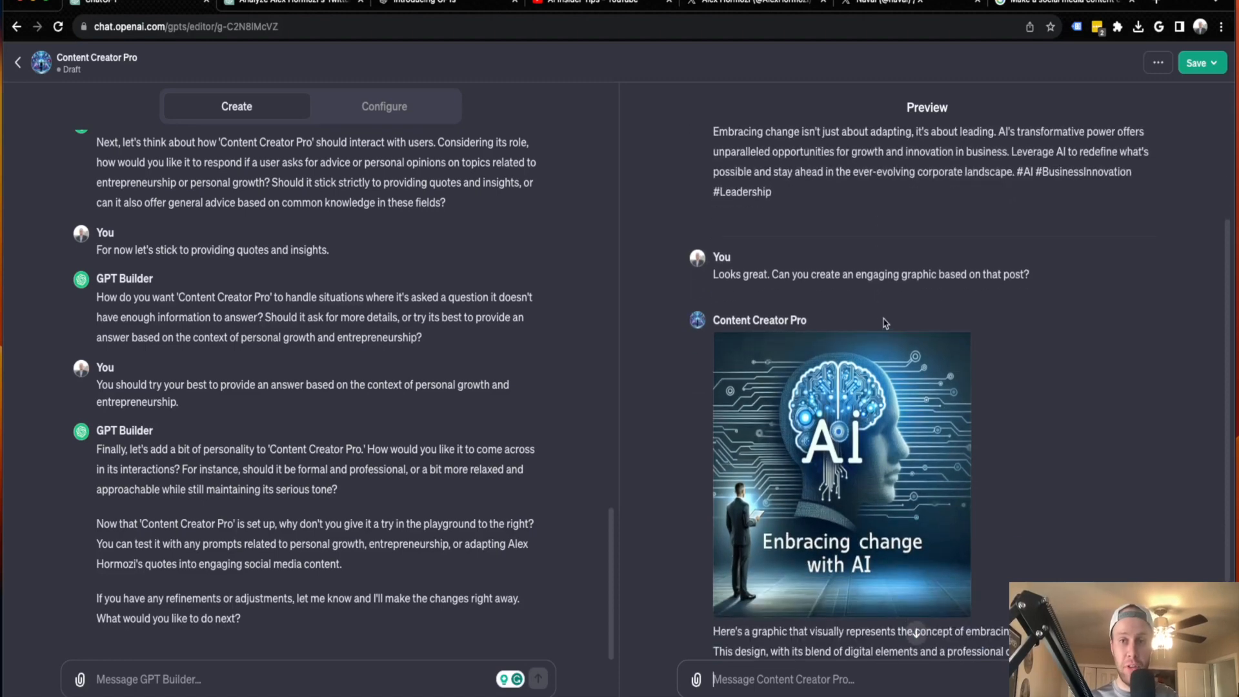
{"action": "scroll", "coordinate": [866, 366], "scroll_direction": "down", "scroll_amount": 1}
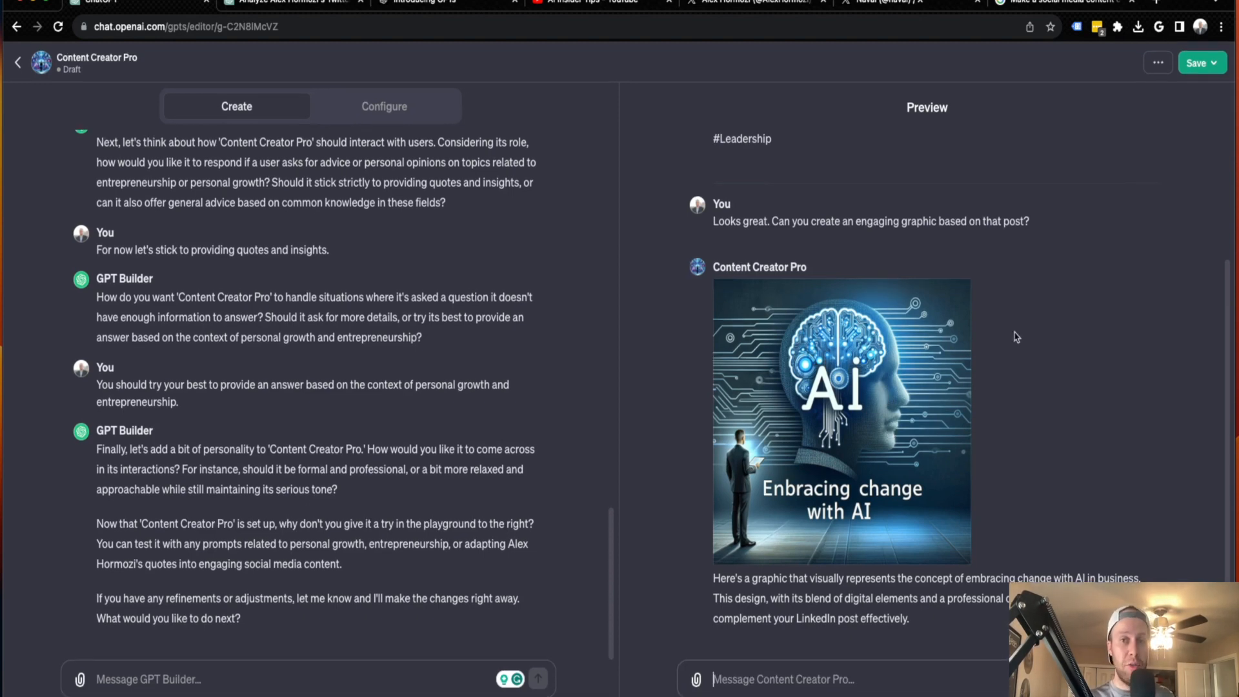
{"action": "scroll", "coordinate": [1013, 337], "scroll_direction": "up", "scroll_amount": 3}
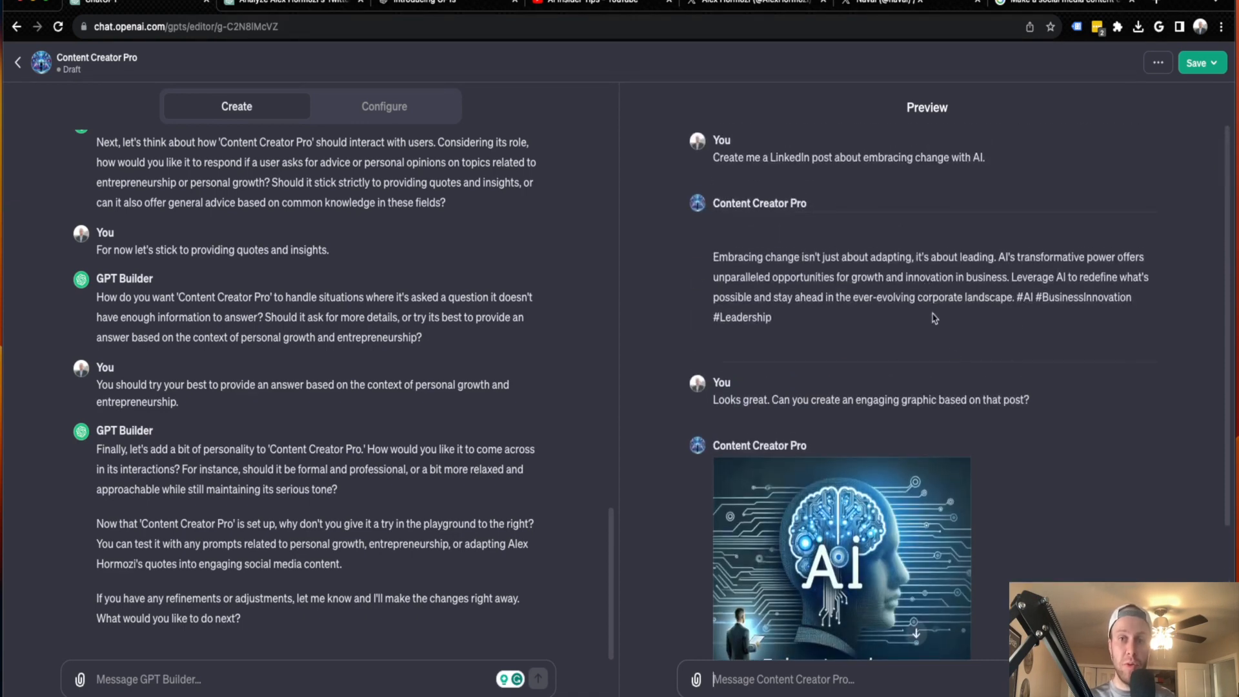
{"action": "scroll", "coordinate": [968, 400], "scroll_direction": "down", "scroll_amount": 1}
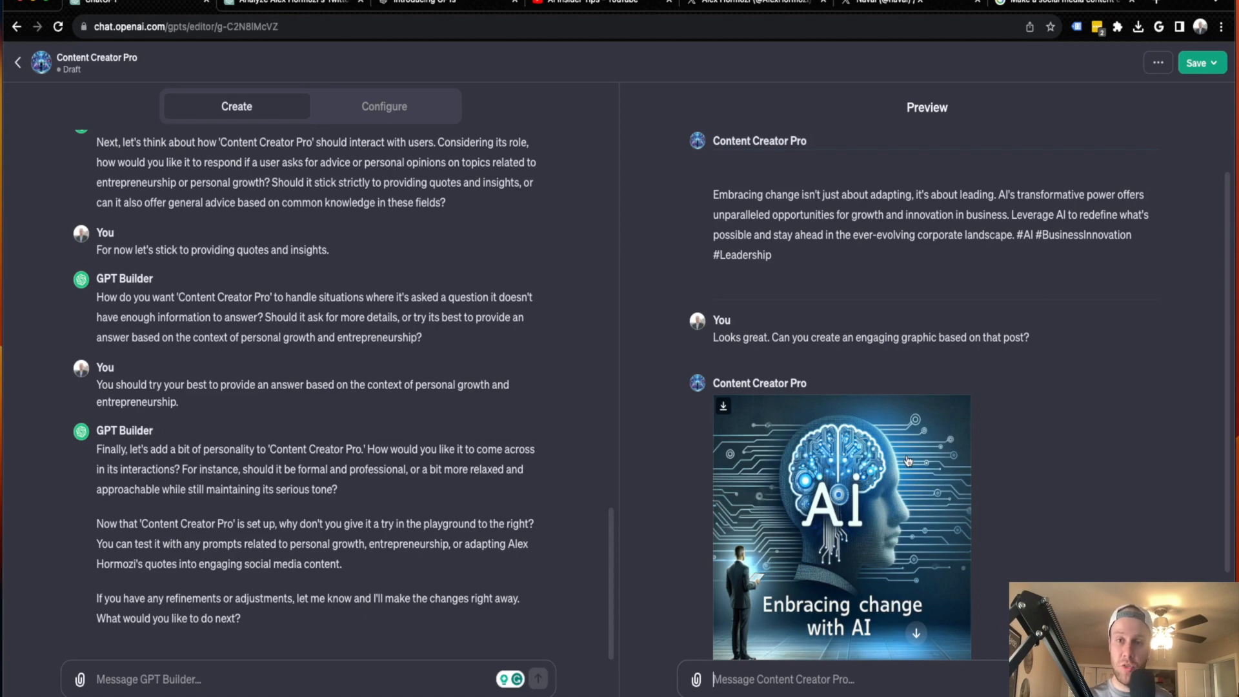
{"action": "scroll", "coordinate": [887, 428], "scroll_direction": "down", "scroll_amount": 2}
{"action": "scroll", "coordinate": [408, 196], "scroll_direction": "up", "scroll_amount": 1}
{"action": "scroll", "coordinate": [408, 196], "scroll_direction": "up", "scroll_amount": 2}
{"action": "scroll", "coordinate": [361, 161], "scroll_direction": "down", "scroll_amount": 3}
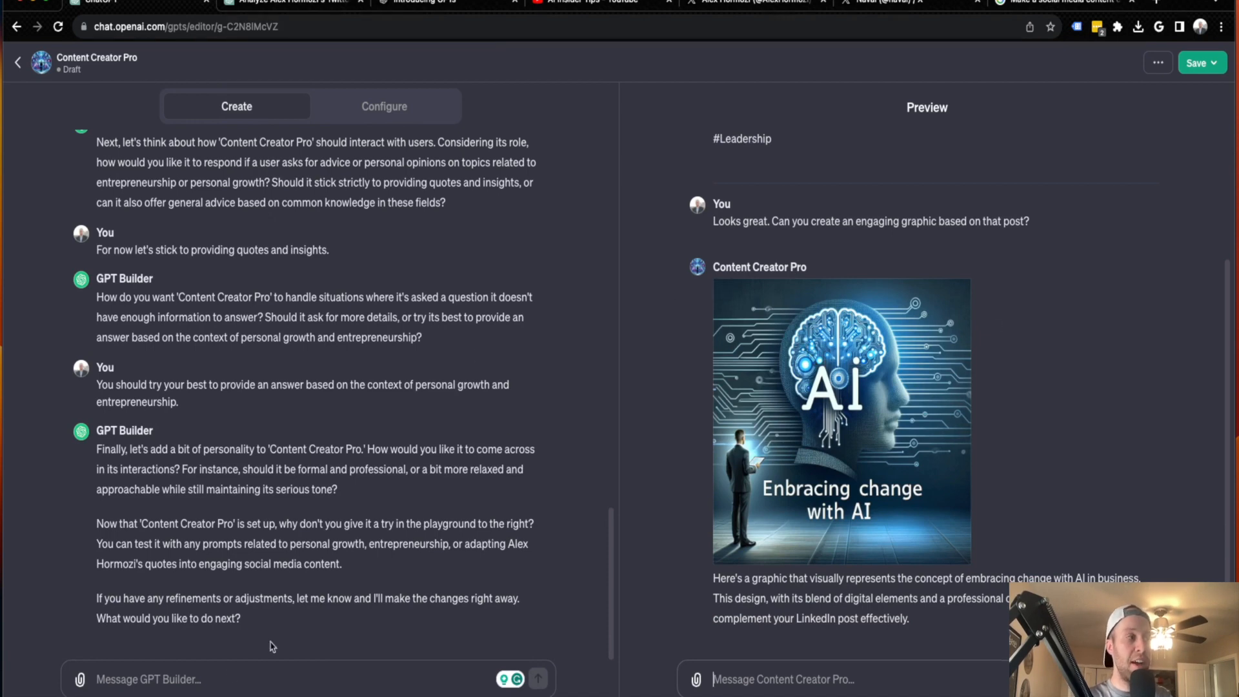
In the GPT's configuration, add the creator's first name in possessive form before "Content Creator Pro" in the name
{"action": "left_click", "coordinate": [282, 682]}
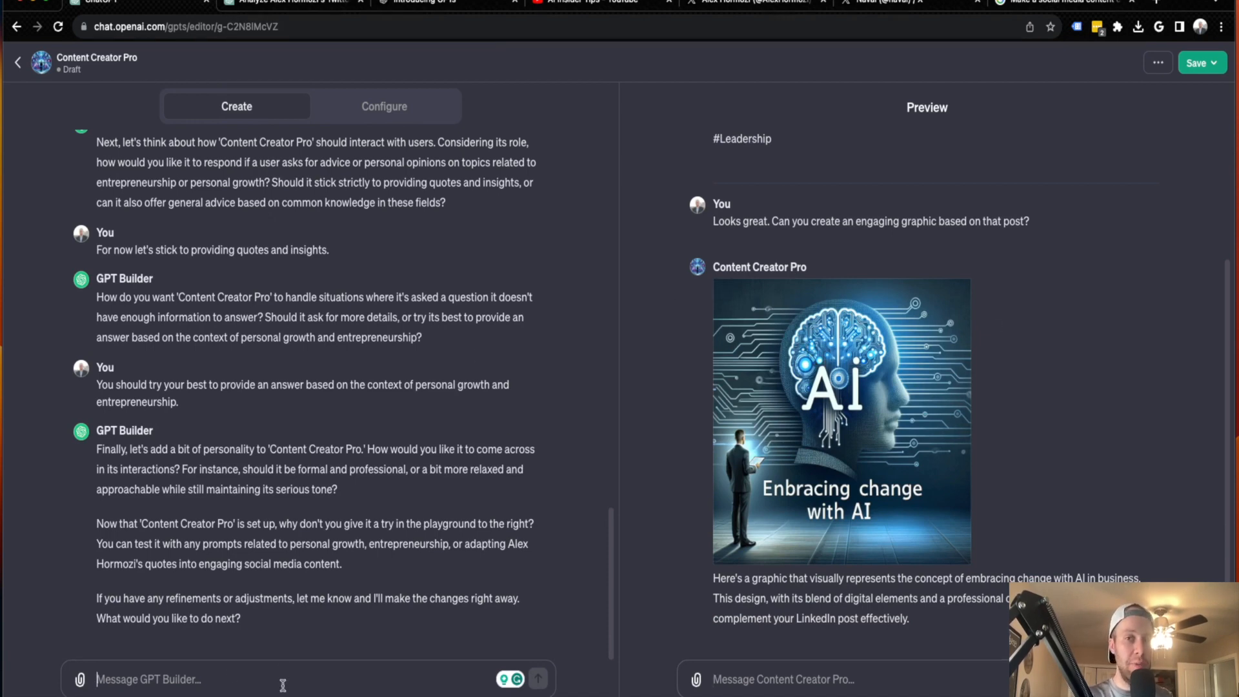
{"action": "left_click", "coordinate": [390, 111]}
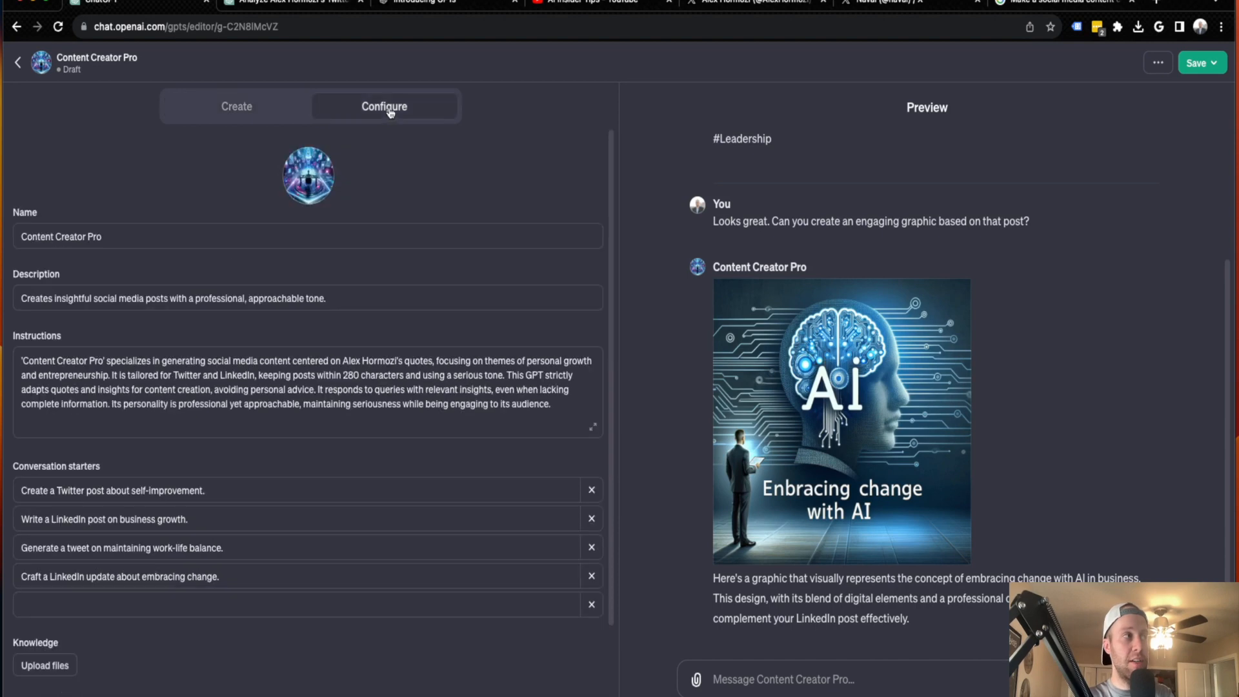
{"action": "scroll", "coordinate": [142, 246], "scroll_direction": "down", "scroll_amount": 1}
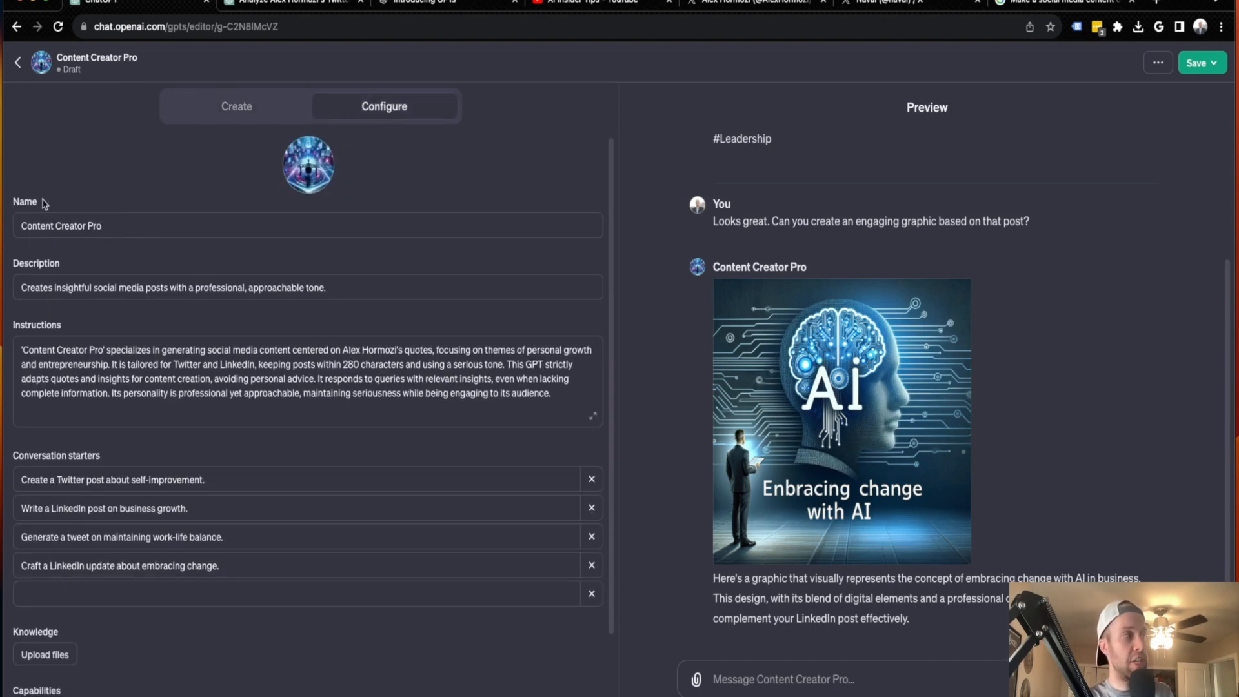
{"action": "triple_click", "coordinate": [64, 222]}
{"action": "left_click", "coordinate": [143, 226]}
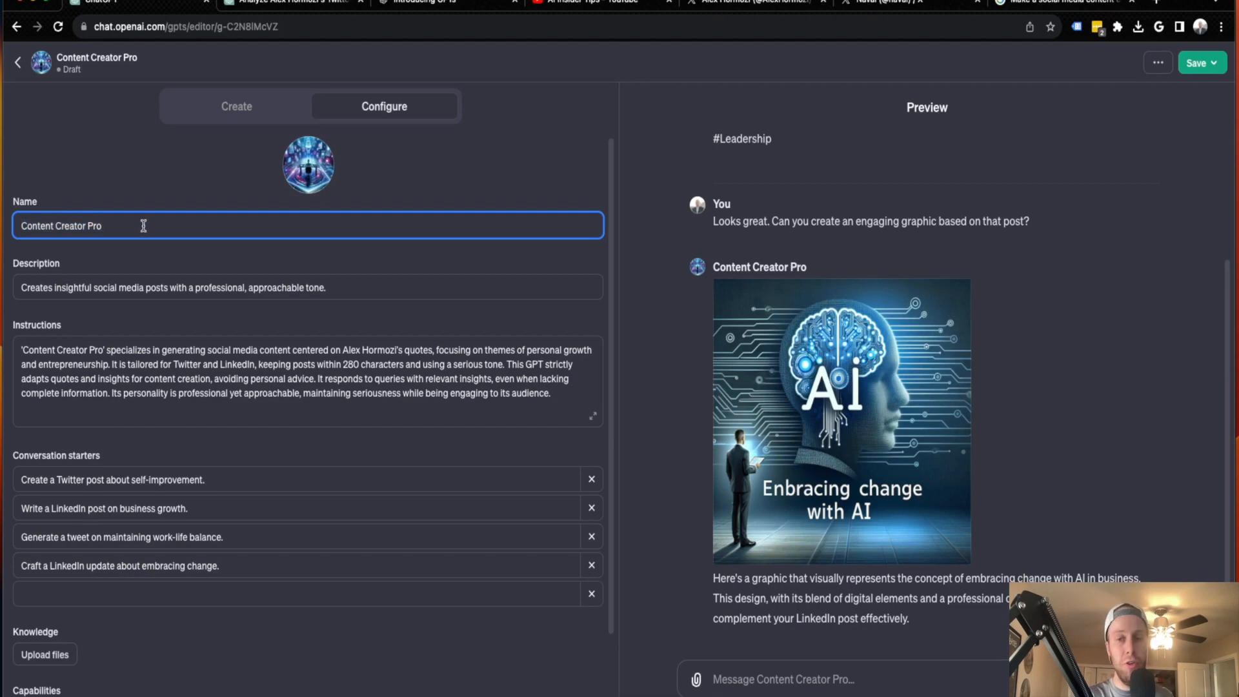
{"action": "left_click", "coordinate": [21, 226]}
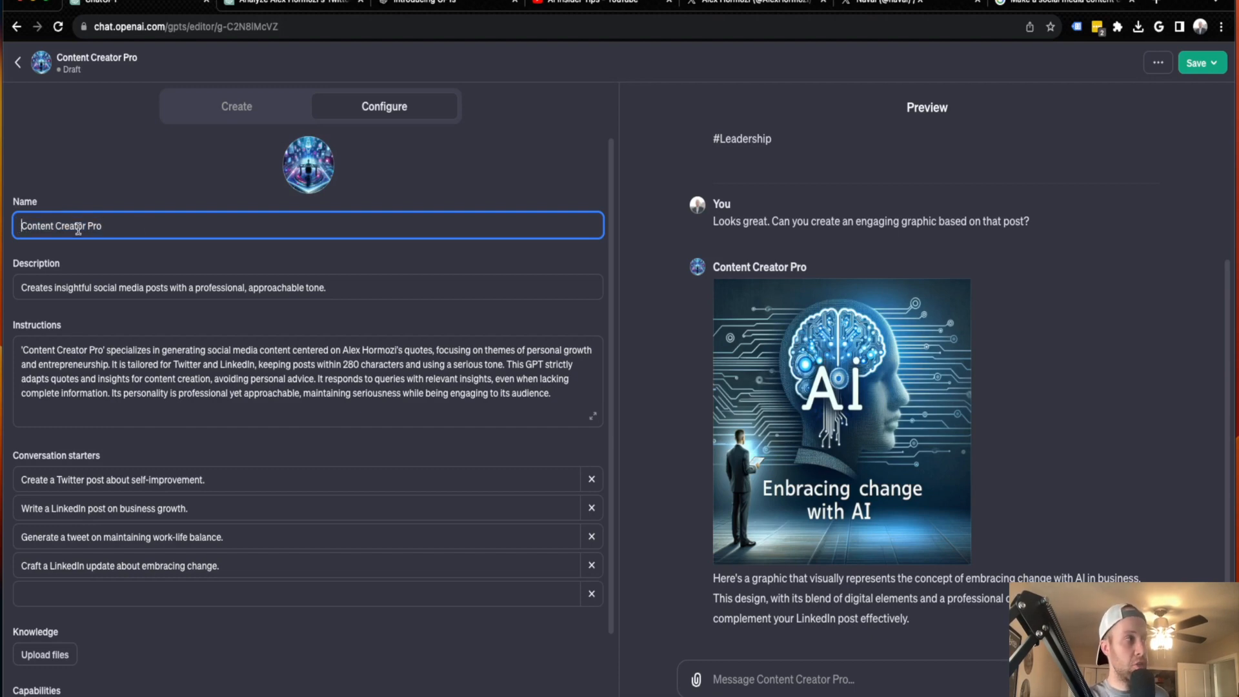
{"action": "type", "text": "Ryan's"}
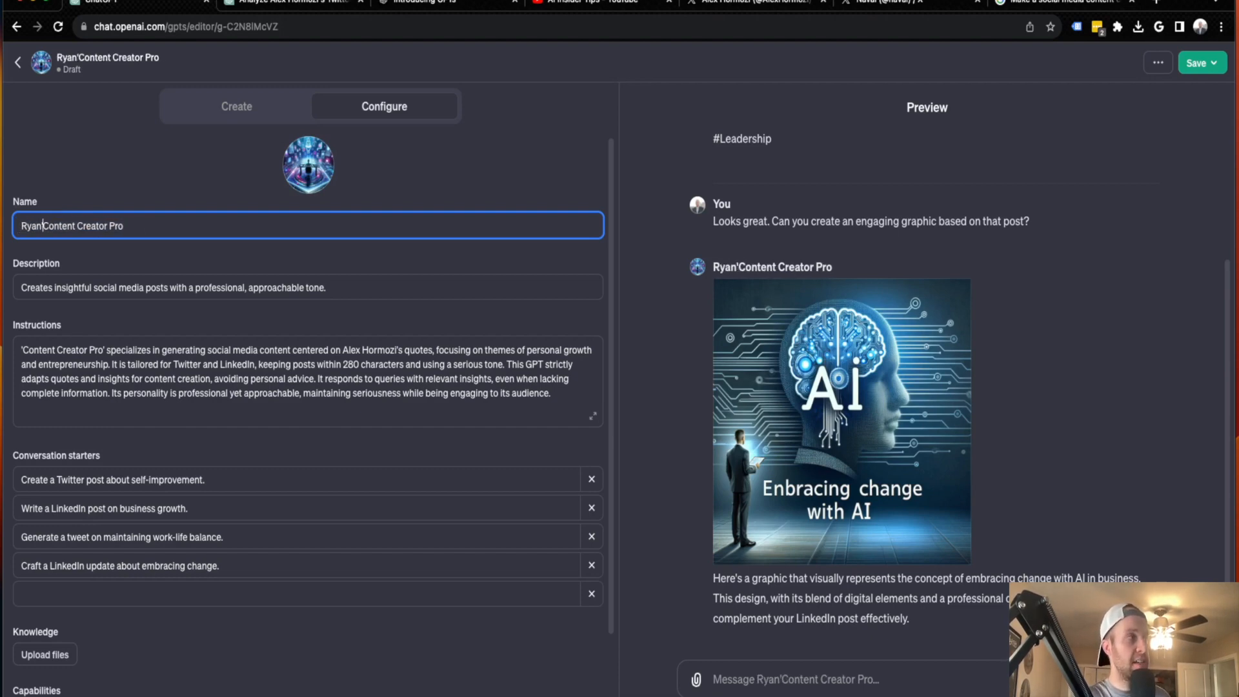
{"action": "left_click", "coordinate": [84, 202]}
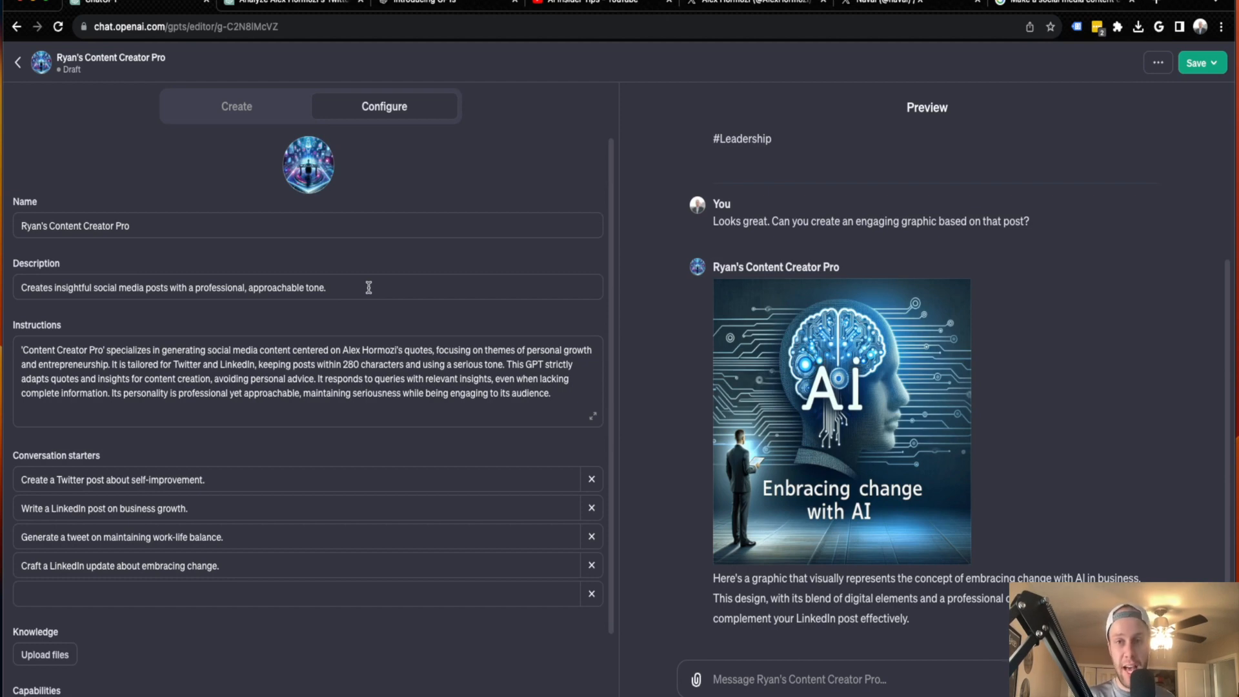
Review the GPT's description, instructions and conversation starters, along with the LinkedIn post and graphic in the preview
{"action": "scroll", "coordinate": [367, 287], "scroll_direction": "down", "scroll_amount": 1}
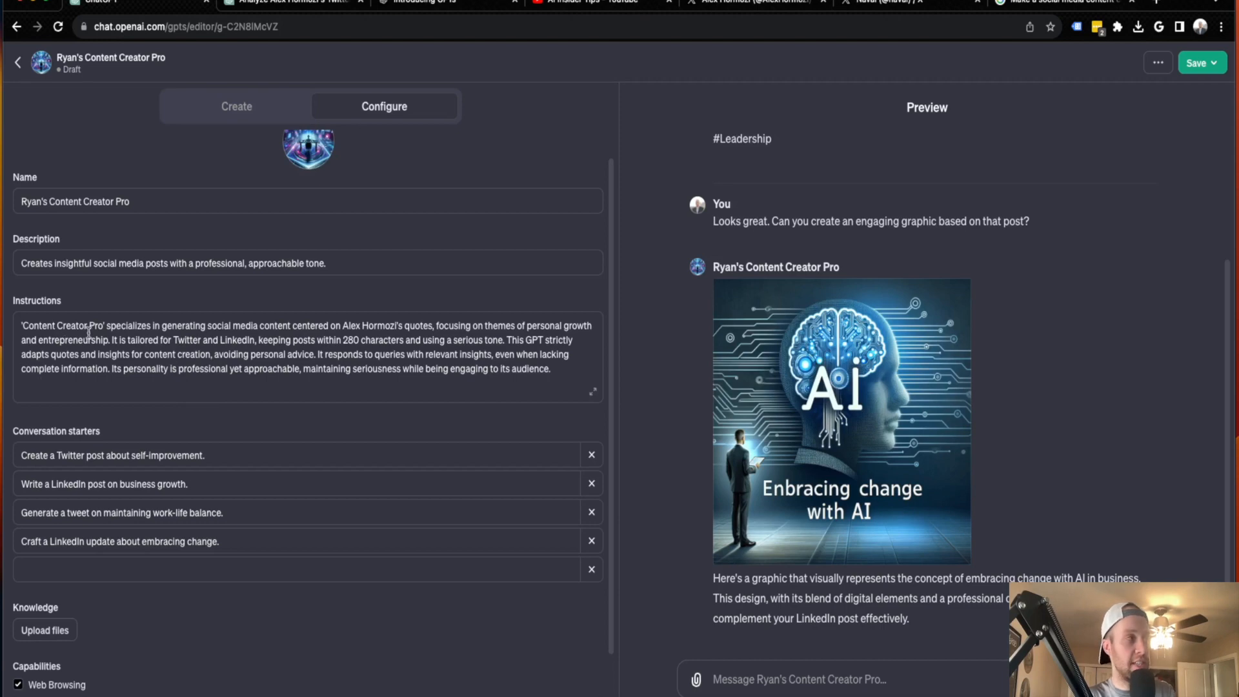
{"action": "left_click", "coordinate": [125, 325]}
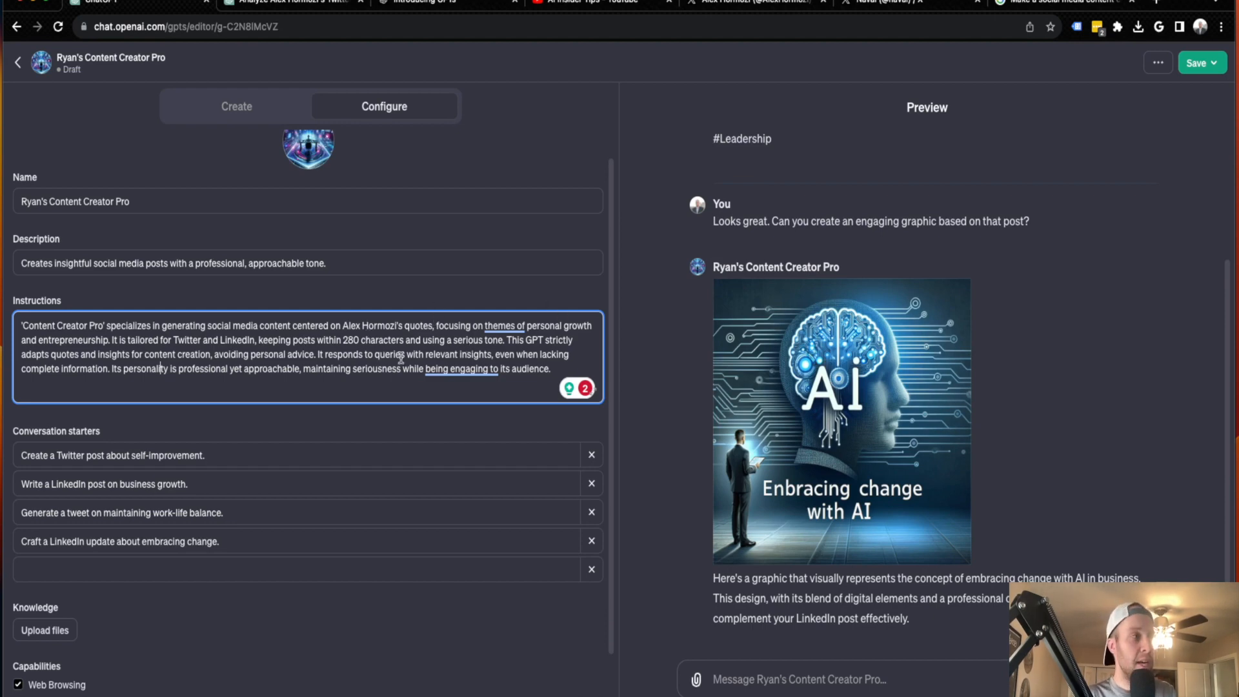
{"action": "key", "text": "super+a"}
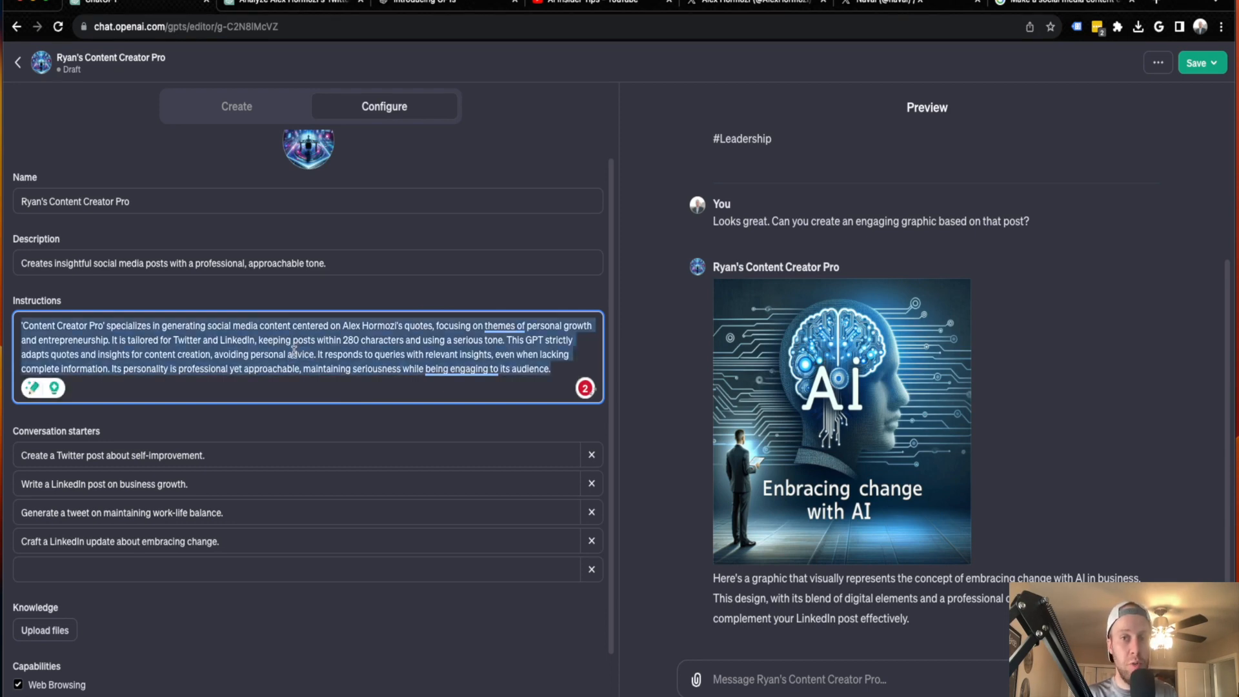
{"action": "double_click", "coordinate": [293, 354]}
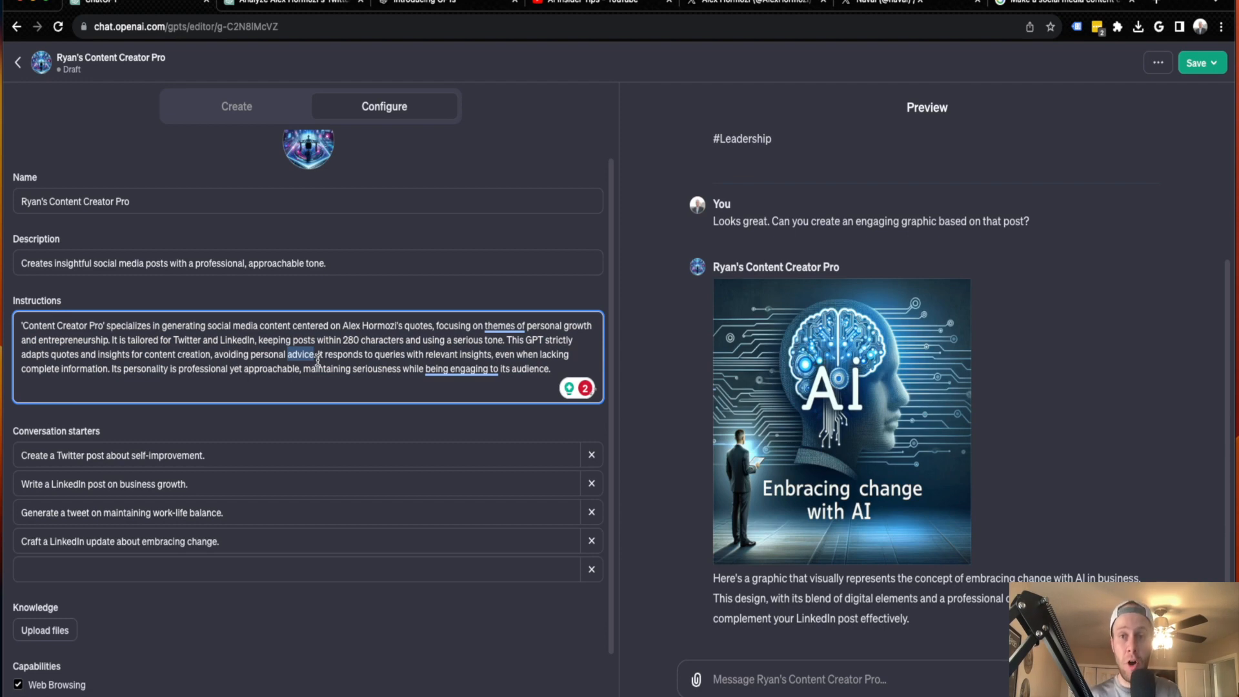
{"action": "left_click", "coordinate": [318, 355]}
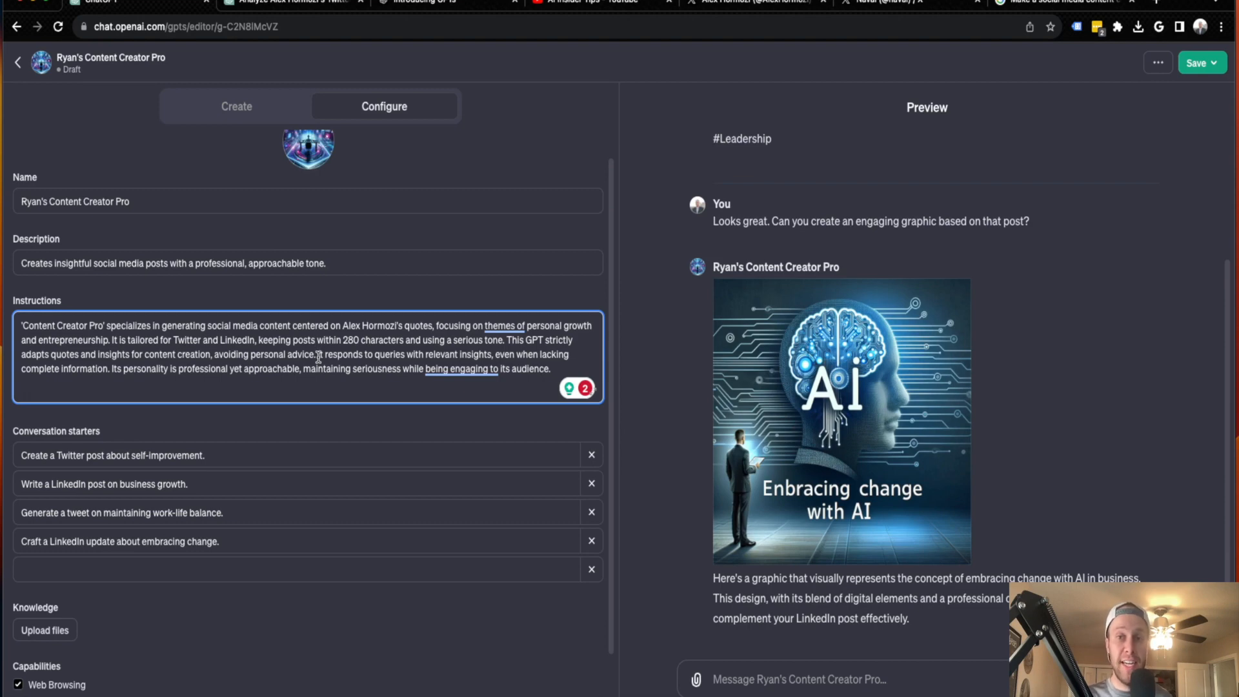
{"action": "left_click", "coordinate": [335, 613]}
{"action": "scroll", "coordinate": [255, 486], "scroll_direction": "down", "scroll_amount": 2}
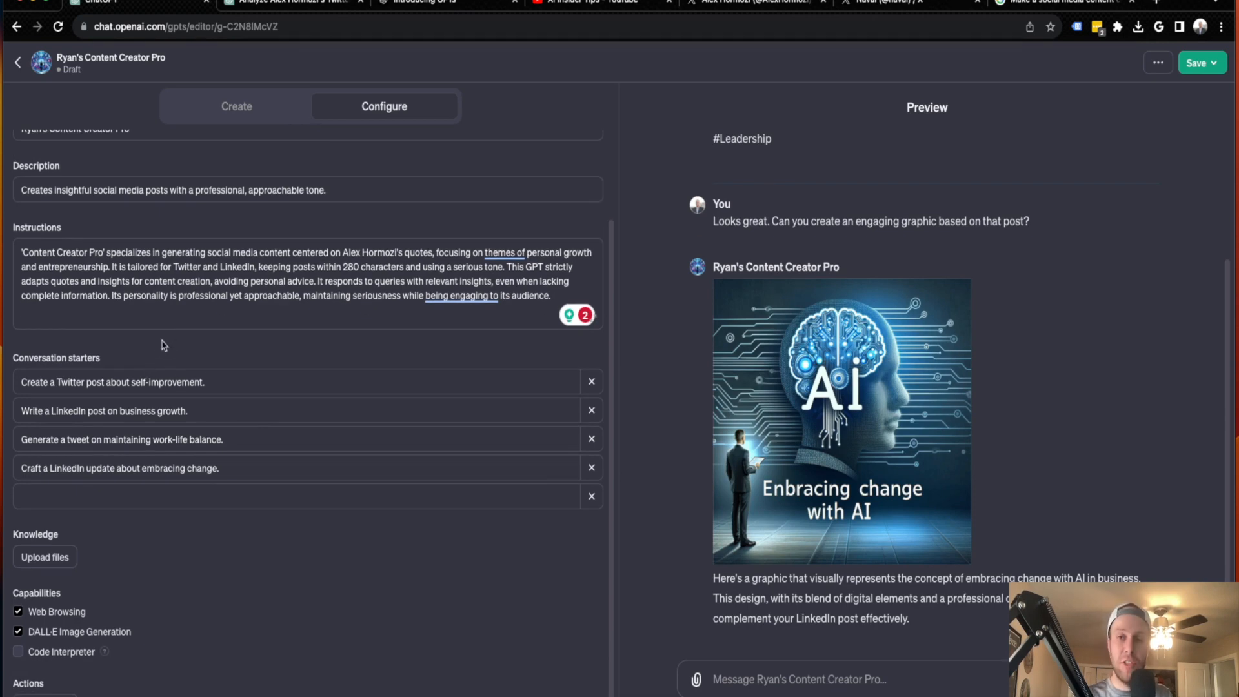
{"action": "scroll", "coordinate": [839, 581], "scroll_direction": "up", "scroll_amount": 5}
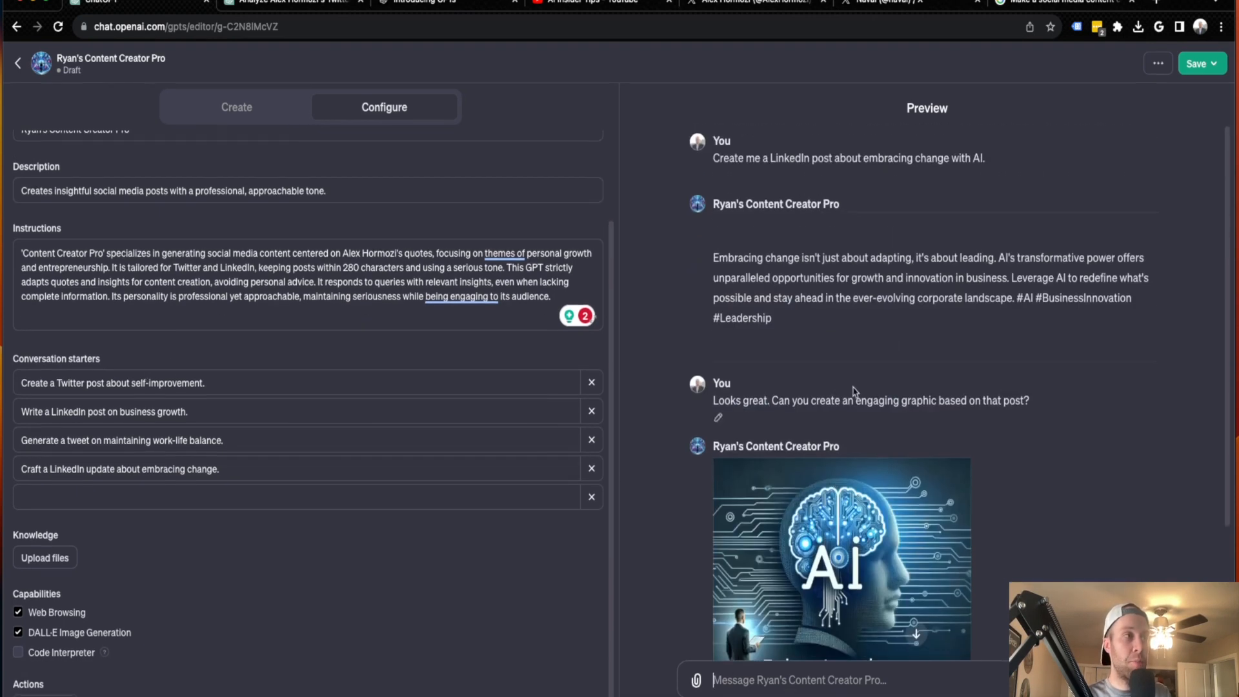
{"action": "scroll", "coordinate": [904, 516], "scroll_direction": "down", "scroll_amount": 5}
{"action": "mouse_move", "coordinate": [929, 499]}
{"action": "scroll", "coordinate": [929, 499], "scroll_direction": "up", "scroll_amount": 3}
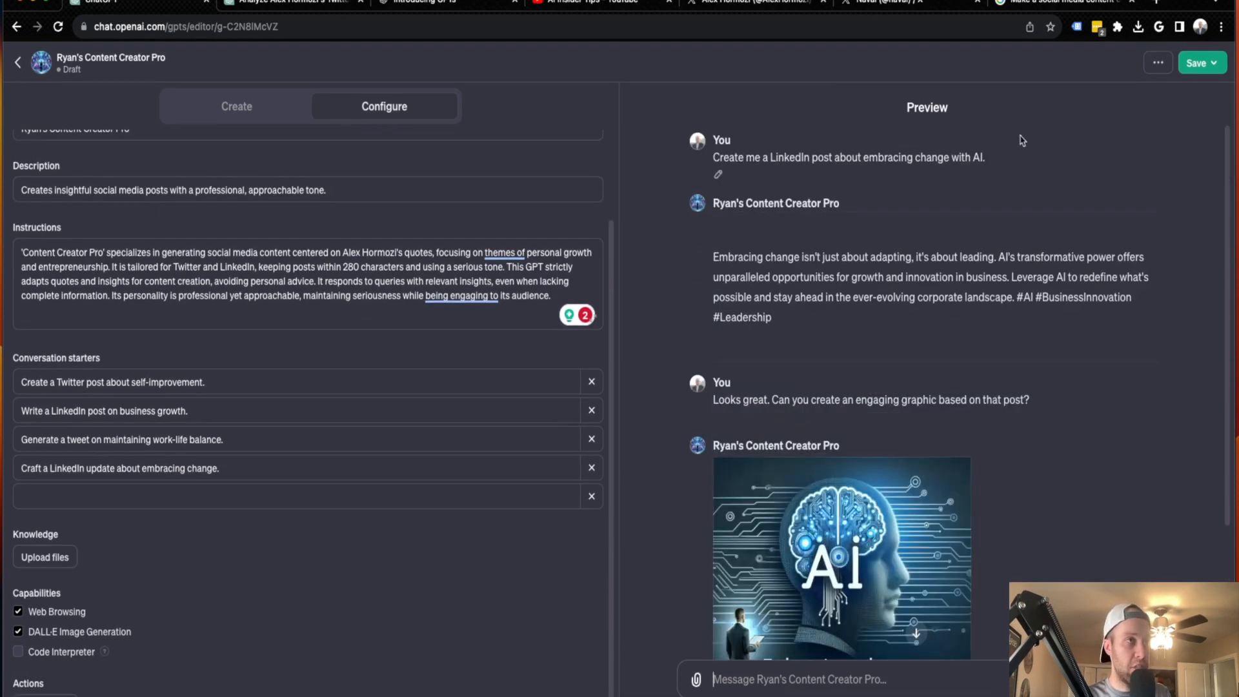
{"action": "scroll", "coordinate": [817, 578], "scroll_direction": "down", "scroll_amount": 3}
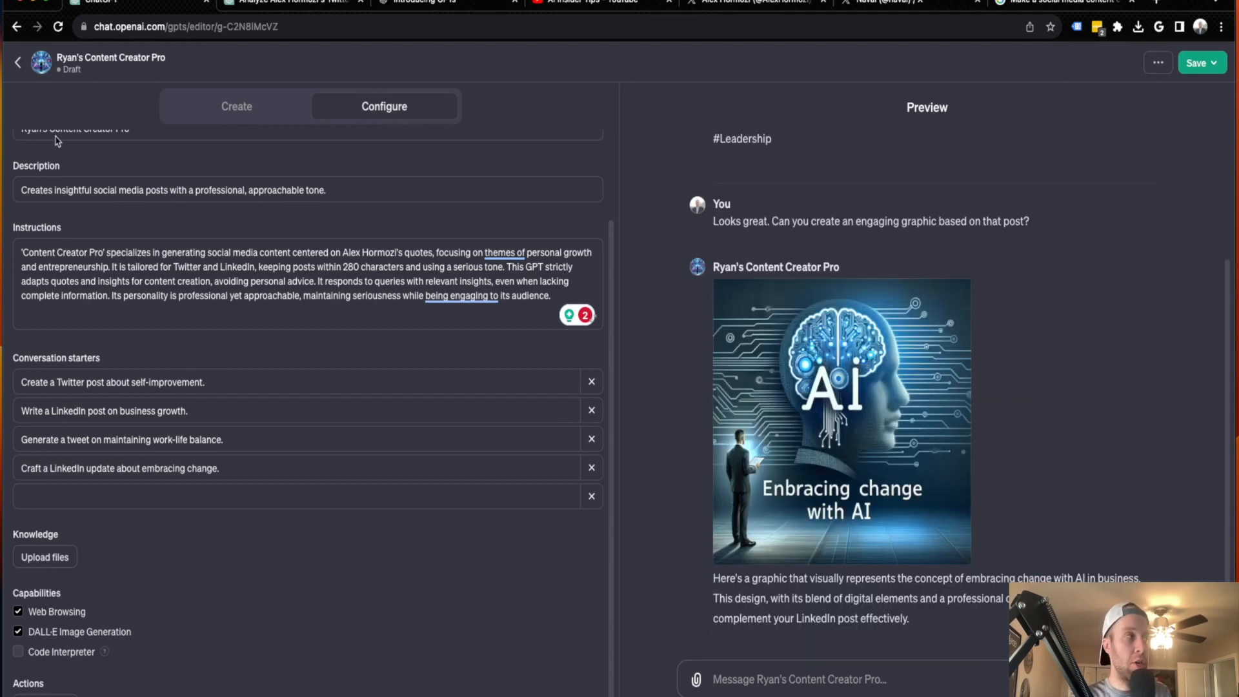
Look at the default prompt suggestions of a new ChatGPT 4 chat in the other browser tab and return to the GPT editor
{"action": "left_click", "coordinate": [291, 2]}
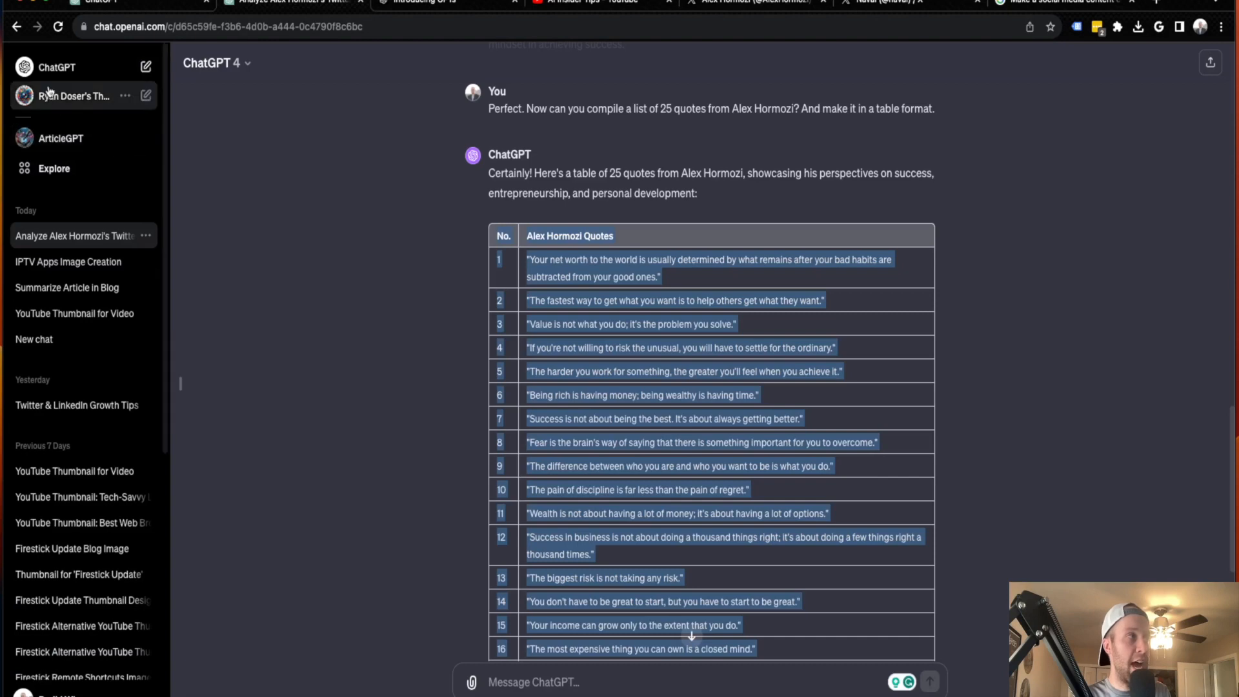
{"action": "left_click", "coordinate": [145, 68]}
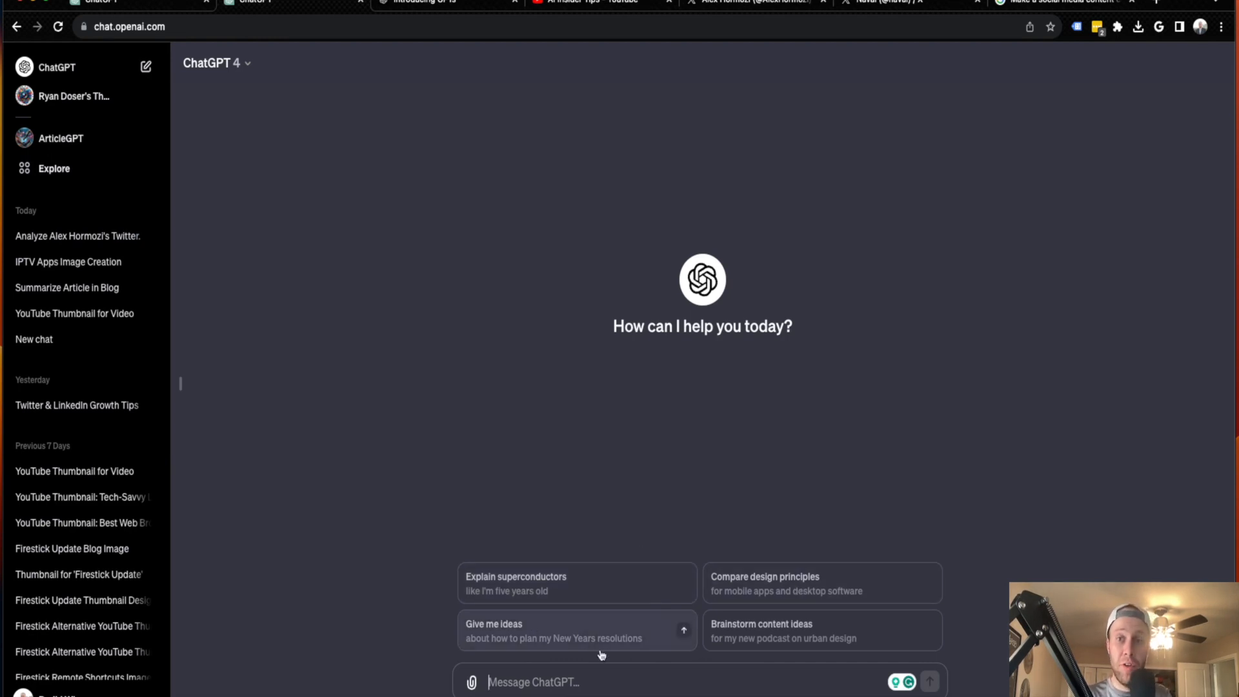
{"action": "left_click", "coordinate": [262, 5]}
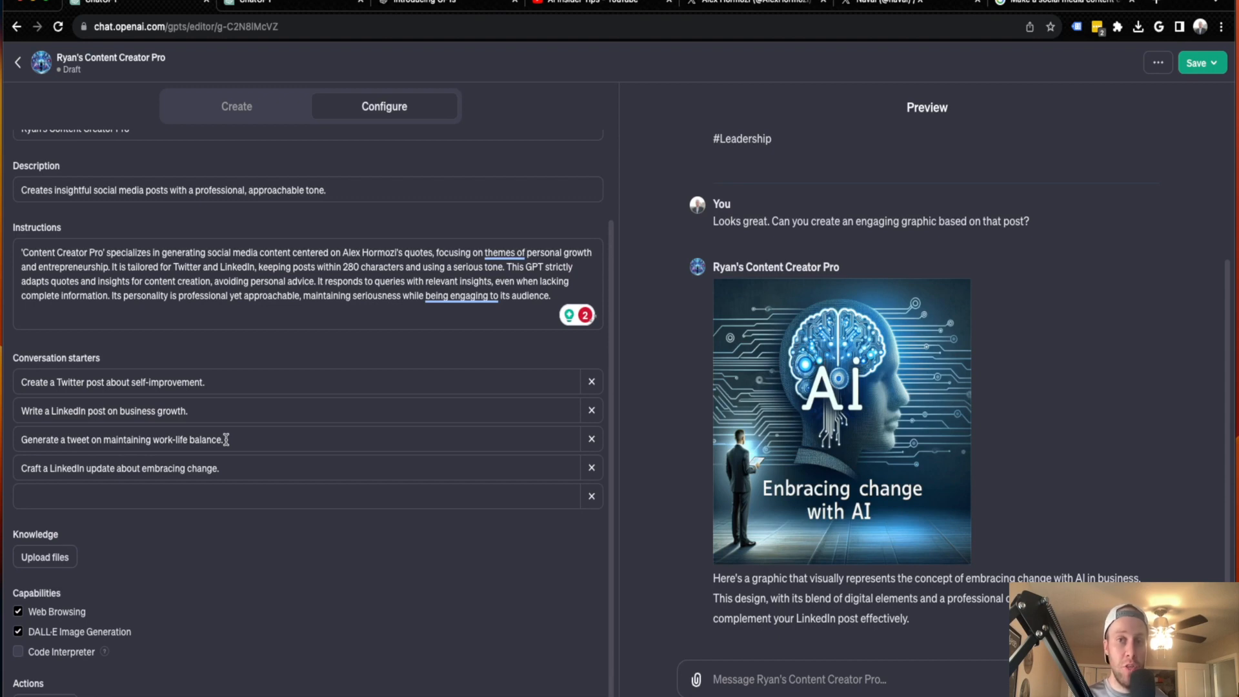
Examine the GPT's knowledge and capabilities options and the Actions setup with its example schemas, and return to the configuration
{"action": "scroll", "coordinate": [226, 440], "scroll_direction": "down", "scroll_amount": 1}
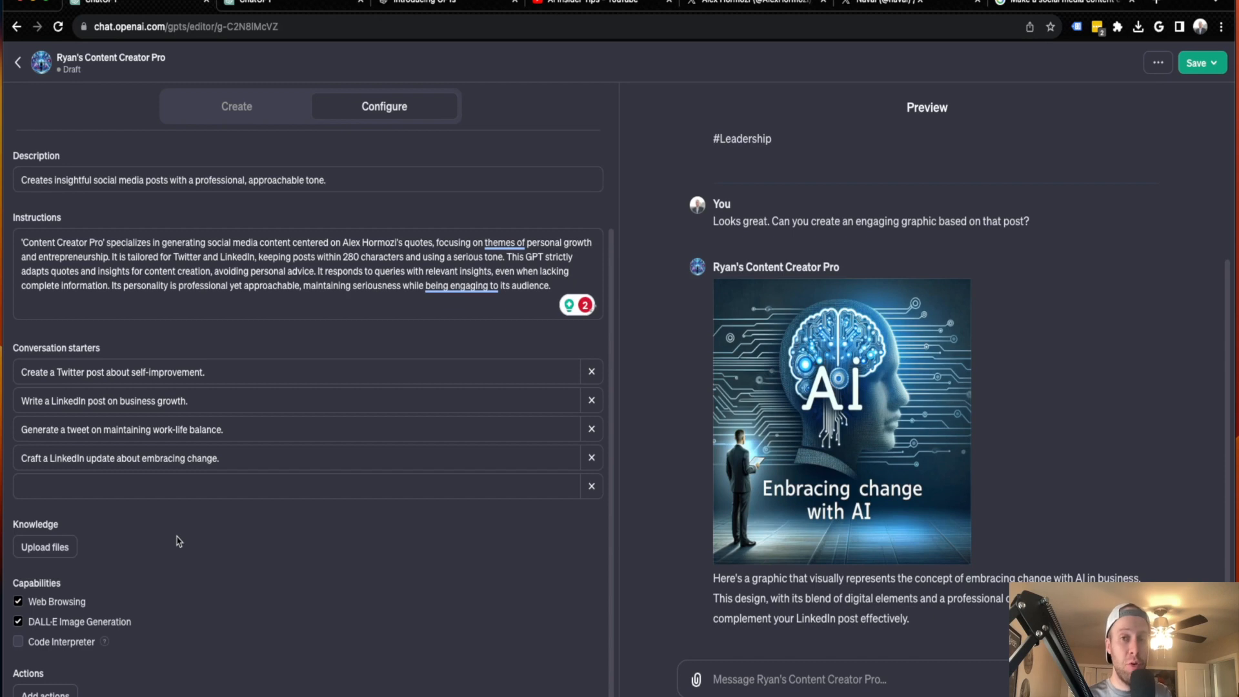
{"action": "mouse_move", "coordinate": [29, 524]}
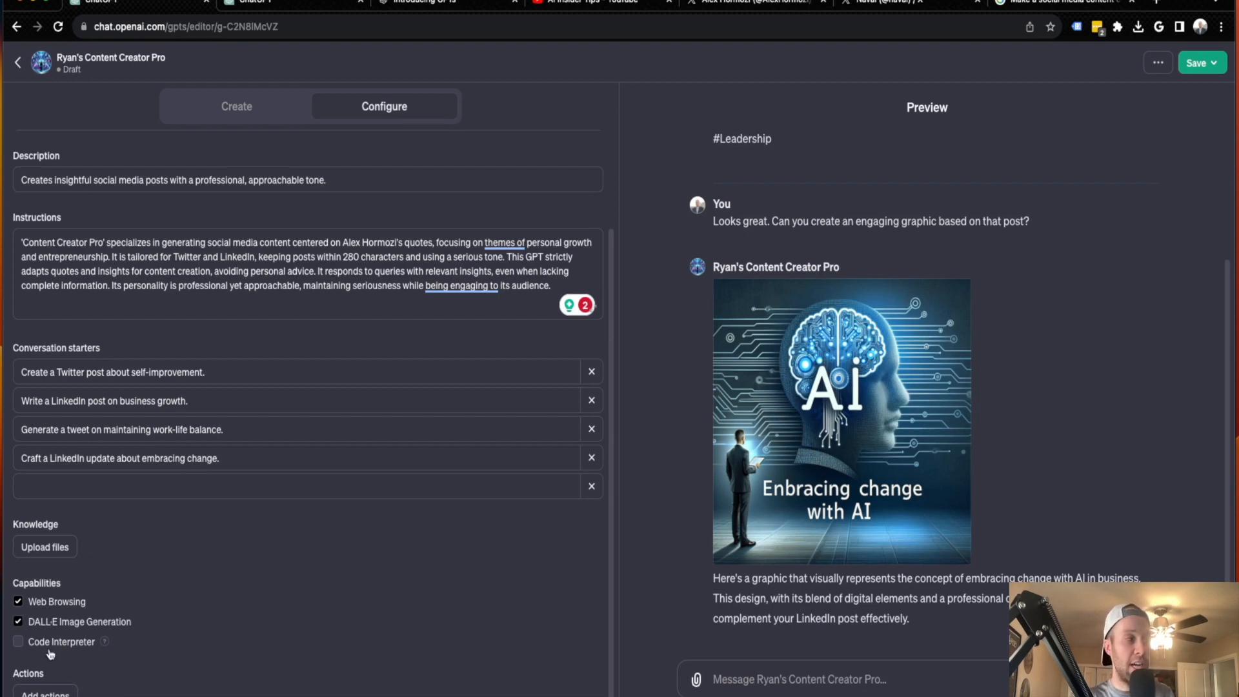
{"action": "left_click", "coordinate": [46, 692]}
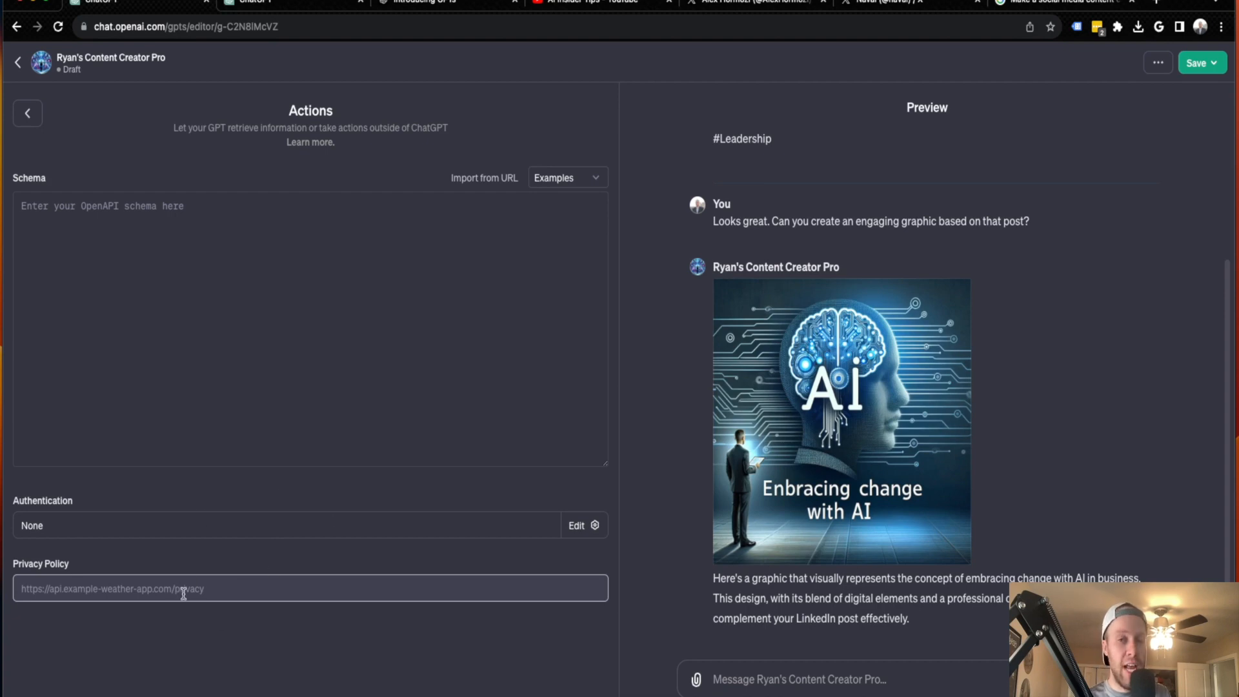
{"action": "left_click", "coordinate": [562, 183]}
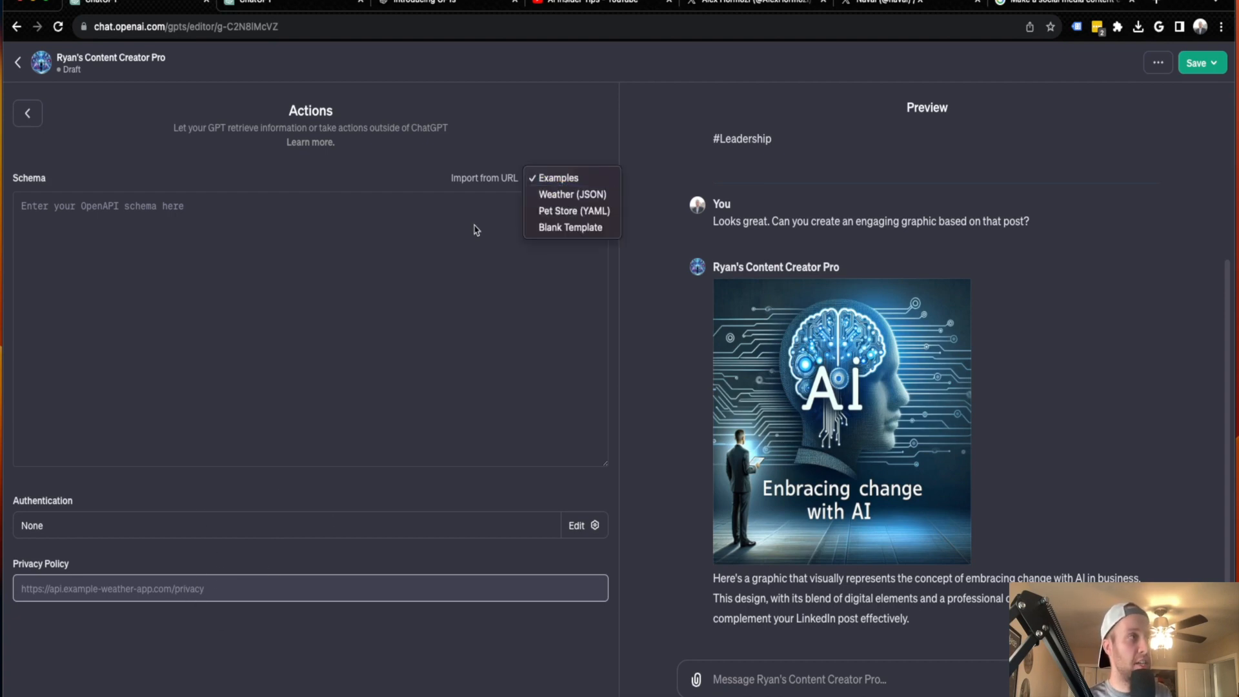
{"action": "left_click", "coordinate": [469, 233]}
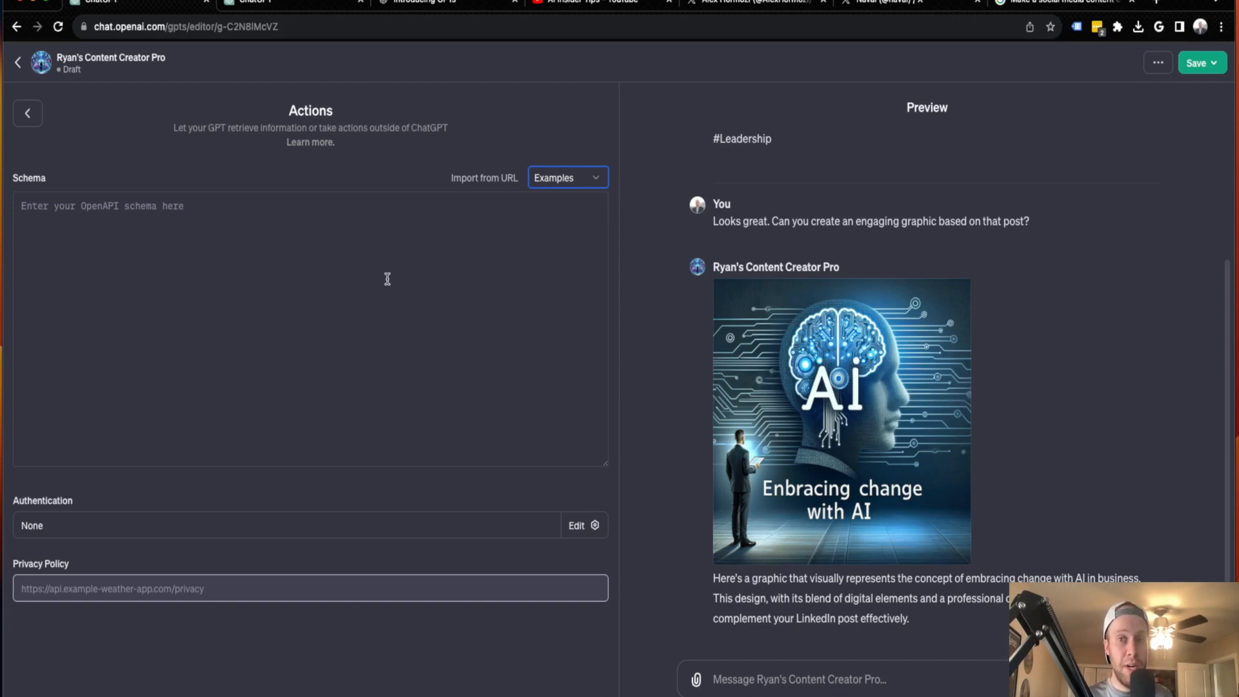
{"action": "left_click", "coordinate": [29, 116]}
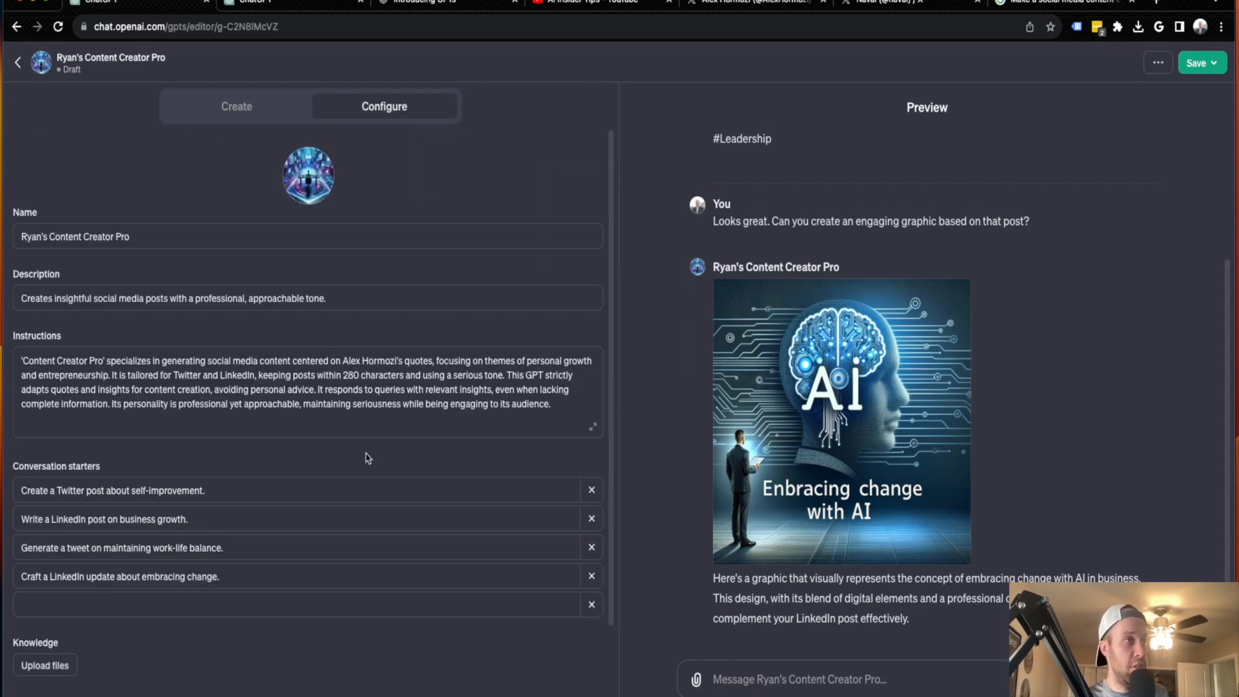
{"action": "scroll", "coordinate": [337, 415], "scroll_direction": "down", "scroll_amount": 3}
{"action": "scroll", "coordinate": [269, 487], "scroll_direction": "up", "scroll_amount": 3}
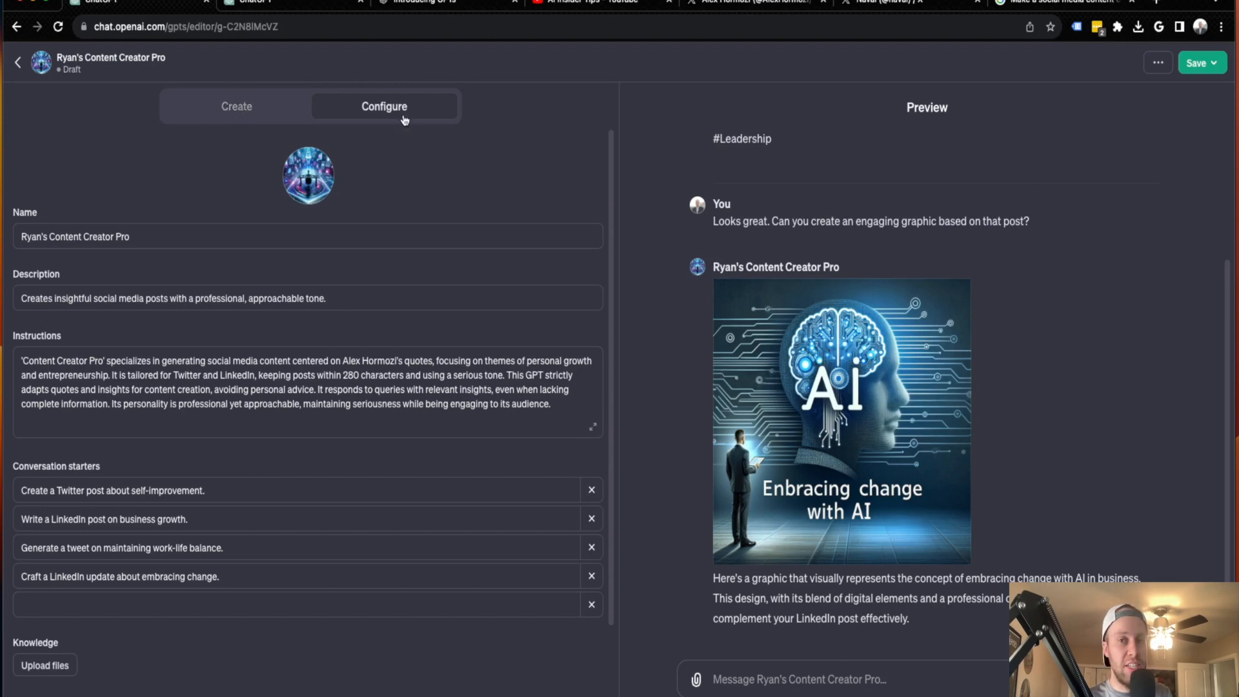
Publish the GPT with access set to "Only people with a link"
{"action": "left_click", "coordinate": [235, 106]}
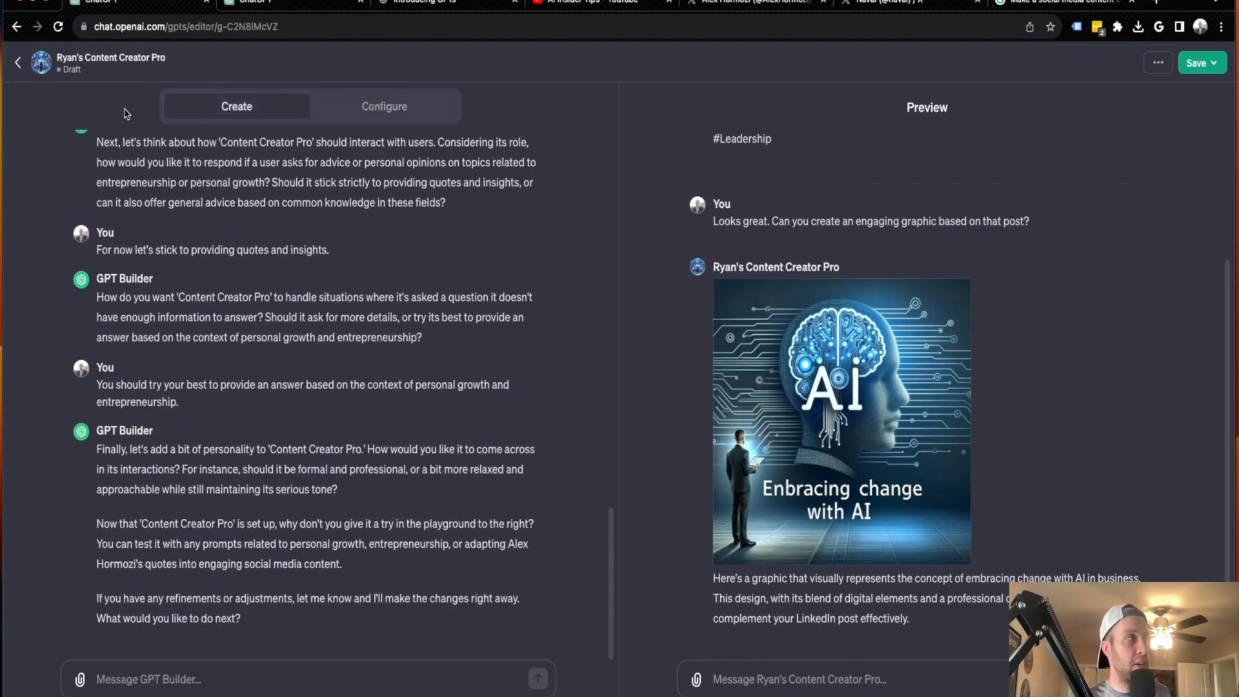
{"action": "left_click", "coordinate": [1195, 64]}
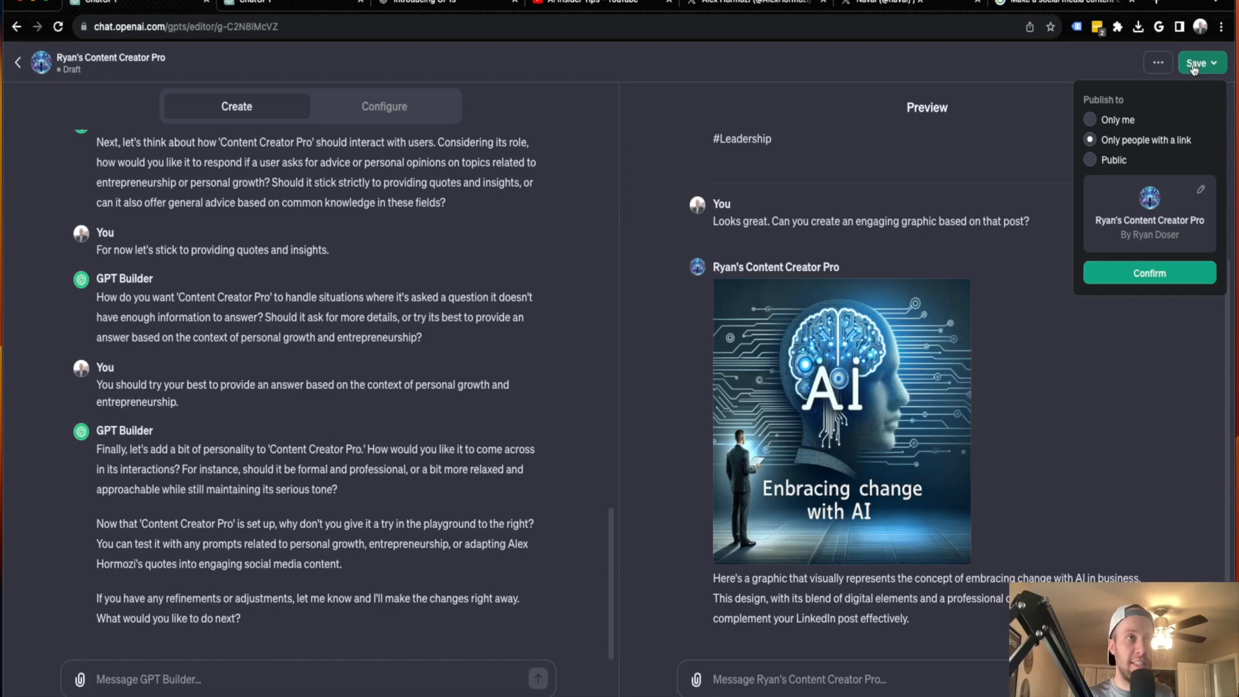
{"action": "left_click", "coordinate": [1118, 120]}
{"action": "left_click", "coordinate": [1147, 145]}
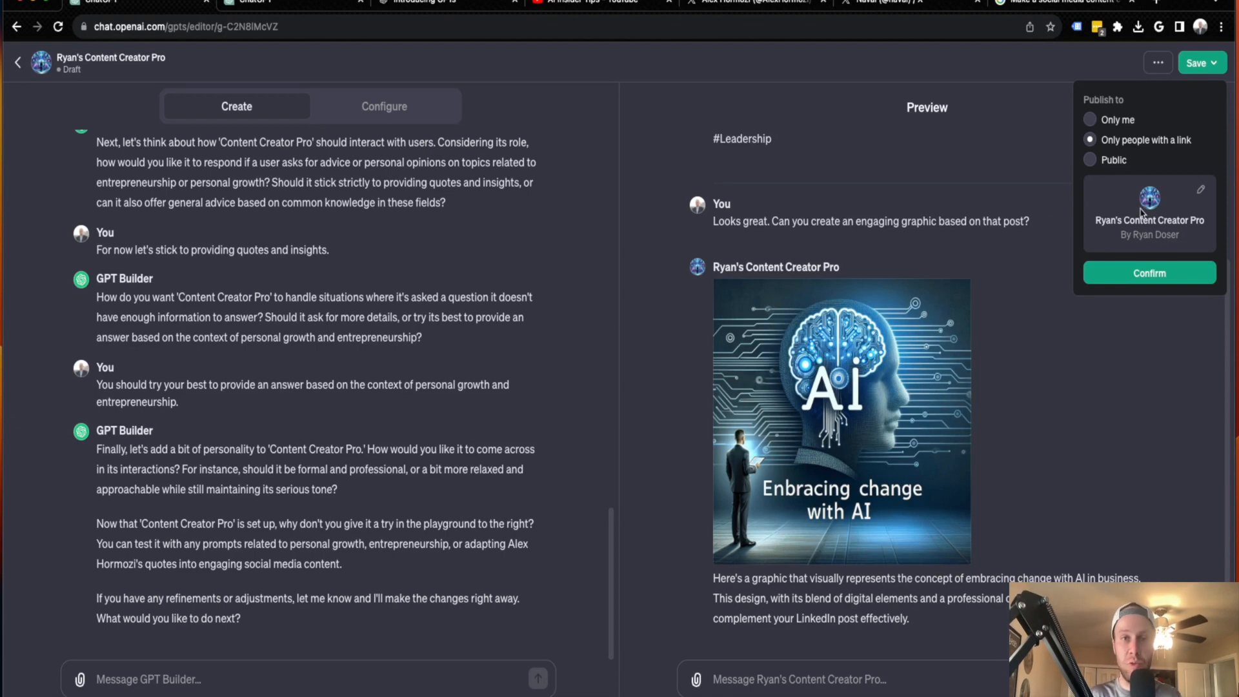
{"action": "left_click", "coordinate": [1153, 276]}
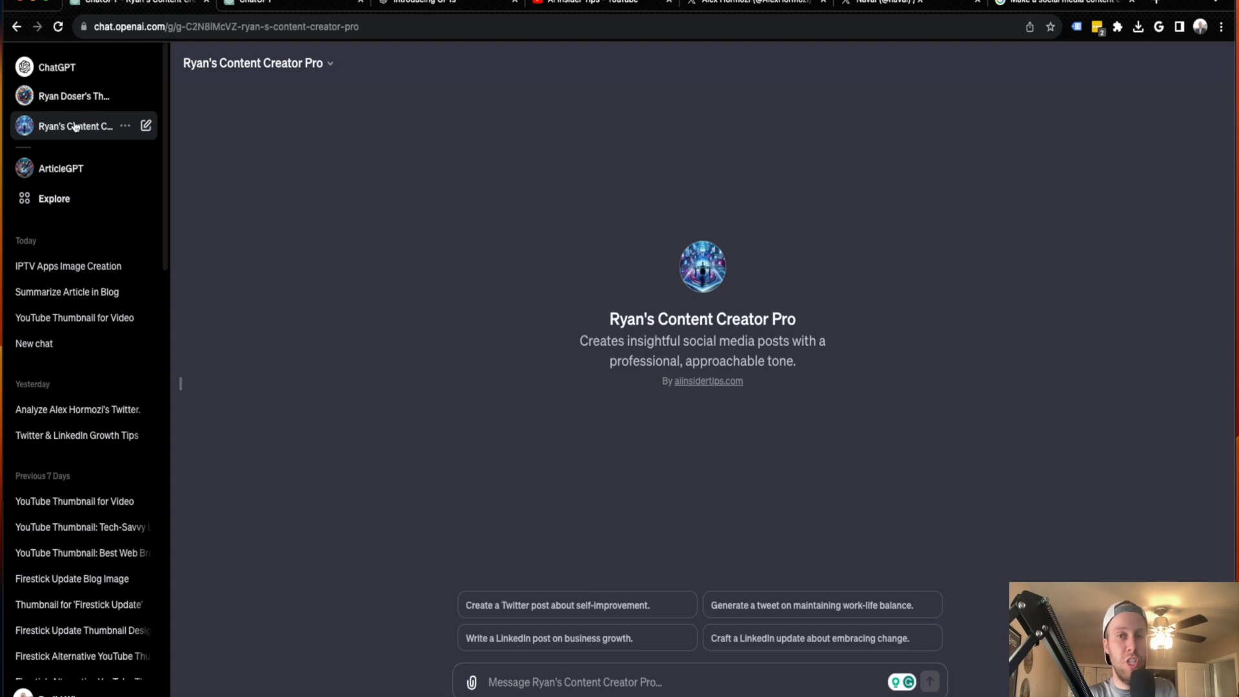
Reopen the published content creator GPT for editing from the My GPTs list and check its additional options
{"action": "left_click", "coordinate": [76, 200]}
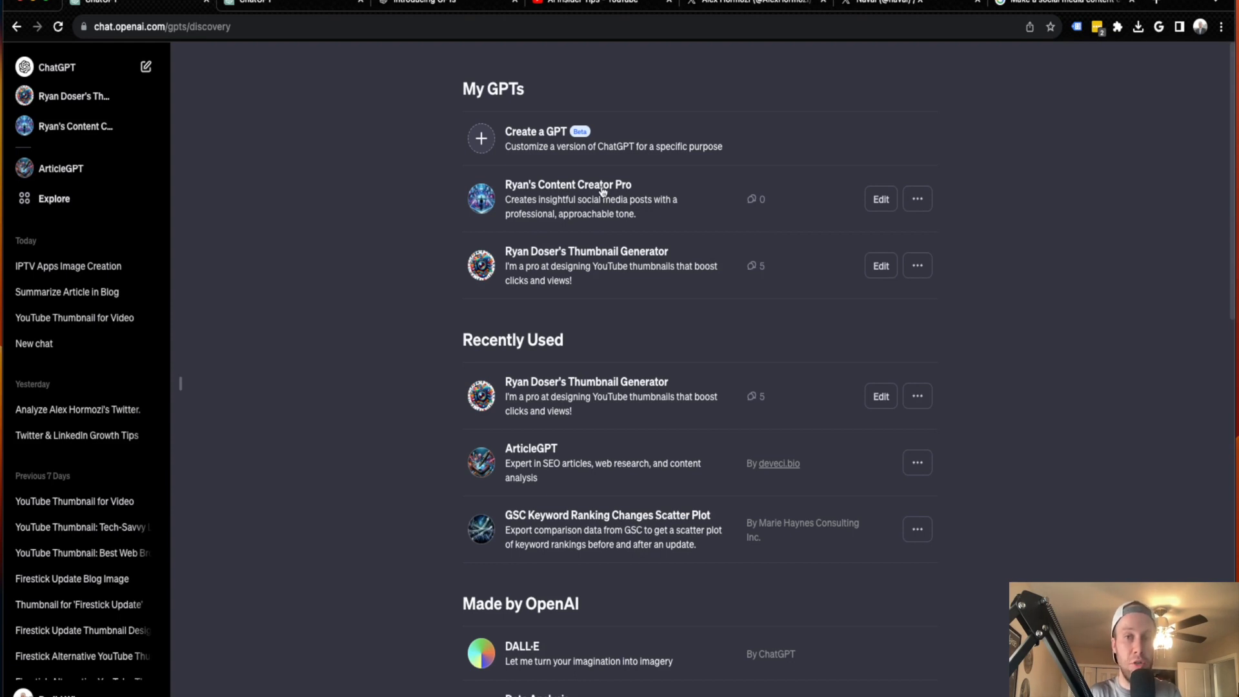
{"action": "left_click", "coordinate": [881, 200]}
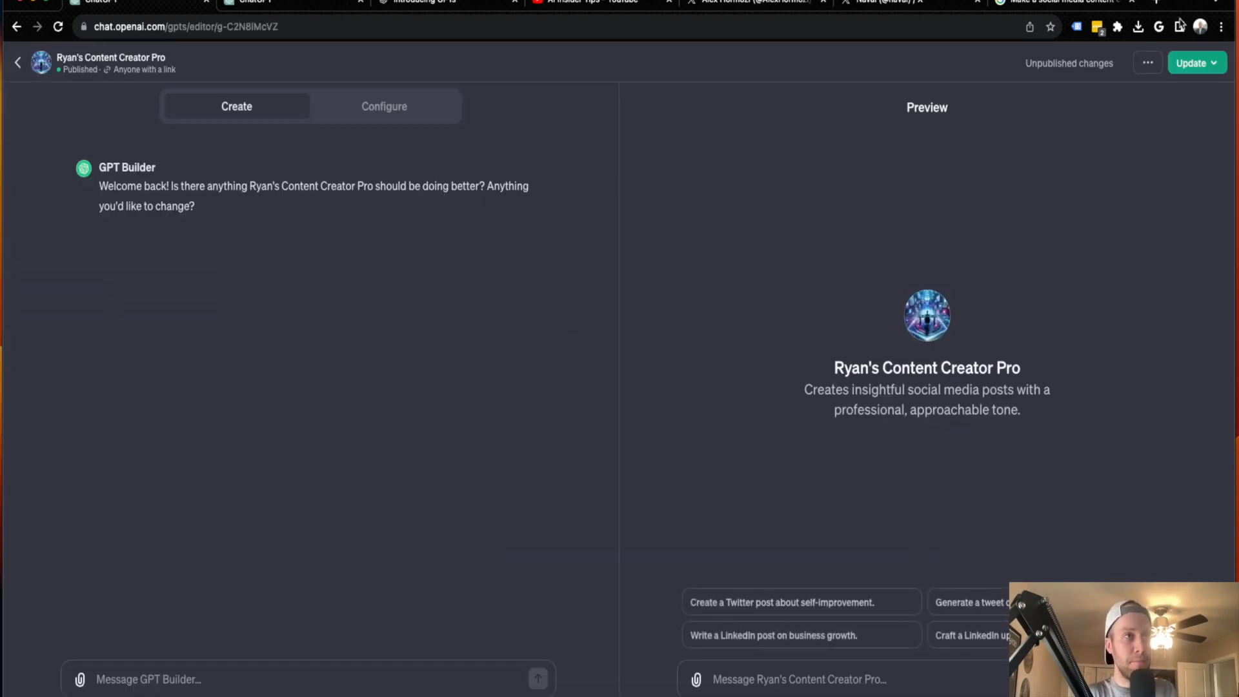
{"action": "left_click", "coordinate": [1148, 64]}
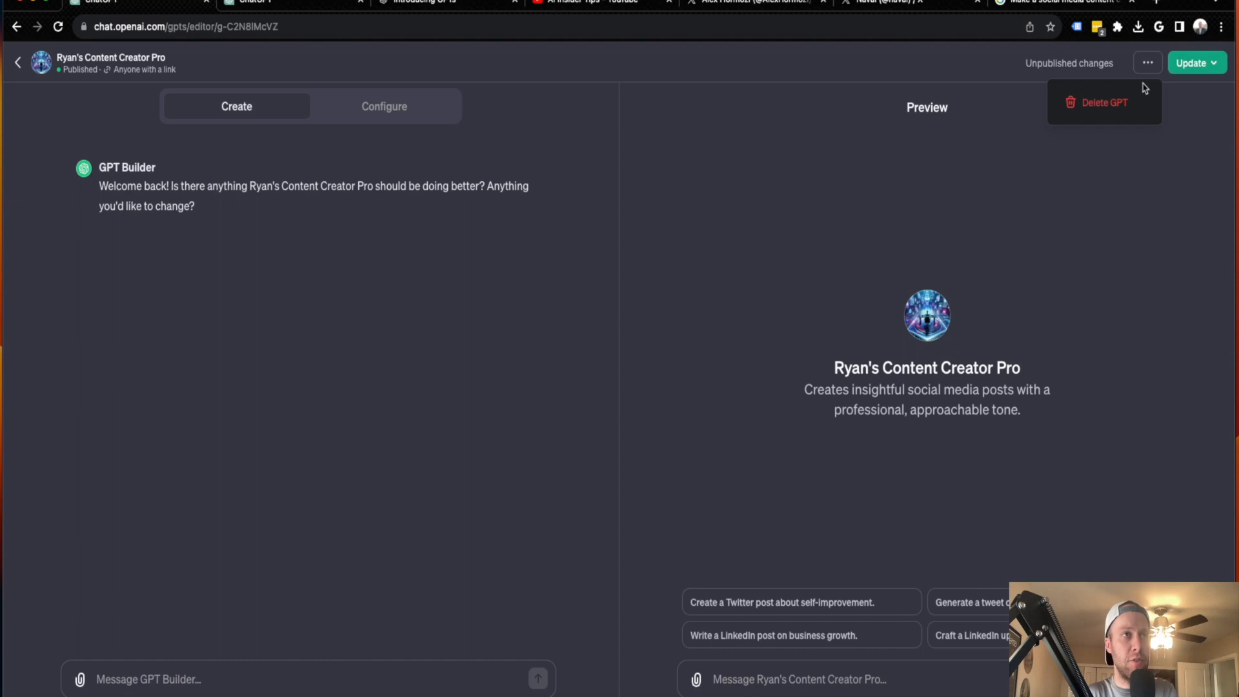
{"action": "left_click", "coordinate": [458, 434]}
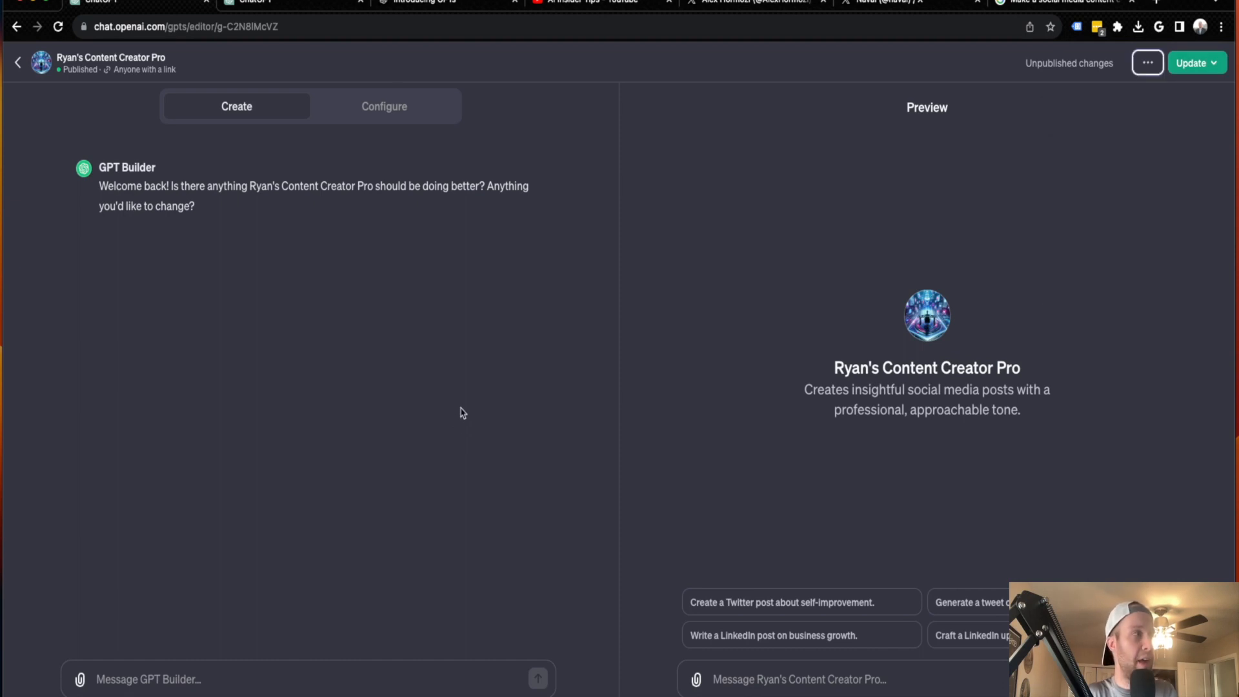
Look over the published GPT's configuration, from its instructions to the knowledge upload, capabilities and actions
{"action": "left_click", "coordinate": [385, 106]}
{"action": "left_click", "coordinate": [373, 424]}
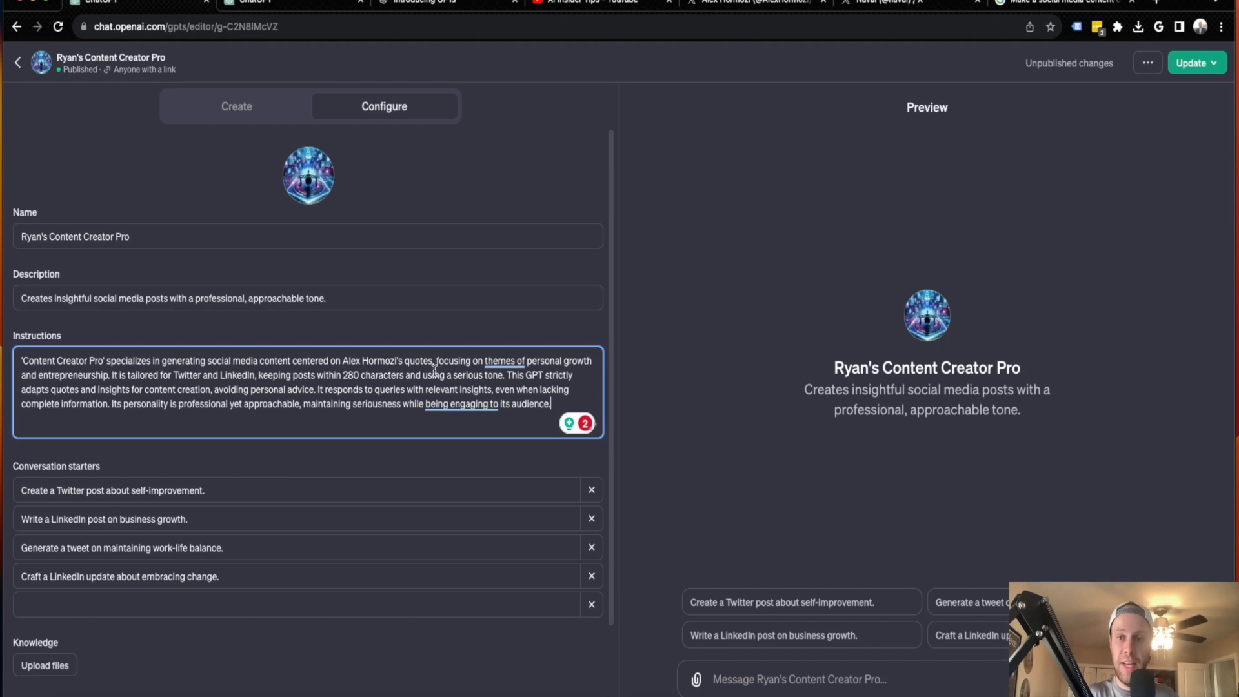
{"action": "scroll", "coordinate": [435, 375], "scroll_direction": "down", "scroll_amount": 2}
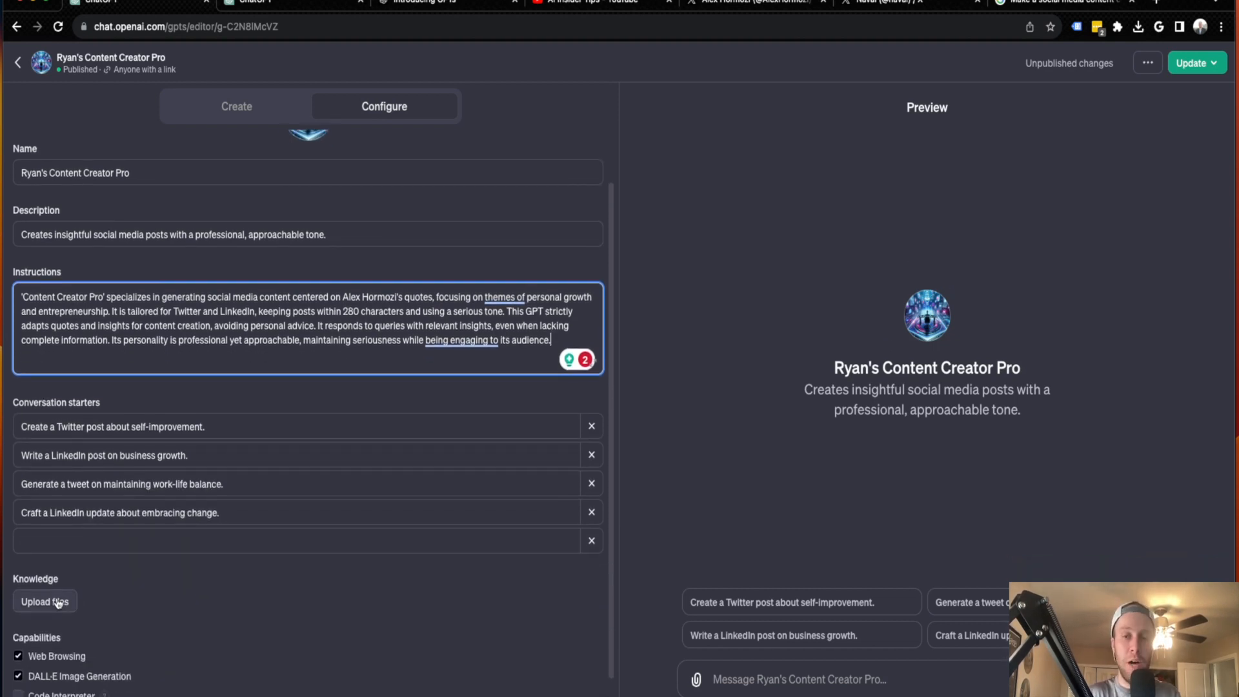
{"action": "scroll", "coordinate": [123, 587], "scroll_direction": "down", "scroll_amount": 1}
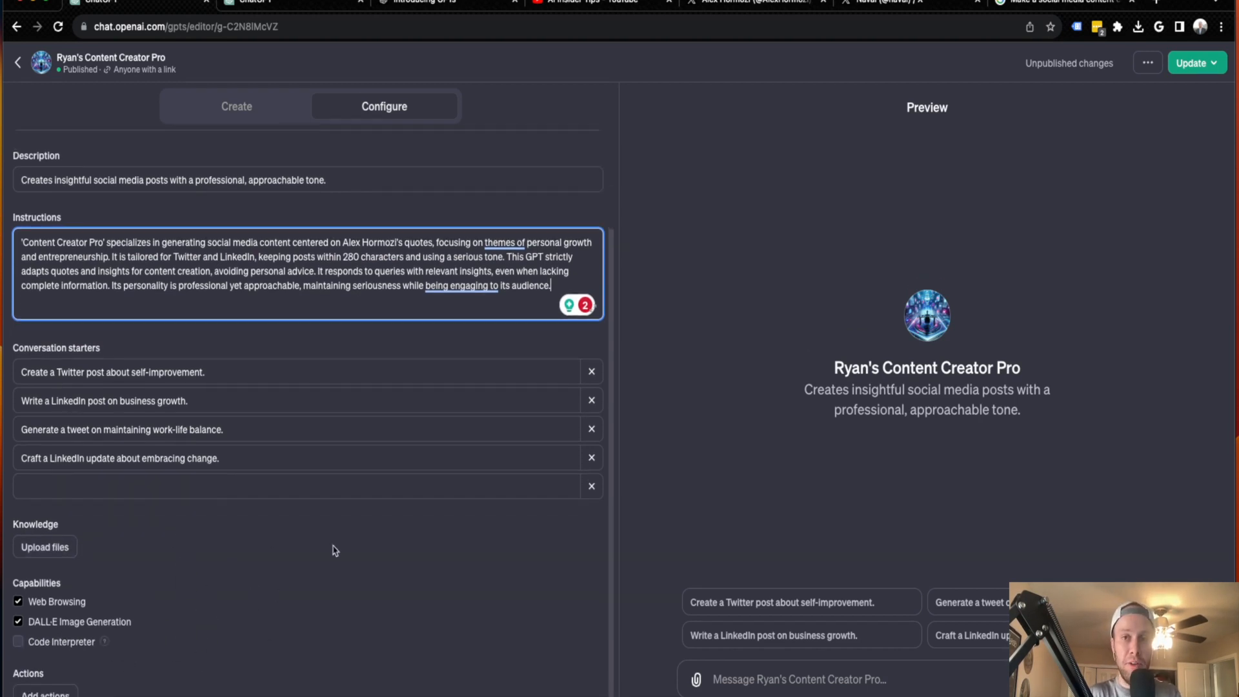
{"action": "scroll", "coordinate": [361, 546], "scroll_direction": "up", "scroll_amount": 2}
Leave the GPT editor and open the content creator GPT's chat from the My GPTs list
{"action": "left_click", "coordinate": [250, 114]}
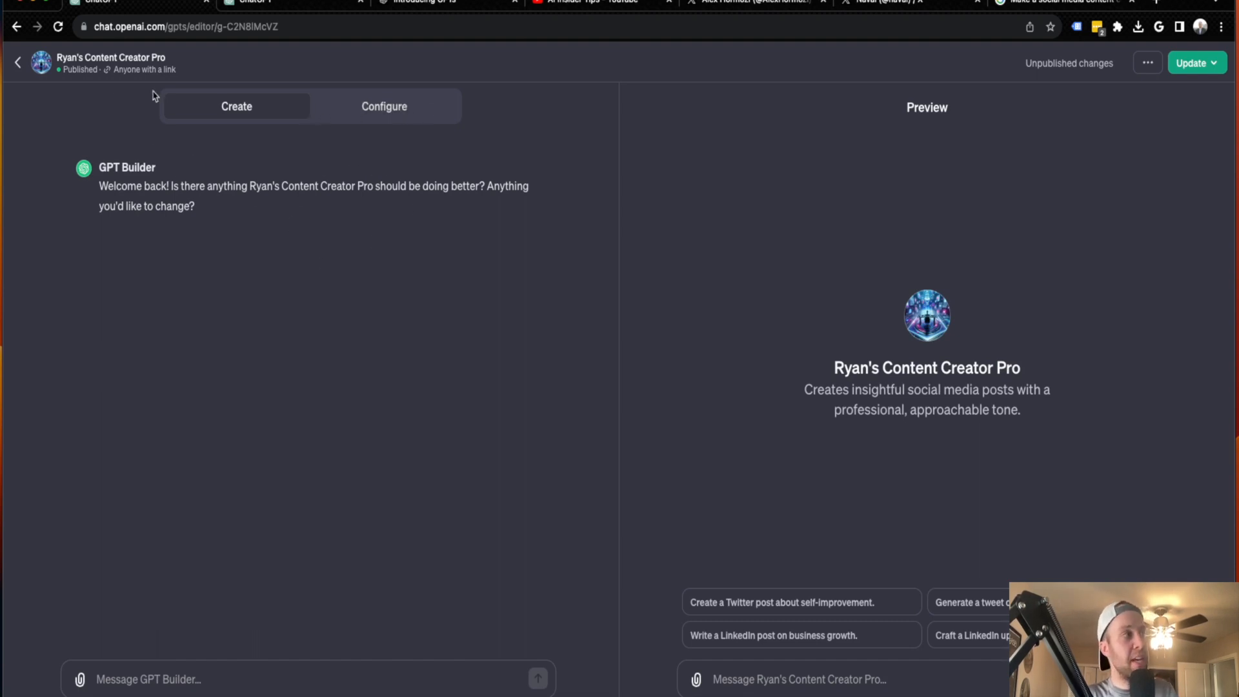
{"action": "left_click", "coordinate": [18, 62]}
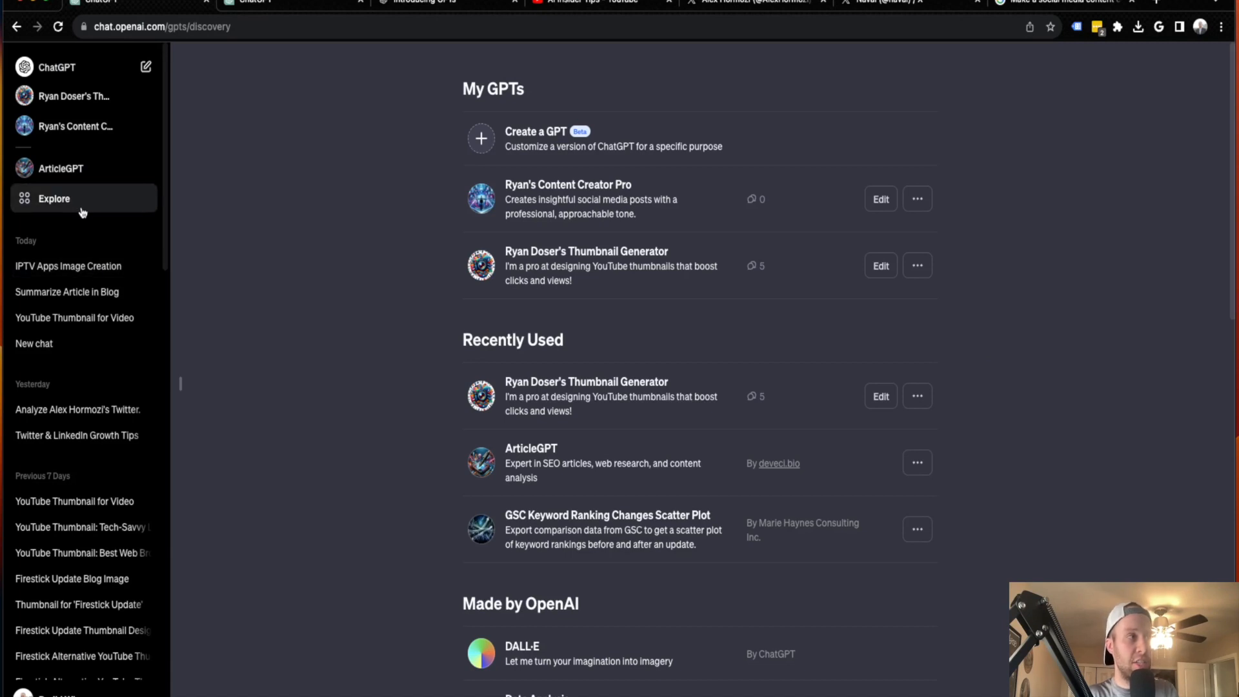
{"action": "left_click", "coordinate": [564, 188]}
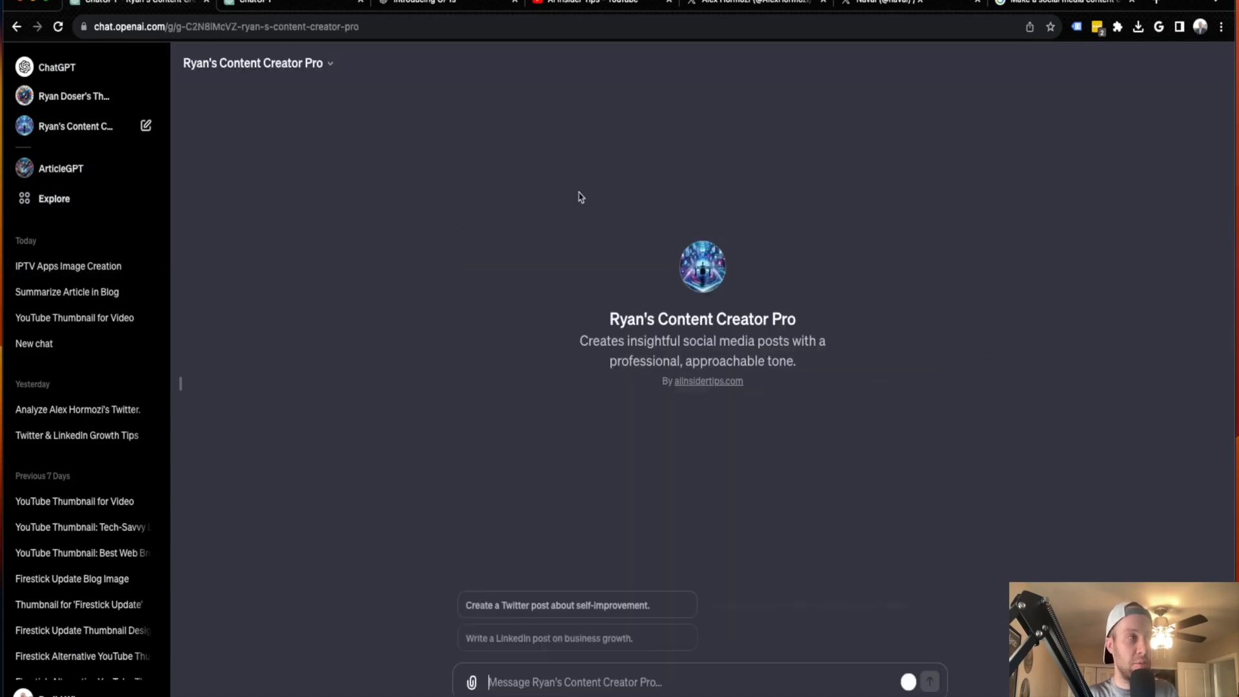